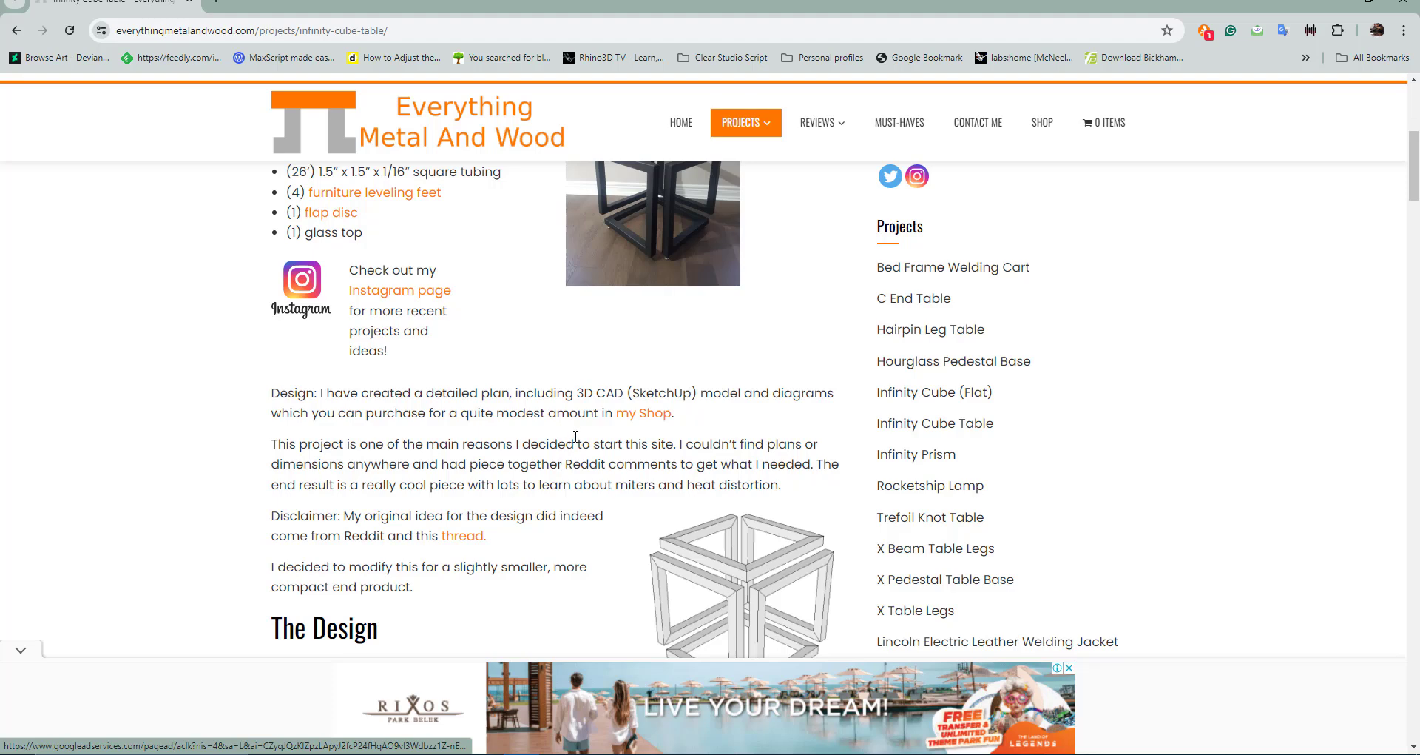
# Examine the Infinity Cube Table project page for the table photo and the frame diagram.
pyautogui.scroll(5, 576, 437)
pyautogui.scroll(-2, 616, 409)
pyautogui.scroll(-1, 627, 377)
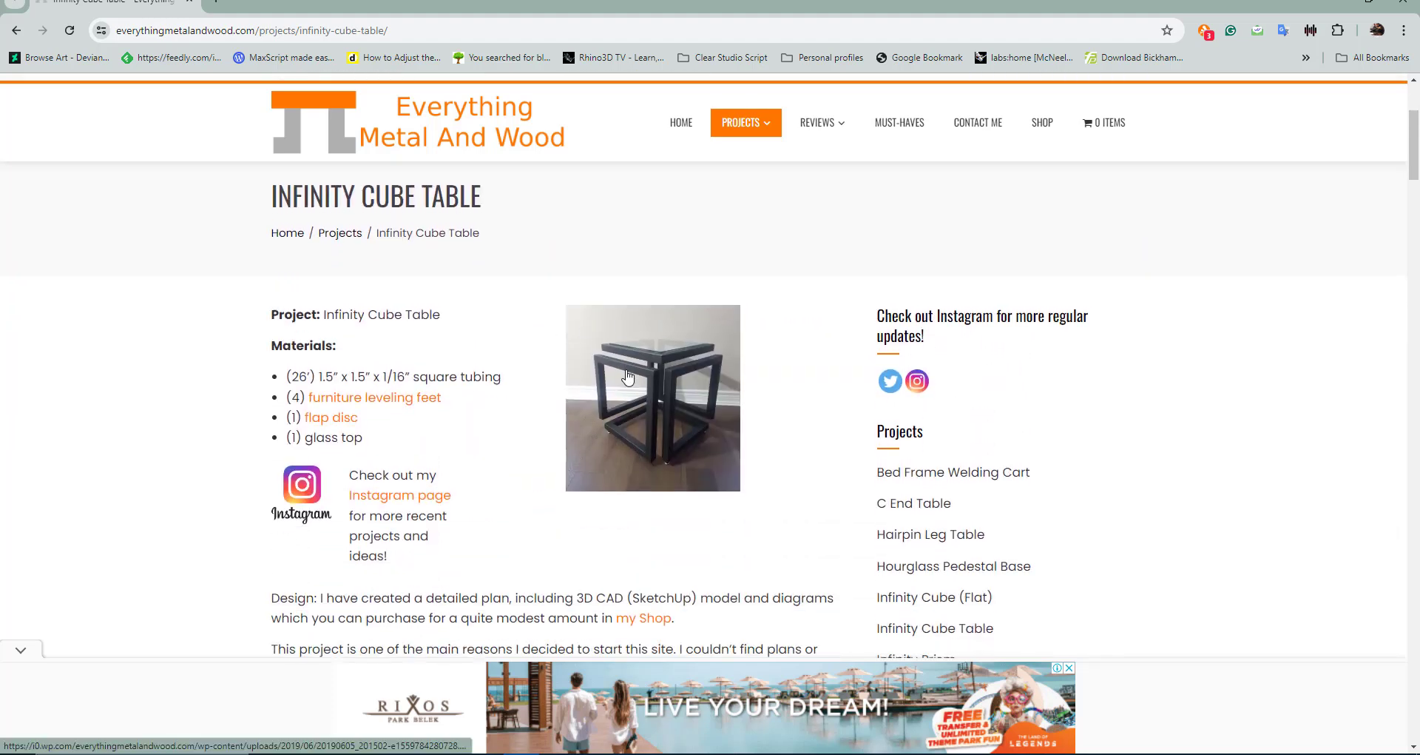
pyautogui.scroll(-5, 627, 378)
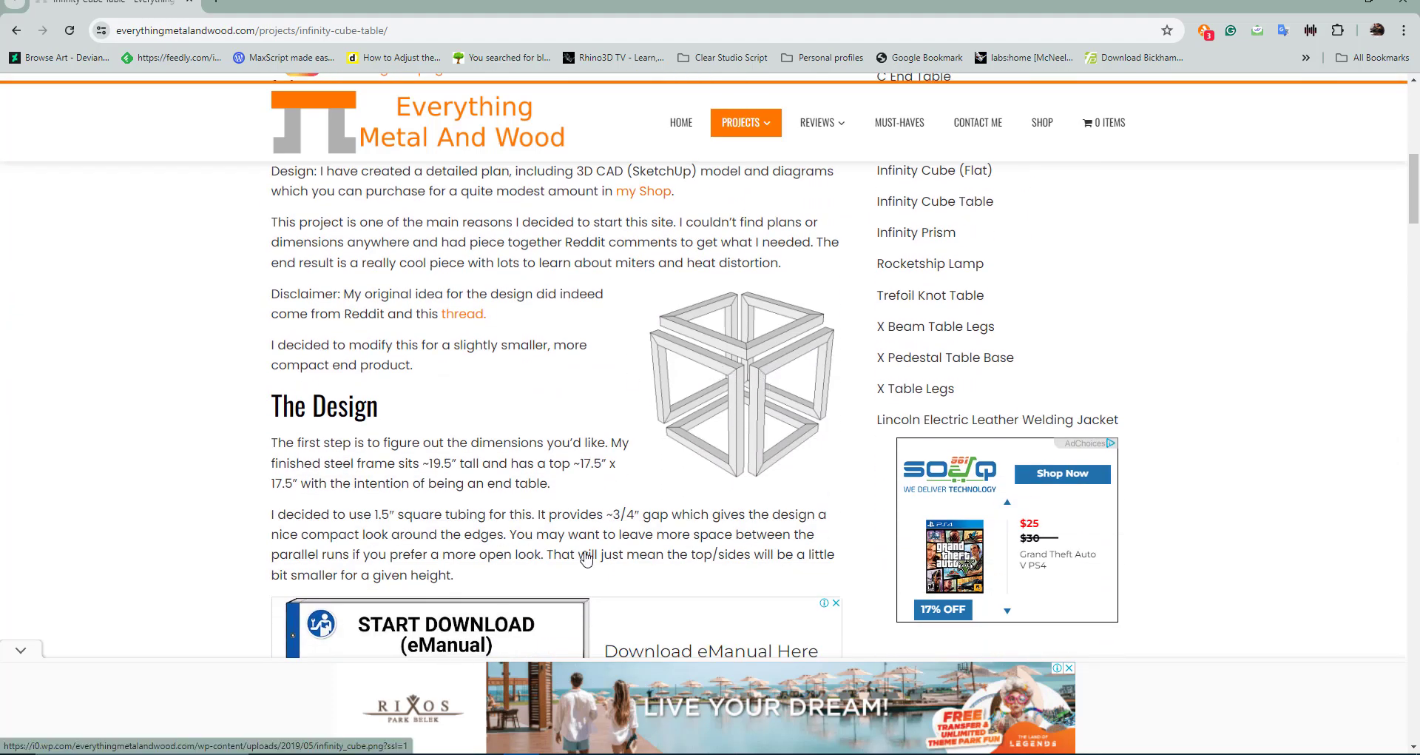
# Switch to 3ds Max and inspect the finished infinity cube loft in the Perspective view.
pyautogui.click(558, 753)
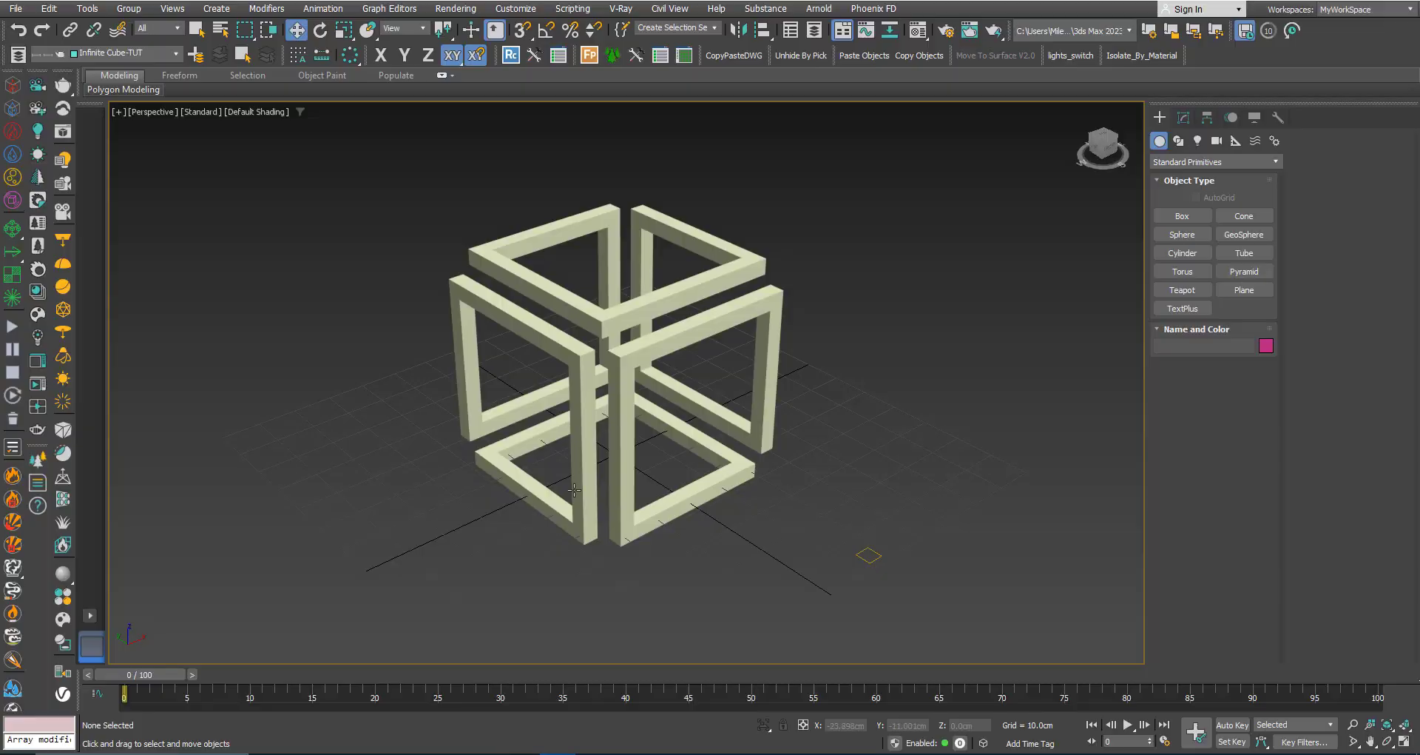
pyautogui.moveTo(580, 468)
pyautogui.mouseDown(button='middle')
pyautogui.moveTo(559, 484)
pyautogui.moveTo(580, 482)
pyautogui.mouseUp(button='middle')
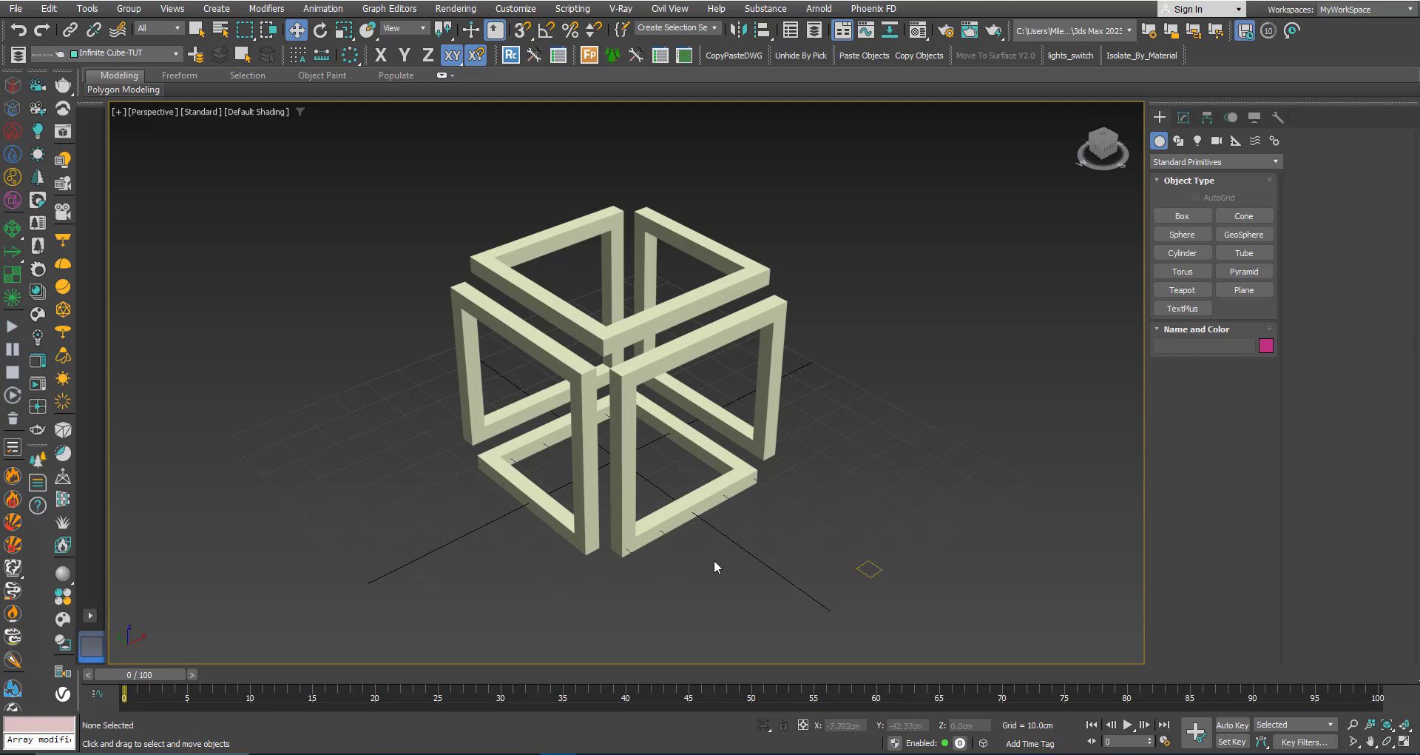
pyautogui.click(676, 526)
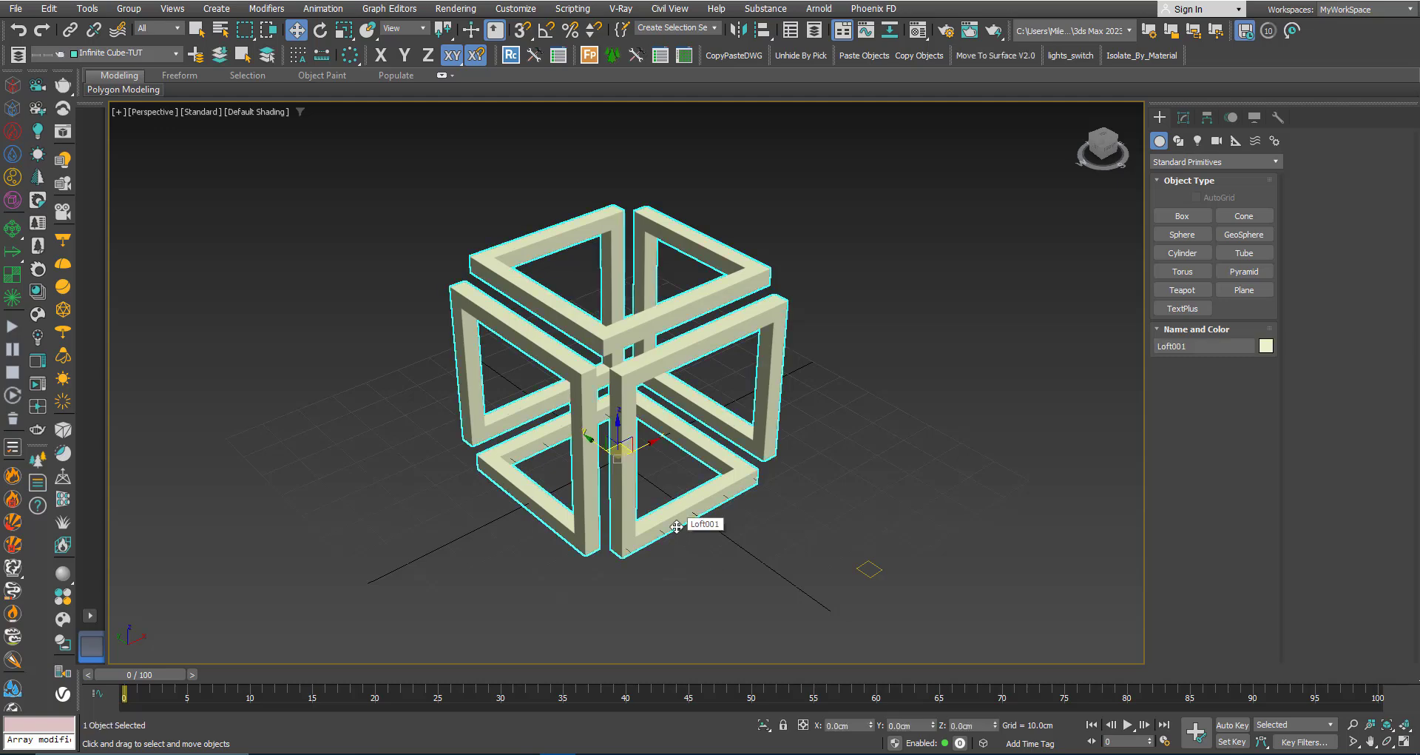
pyautogui.click(688, 571)
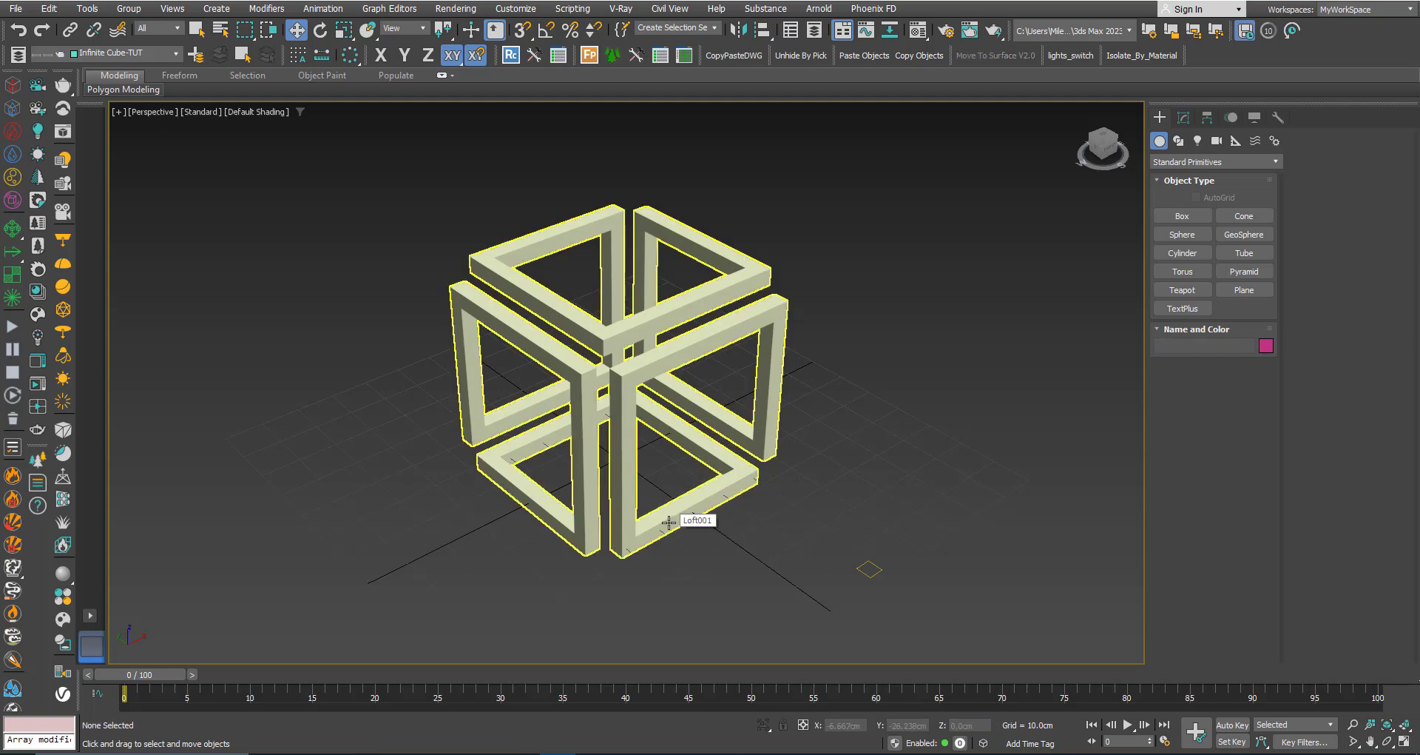
# Add an Edit Spline modifier to the small profile rectangle beside the cube and adjust the base rectangle's size.
pyautogui.click(870, 568)
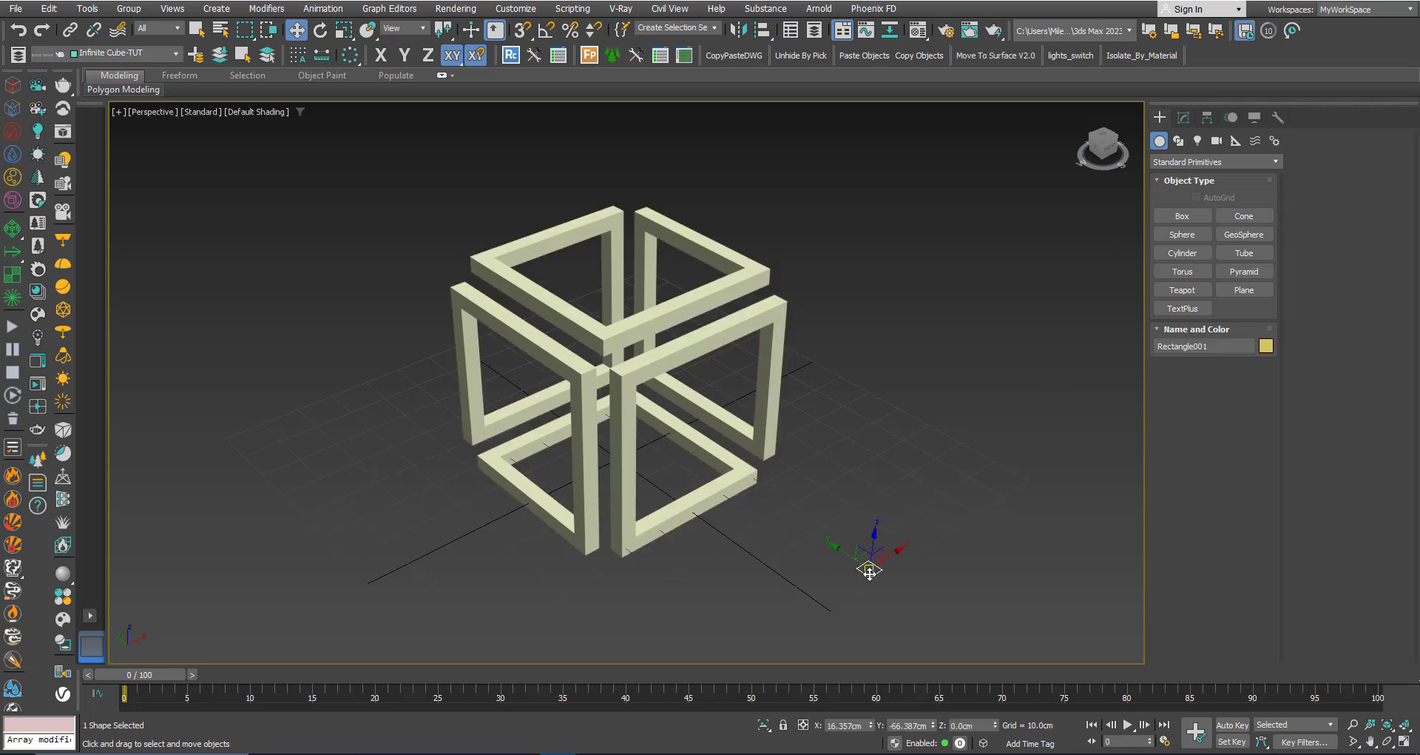
pyautogui.click(1184, 119)
pyautogui.click(1183, 214)
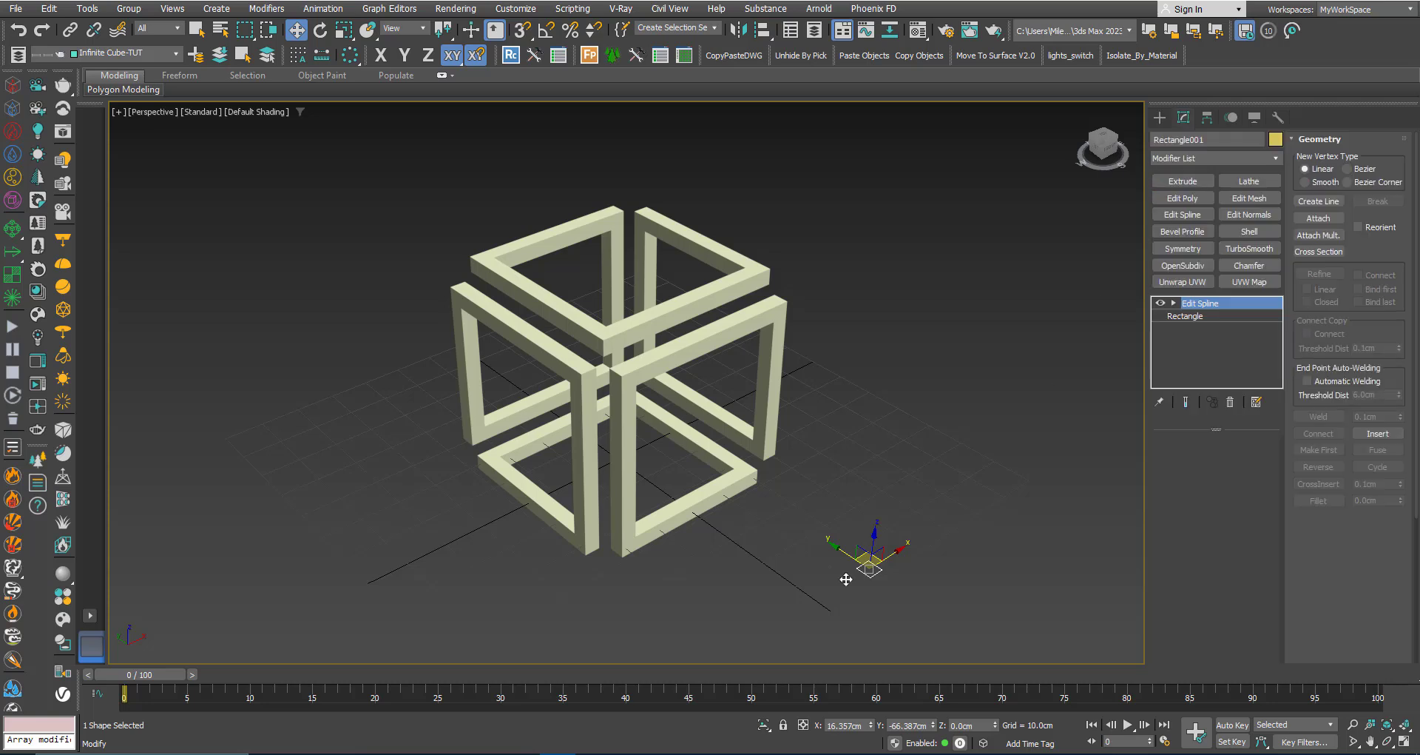
pyautogui.click(1184, 316)
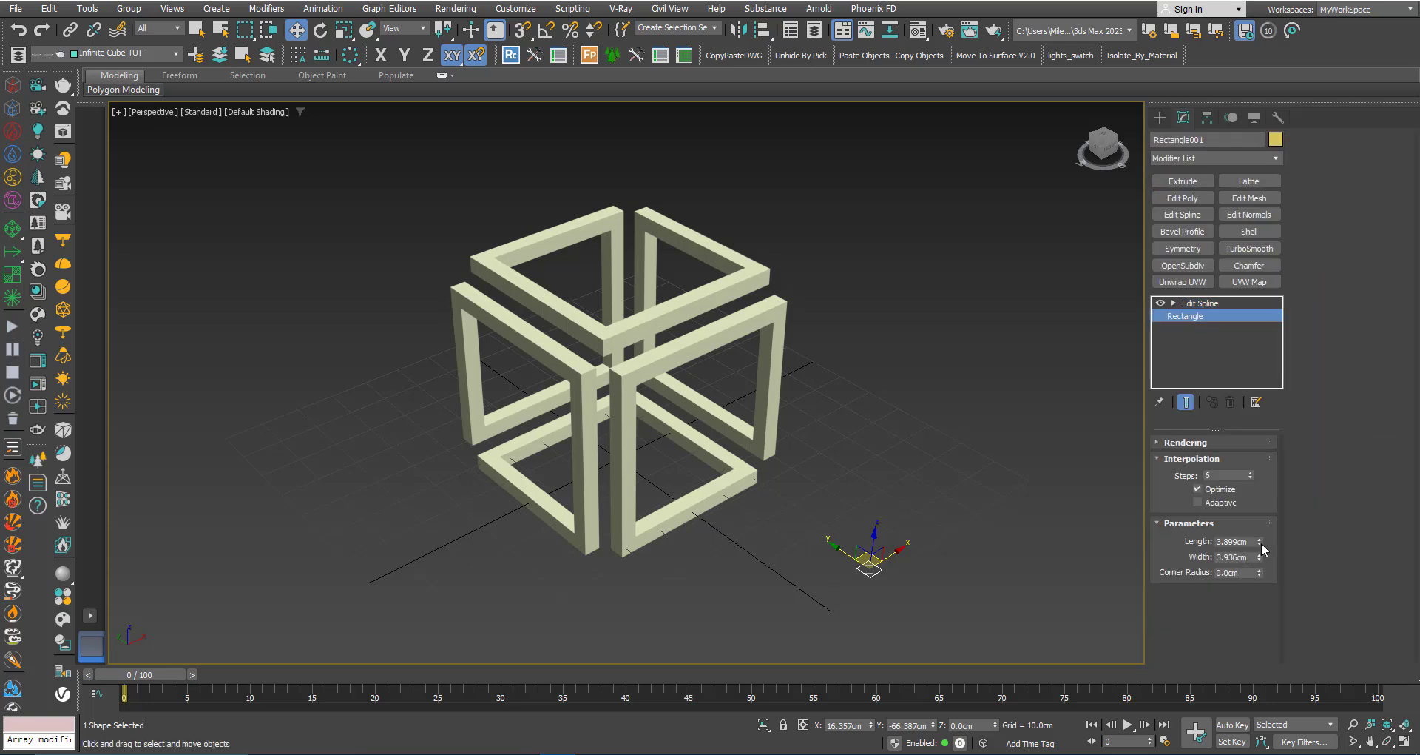
pyautogui.moveTo(1260, 543); pyautogui.dragTo(1262, 581)
pyautogui.click(1206, 303)
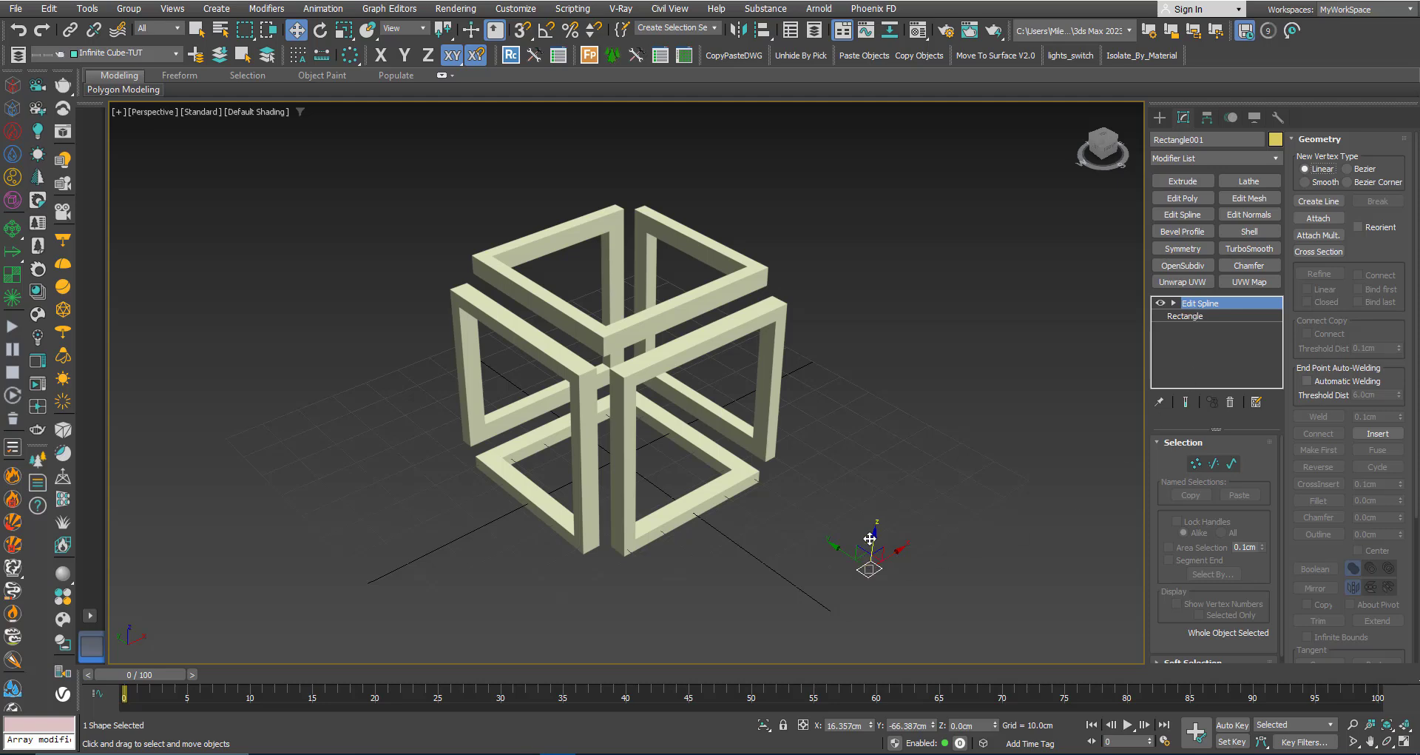
# Move the profile's vertex 4 outward to about X 21.6 cm, Y -68.0 cm, and shift vertex 1 about -0.3 cm along X.
pyautogui.click(1197, 463)
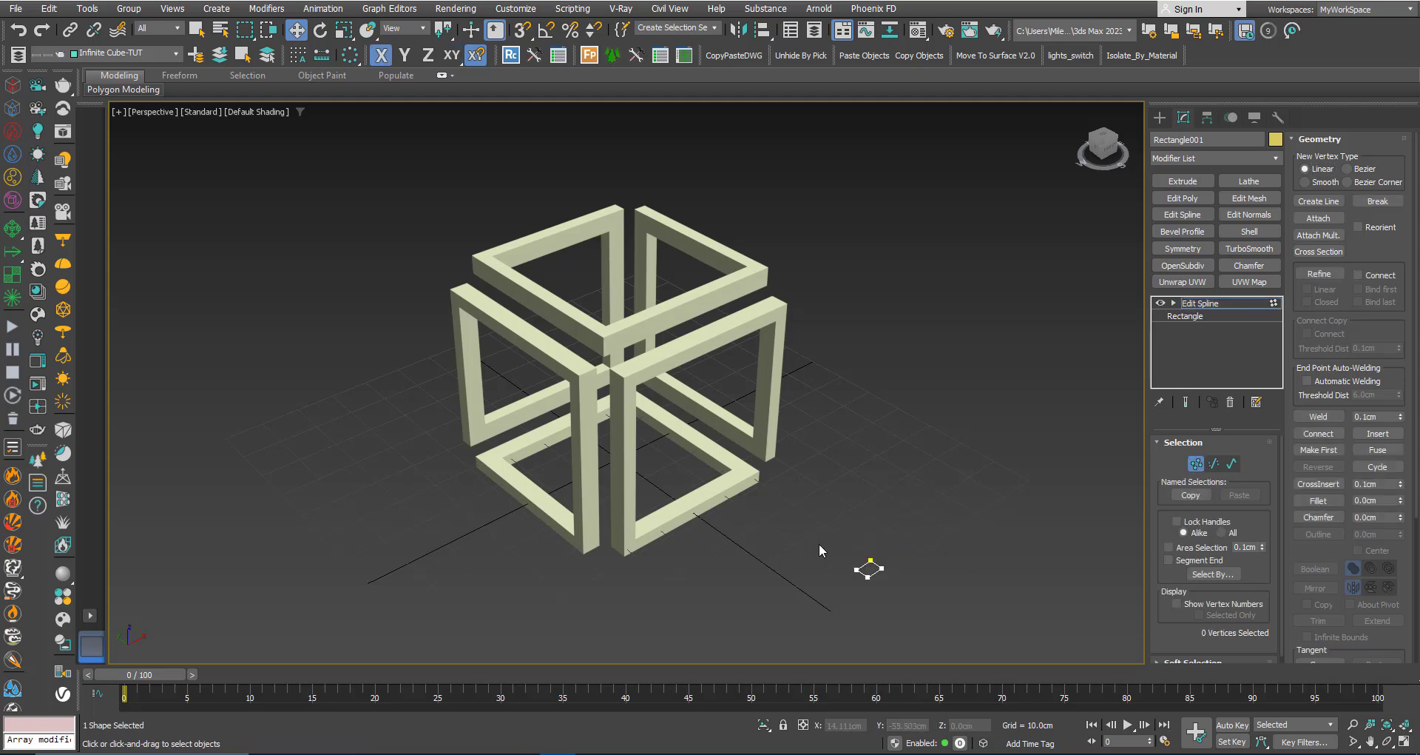
pyautogui.scroll(5, 819, 543)
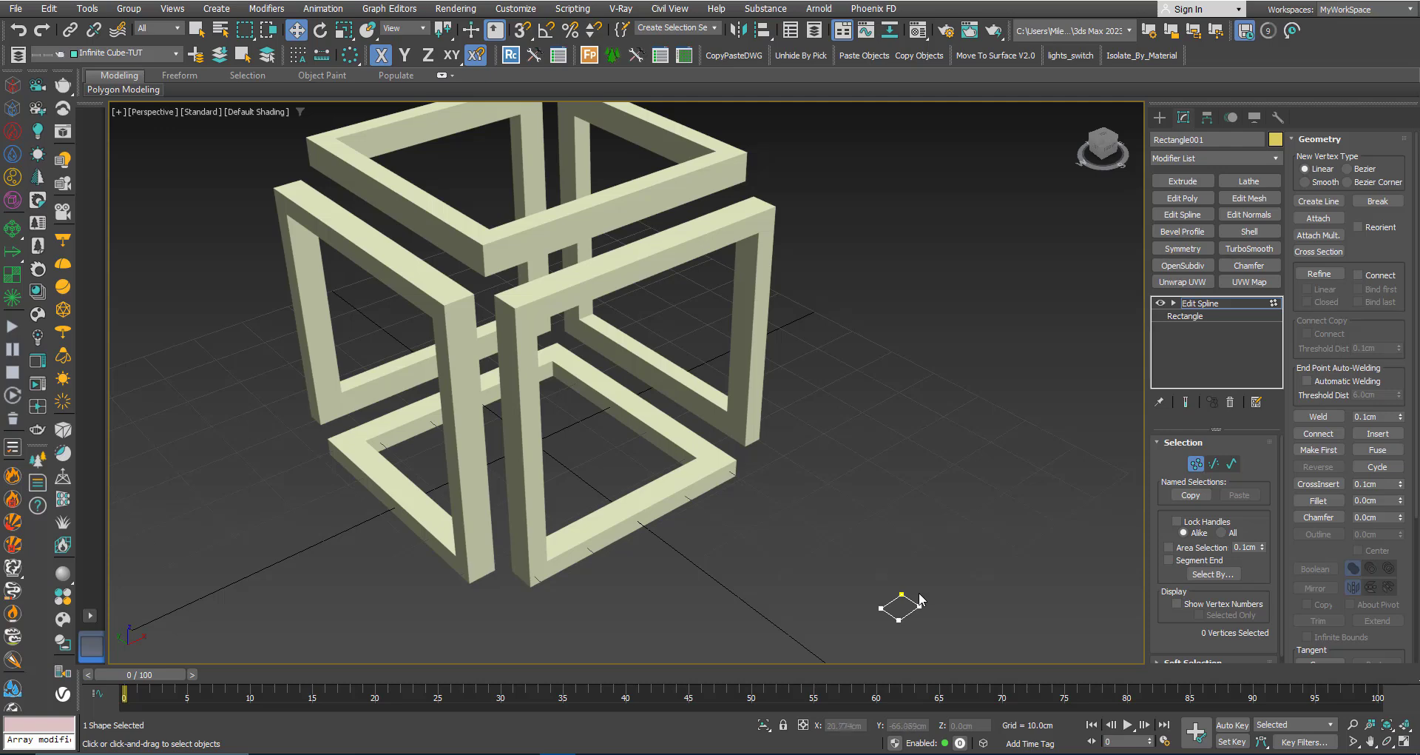
pyautogui.moveTo(940, 614); pyautogui.dragTo(961, 579)
pyautogui.moveTo(716, 463)
pyautogui.mouseDown(button='middle')
pyautogui.moveTo(733, 426)
pyautogui.moveTo(719, 470)
pyautogui.mouseUp(button='middle')
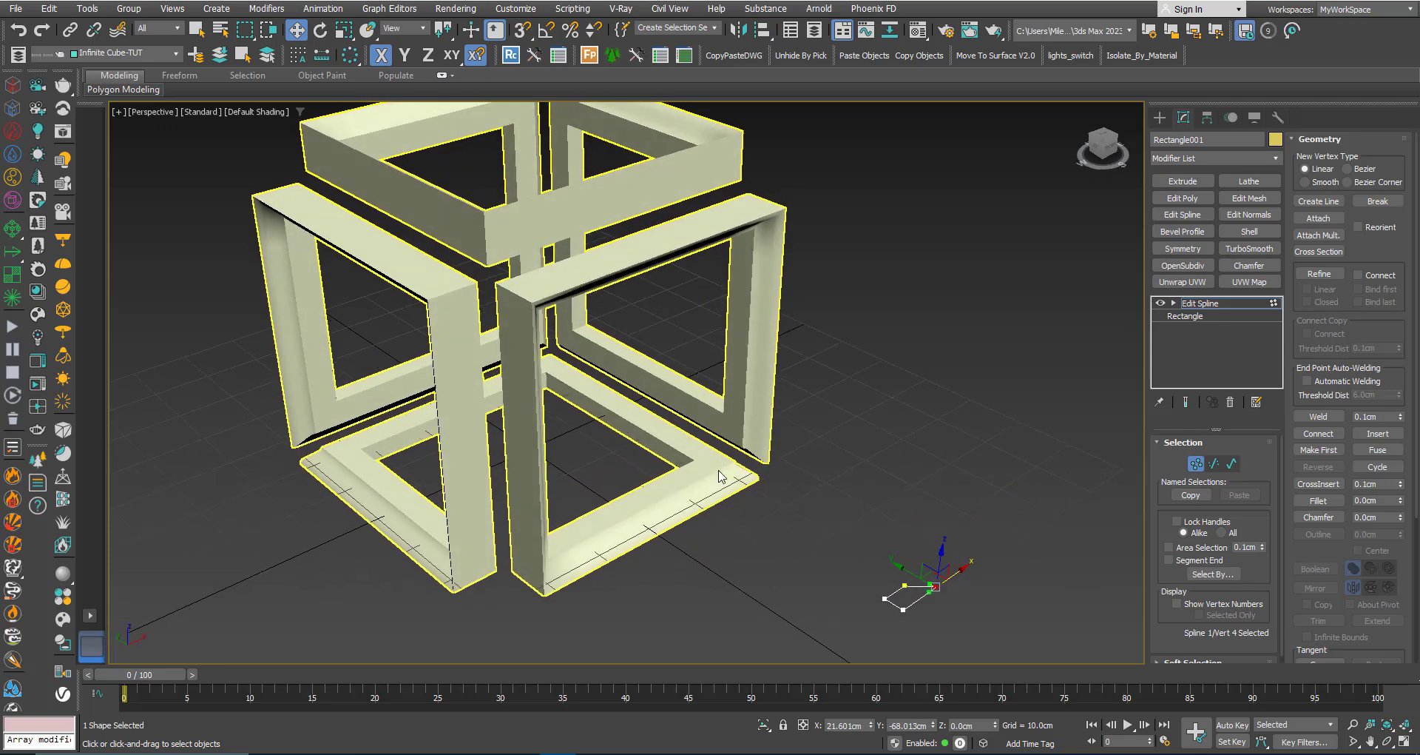
pyautogui.scroll(4, 909, 597)
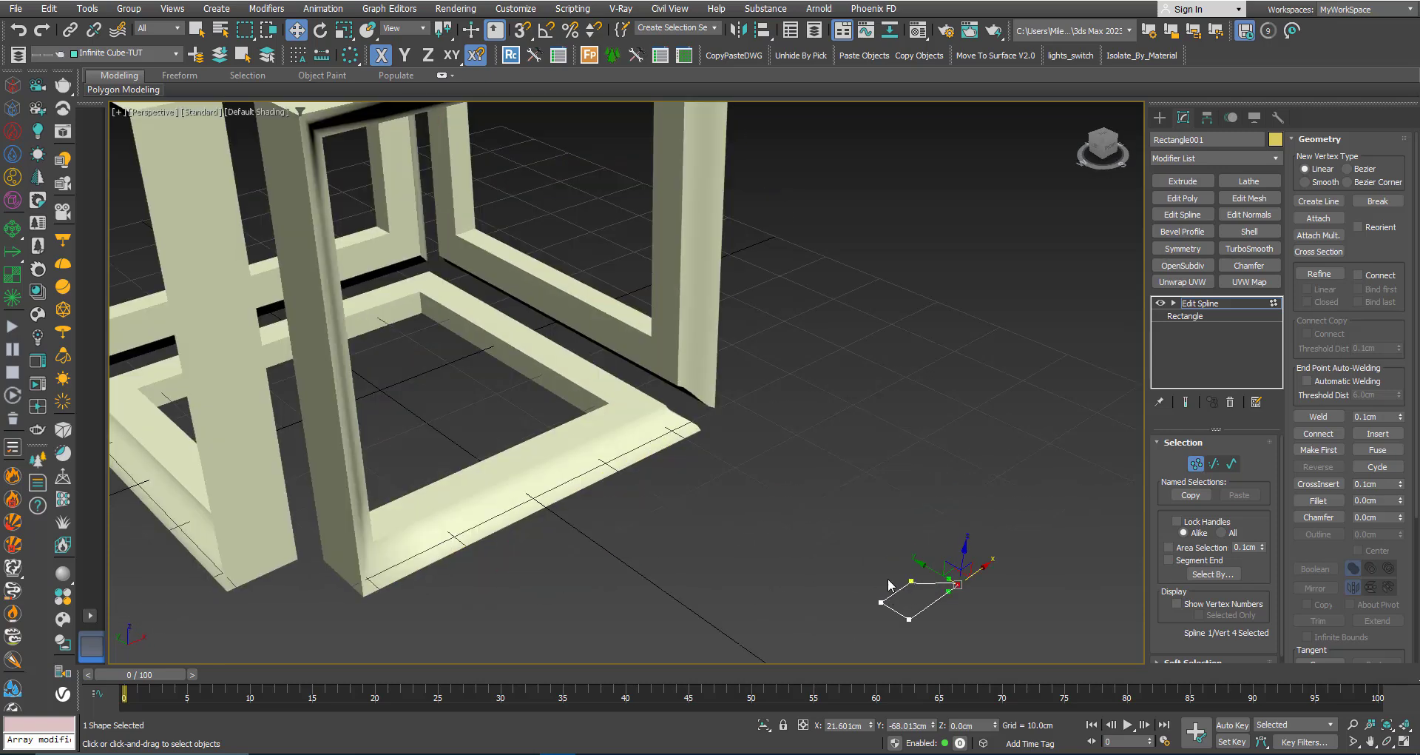
pyautogui.scroll(-2, 890, 584)
pyautogui.click(903, 580)
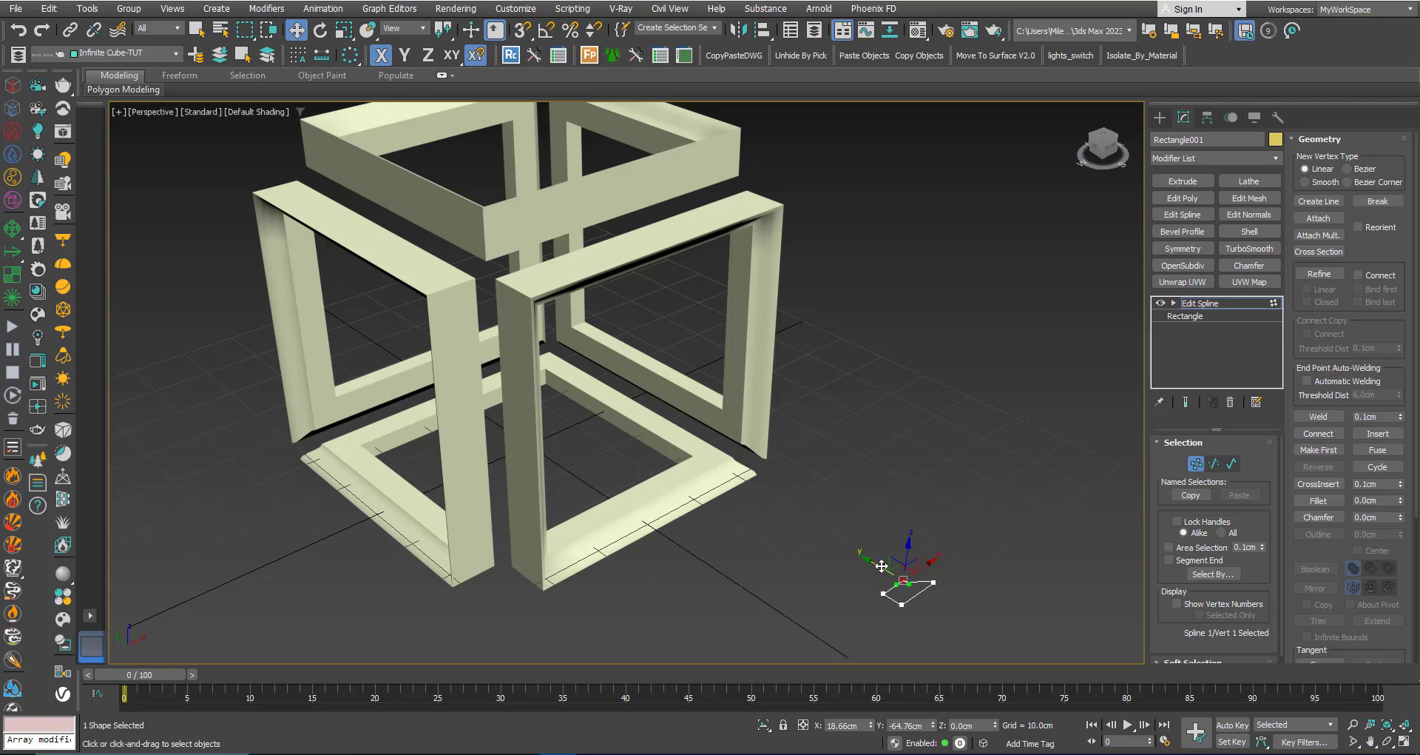
pyautogui.moveTo(924, 564); pyautogui.dragTo(929, 567)
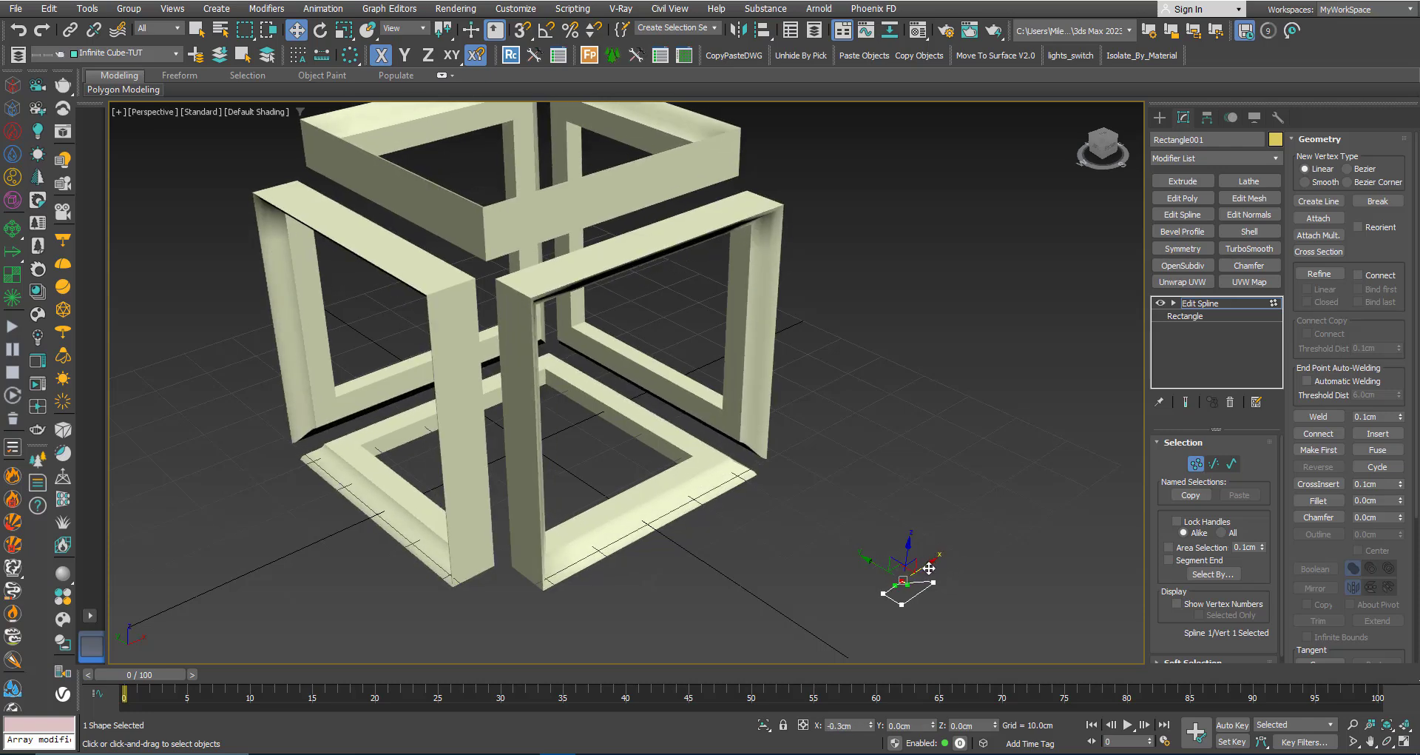
# Divide the profile segment between the two moved vertices with 1 division.
pyautogui.click(1213, 464)
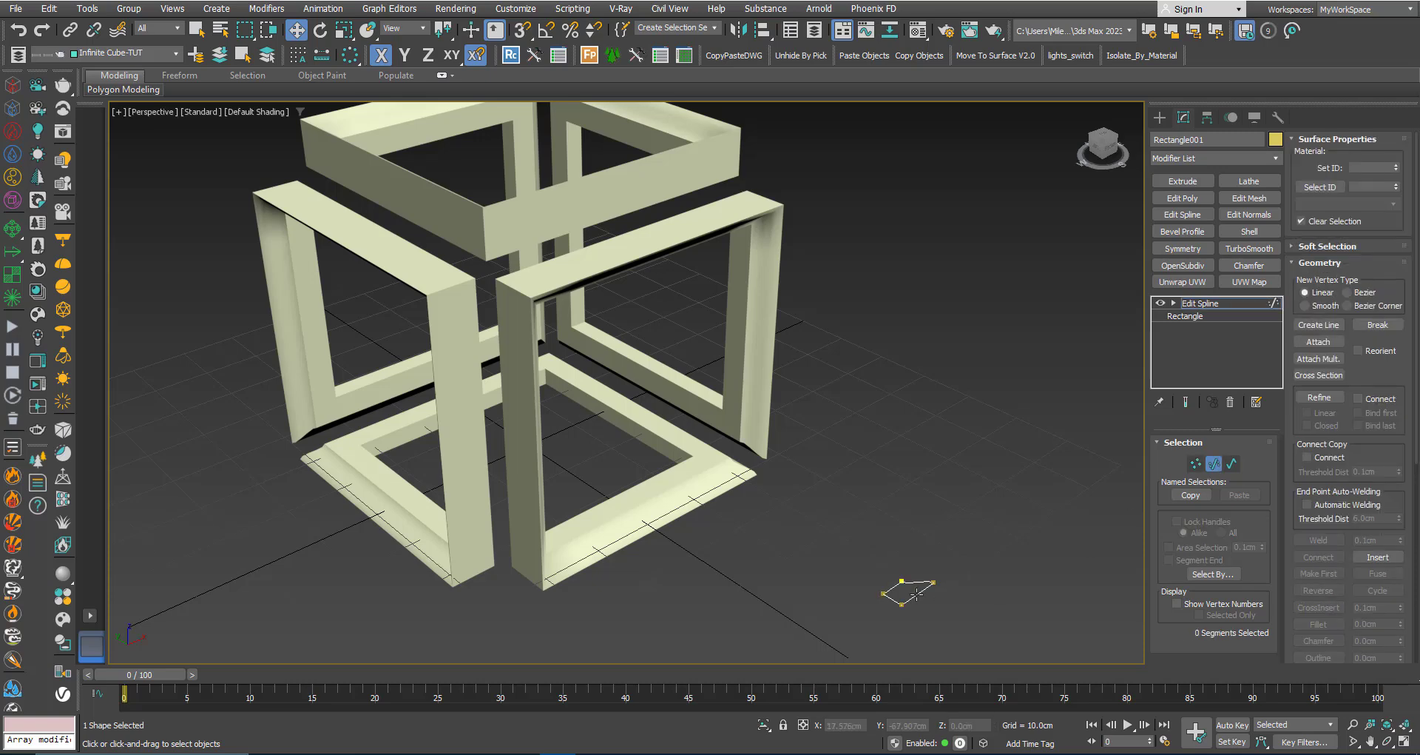
pyautogui.scroll(3, 918, 594)
pyautogui.click(918, 574)
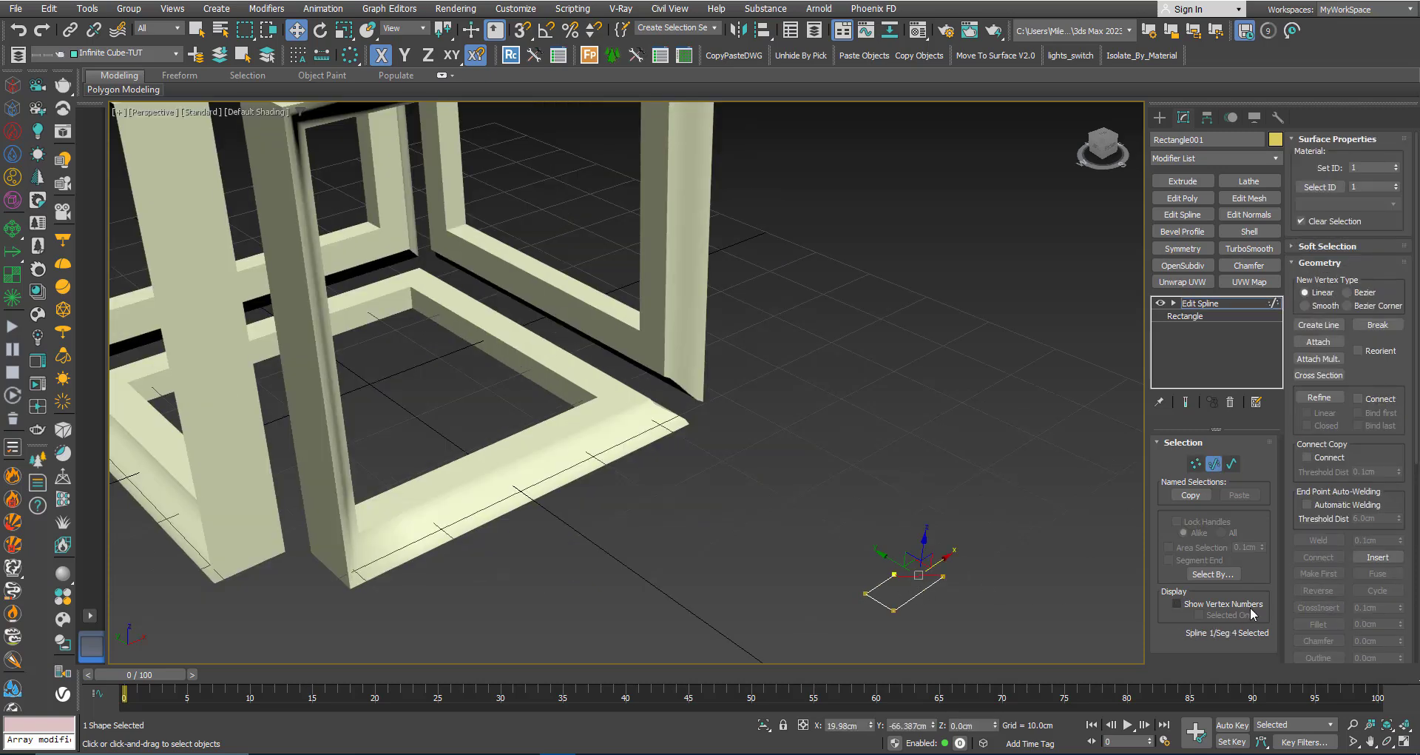
pyautogui.scroll(-5, 1323, 490)
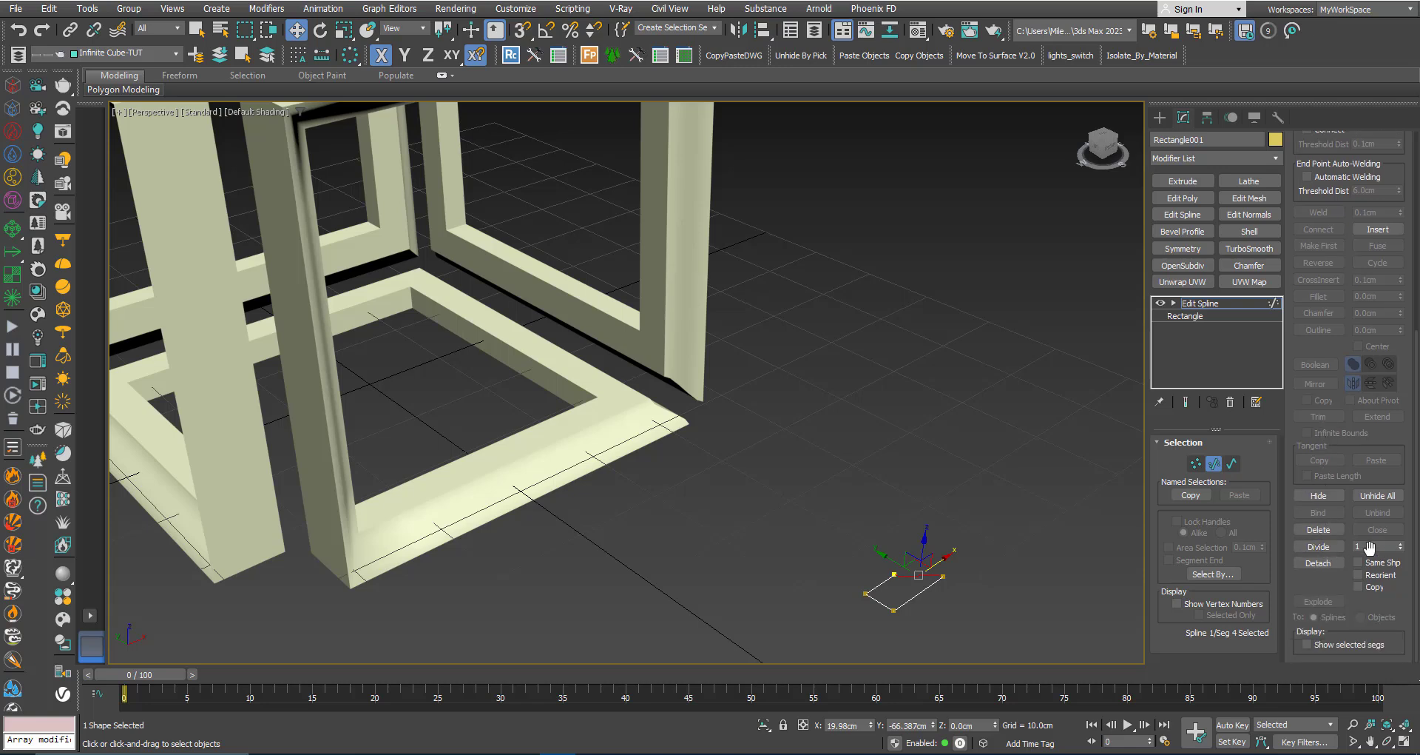
pyautogui.click(1319, 547)
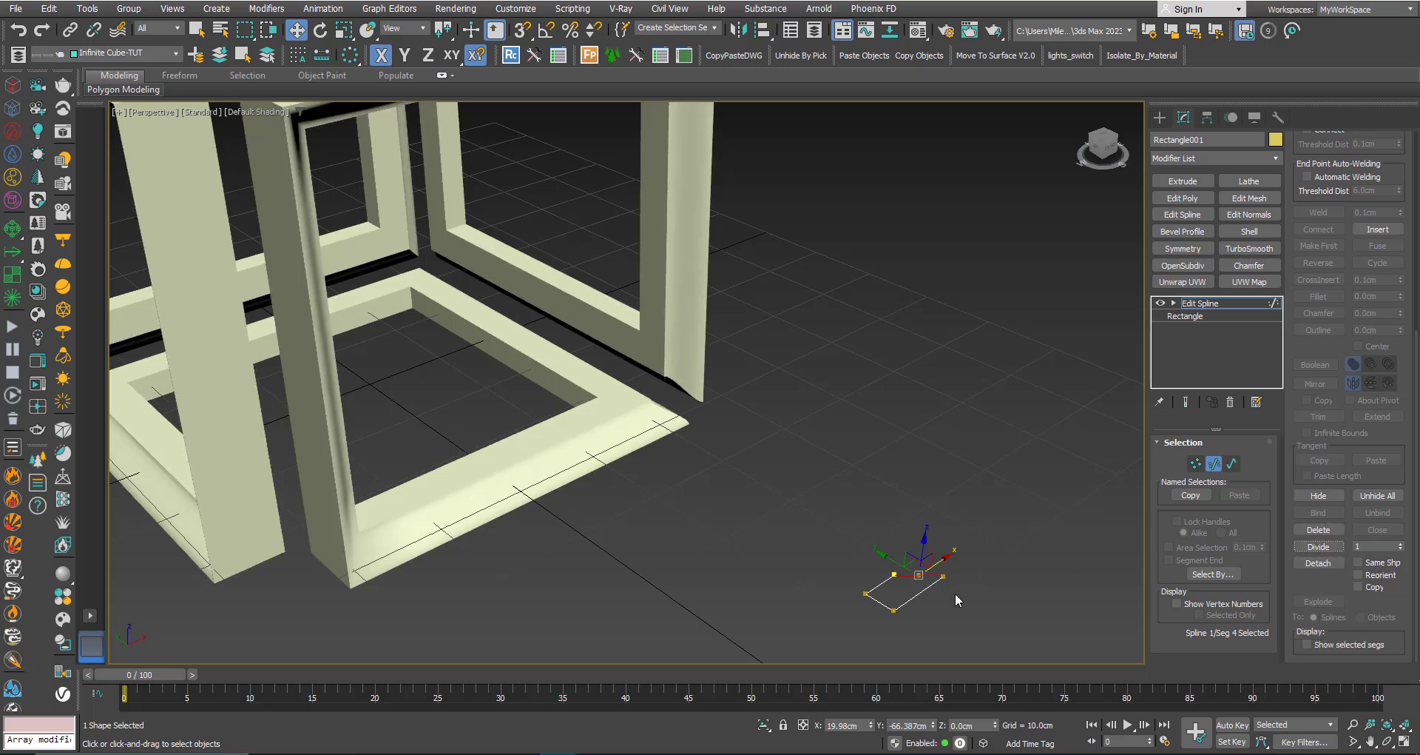
# Move the profile's new middle vertex to about X 19.1 cm and vertex 1 about 1.7 cm along X to form a notch.
pyautogui.click(1196, 462)
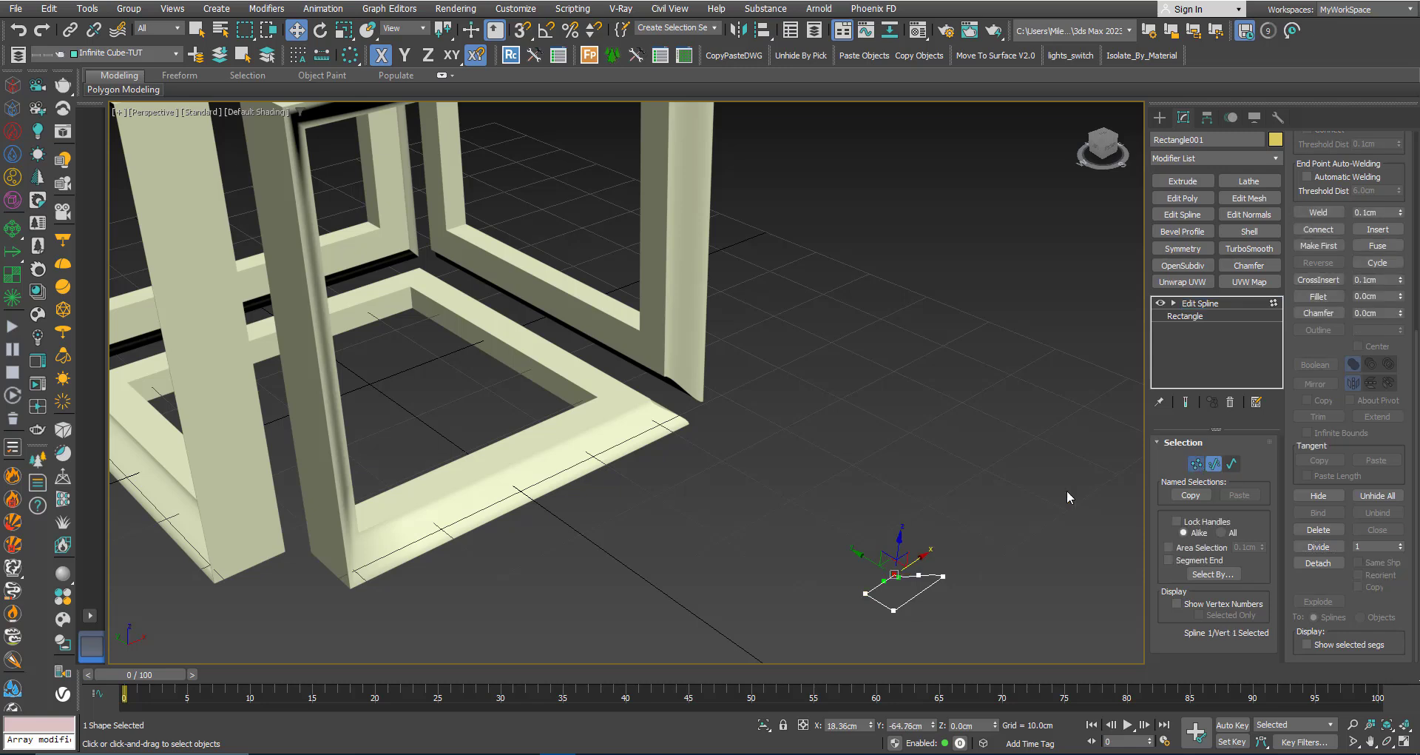
pyautogui.click(920, 574)
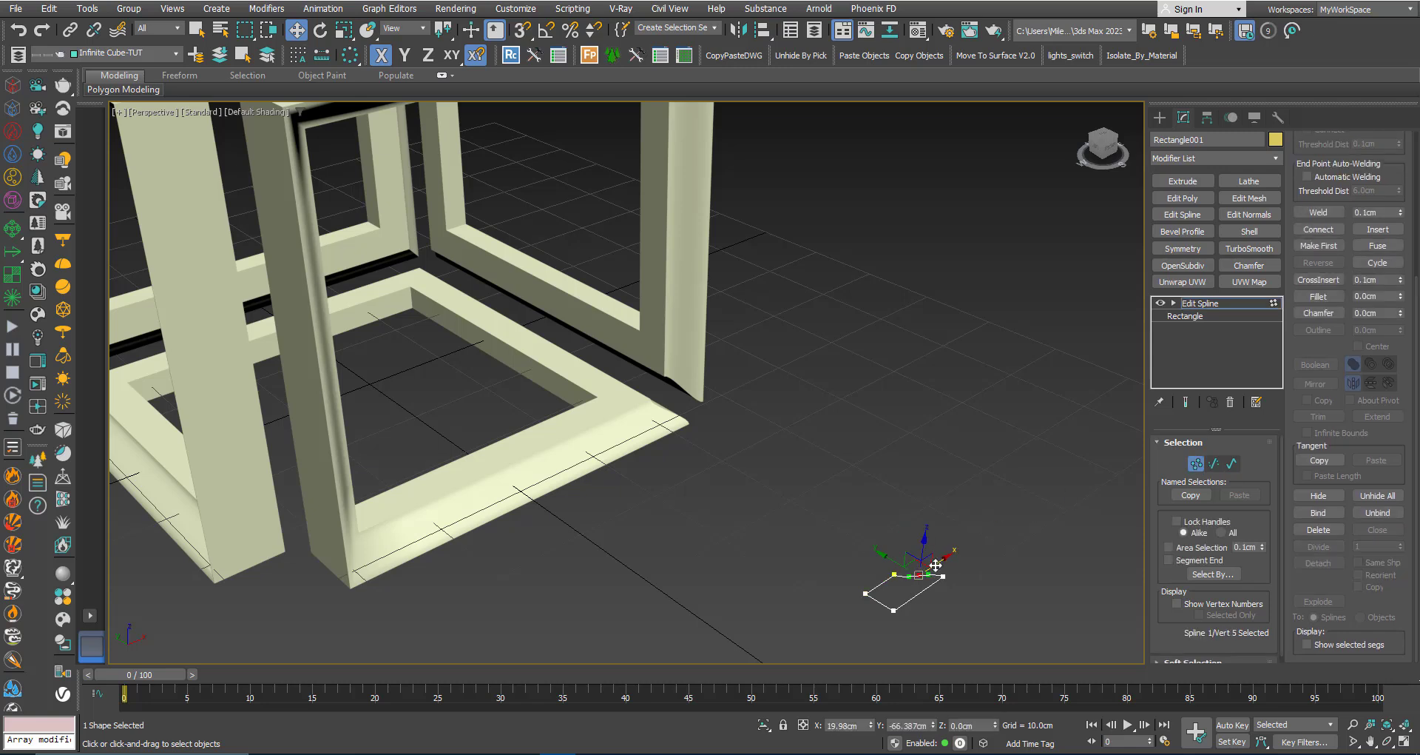
pyautogui.moveTo(941, 559); pyautogui.dragTo(920, 572)
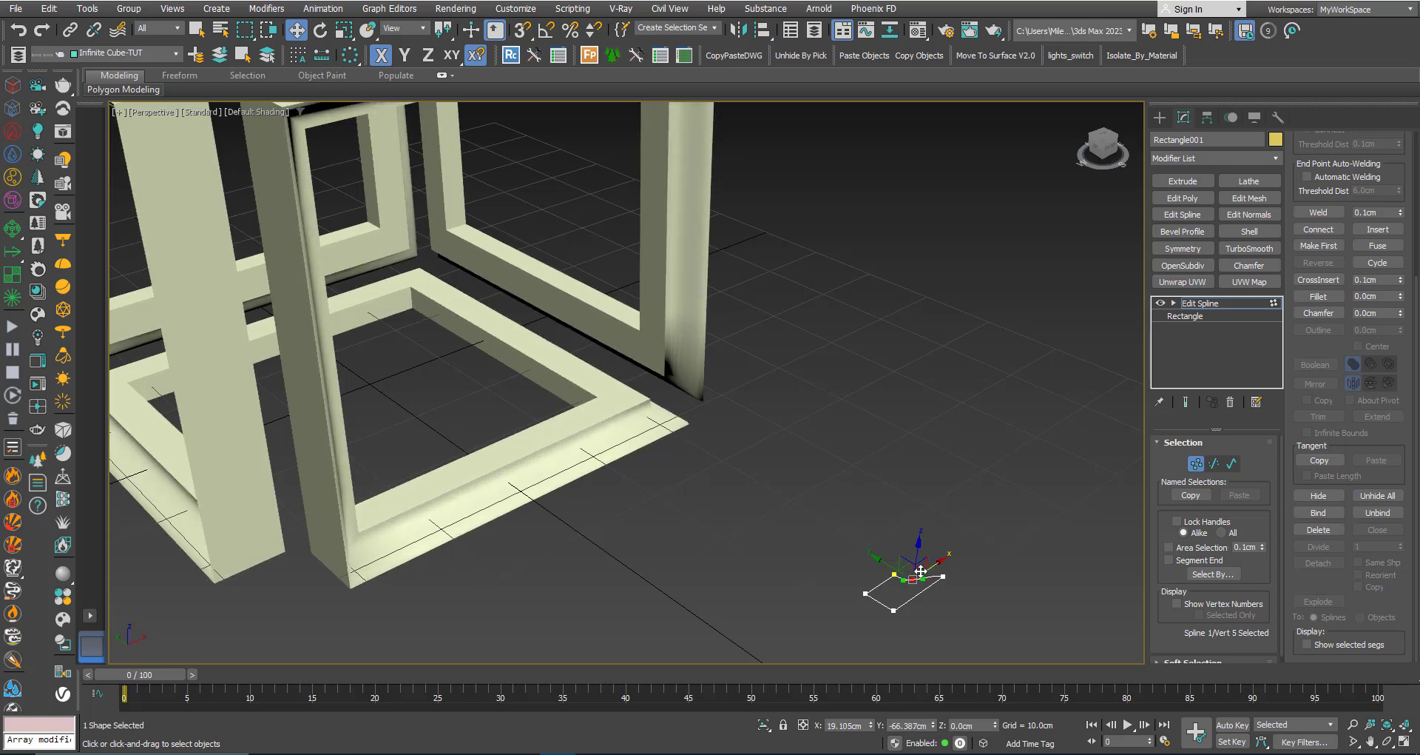
pyautogui.click(894, 574)
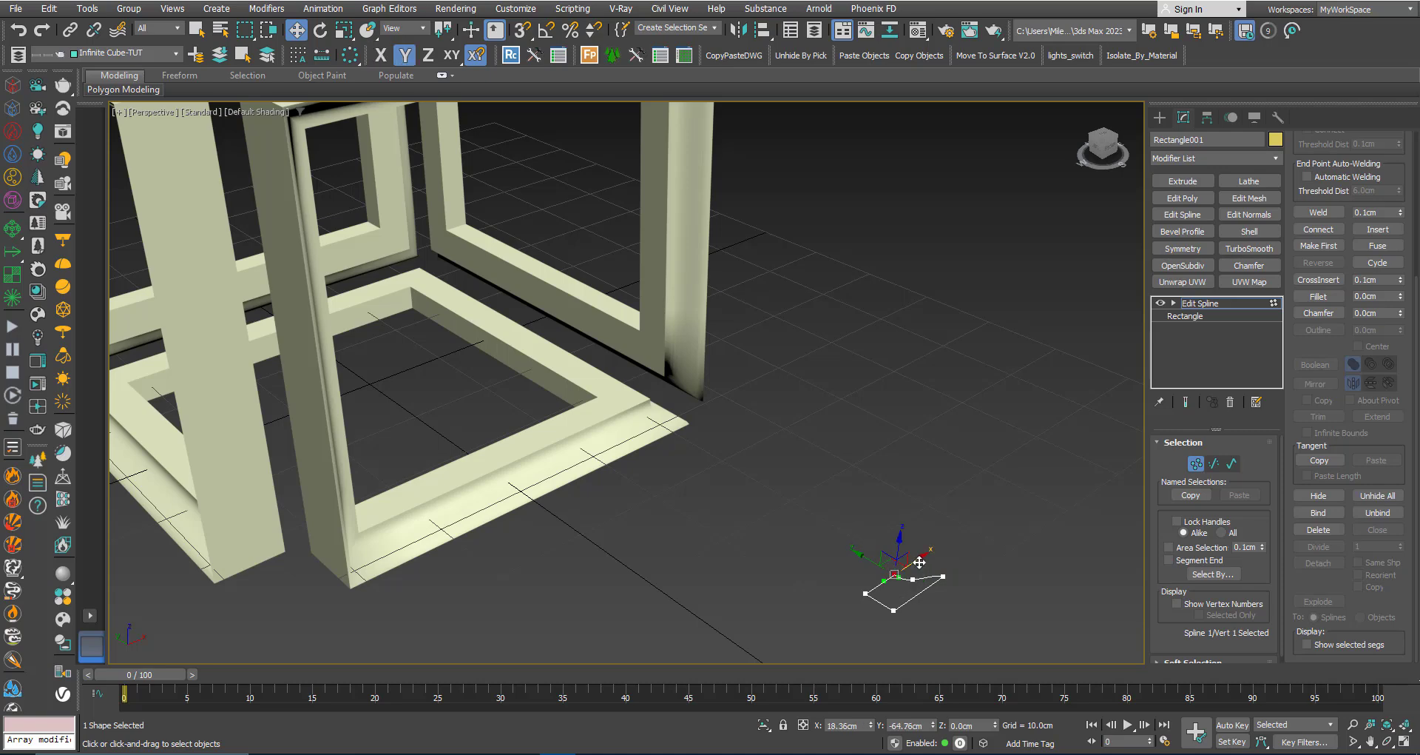
pyautogui.moveTo(926, 557); pyautogui.dragTo(928, 556)
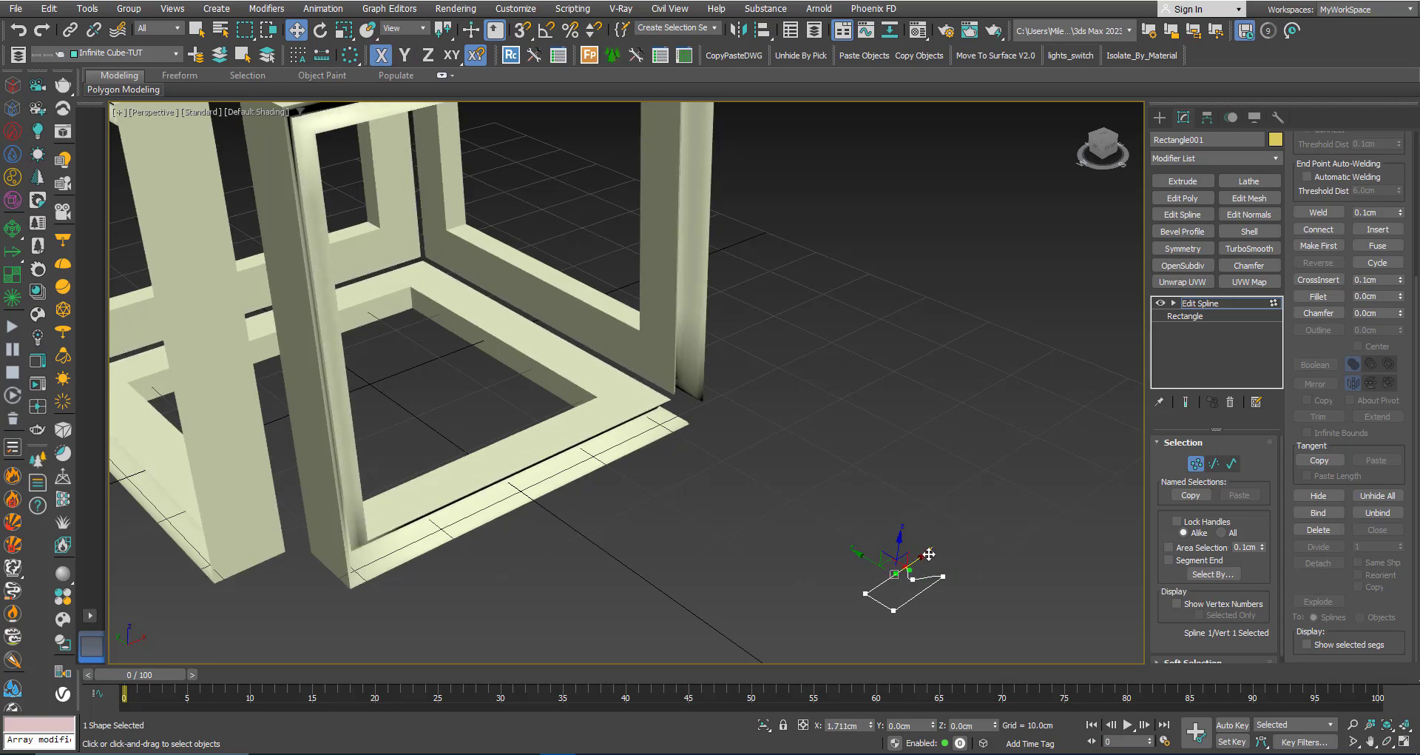
pyautogui.scroll(-2, 726, 502)
pyautogui.moveTo(667, 443); pyautogui.dragTo(677, 433, button='middle')
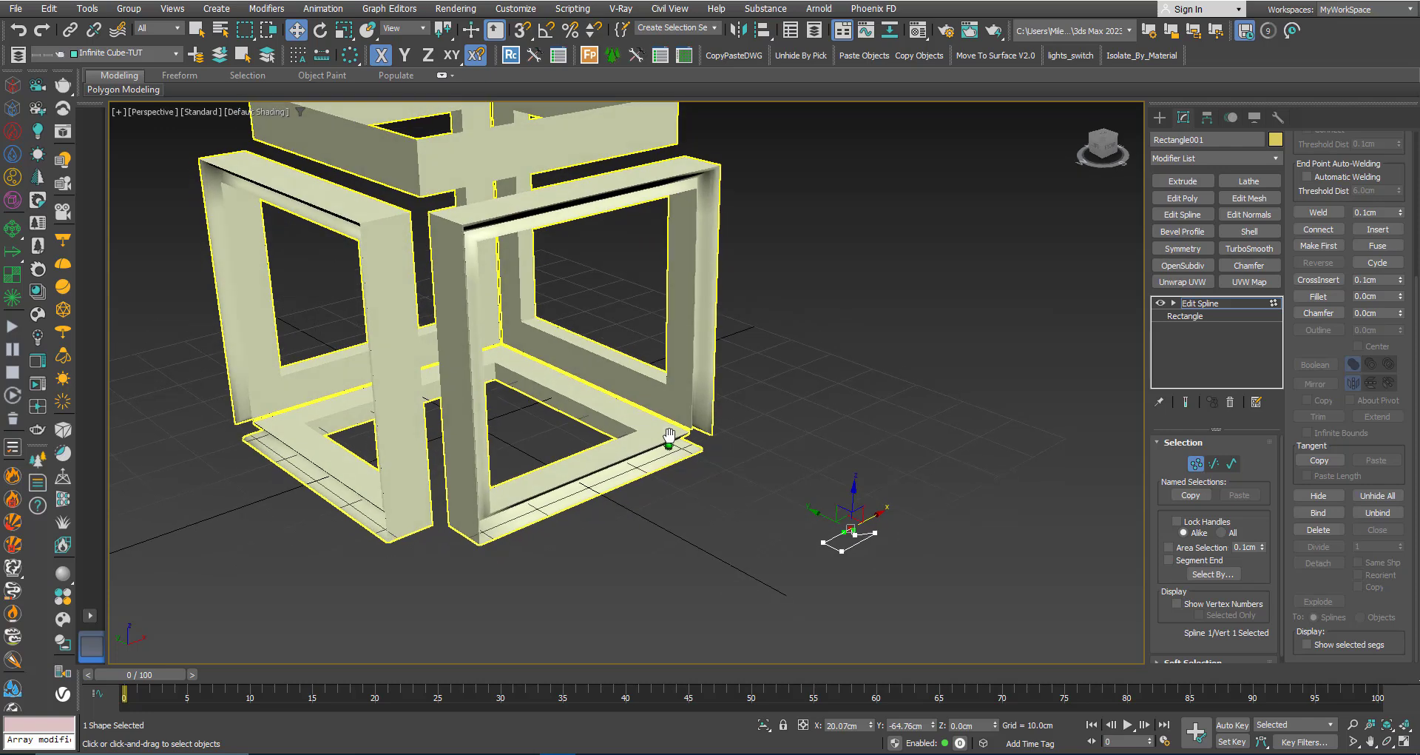
pyautogui.click(1196, 304)
pyautogui.click(853, 365)
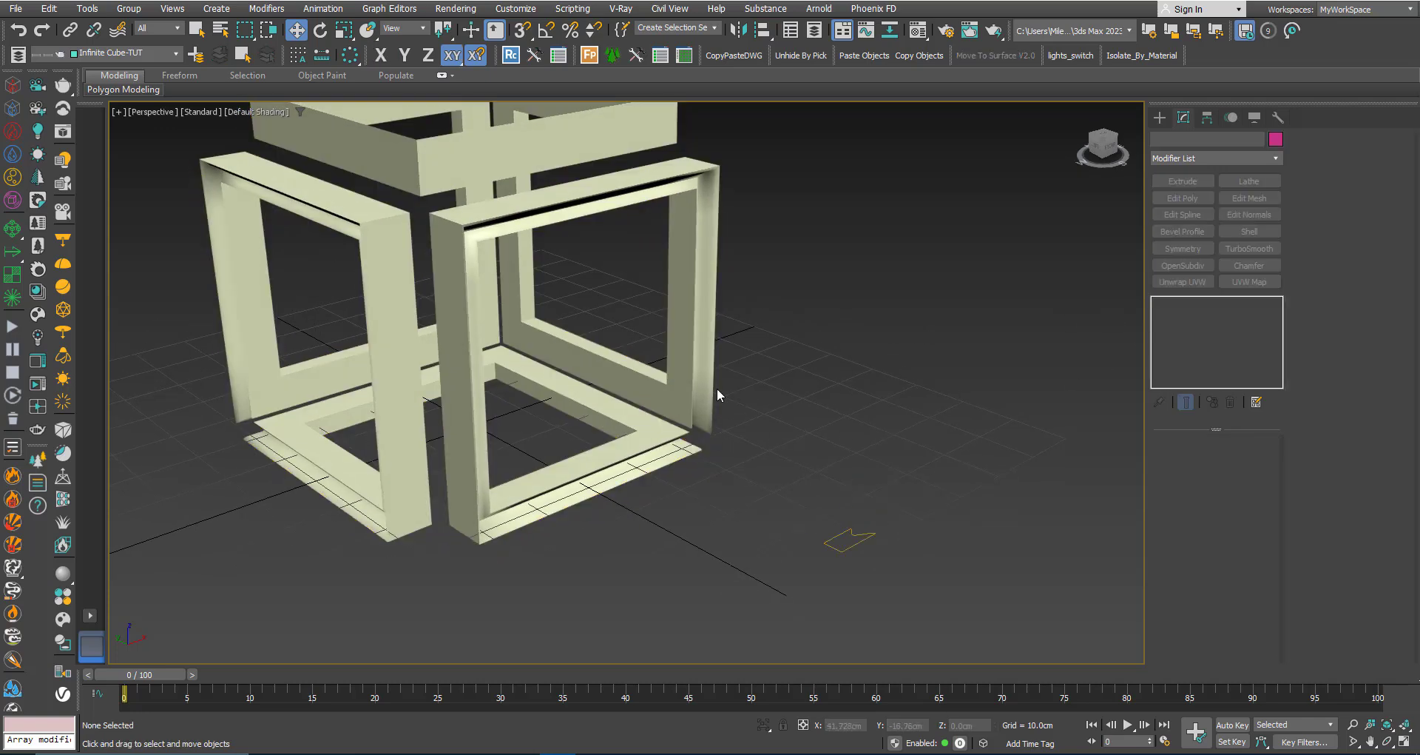
# Enable the TurboSmooth modifier on the cube loft to round its frames.
pyautogui.click(710, 388)
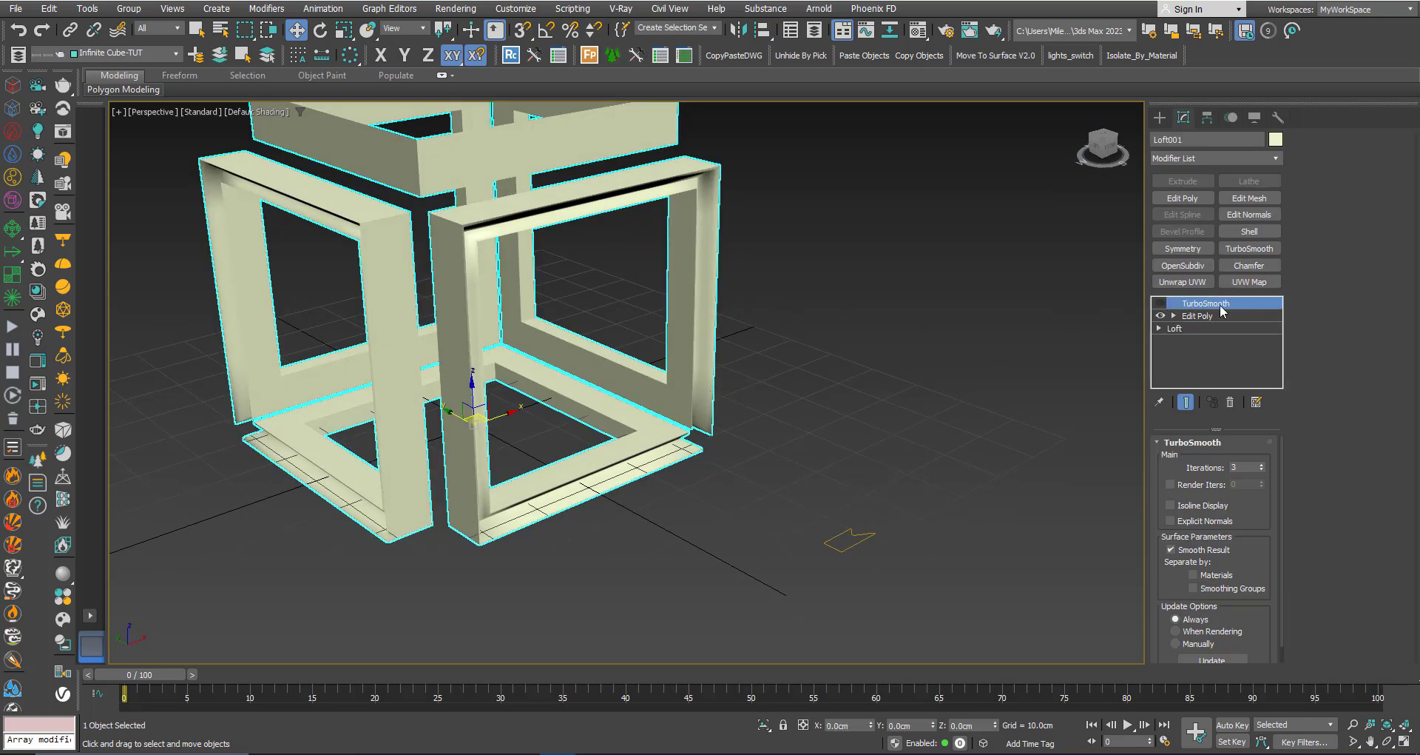
pyautogui.click(1161, 304)
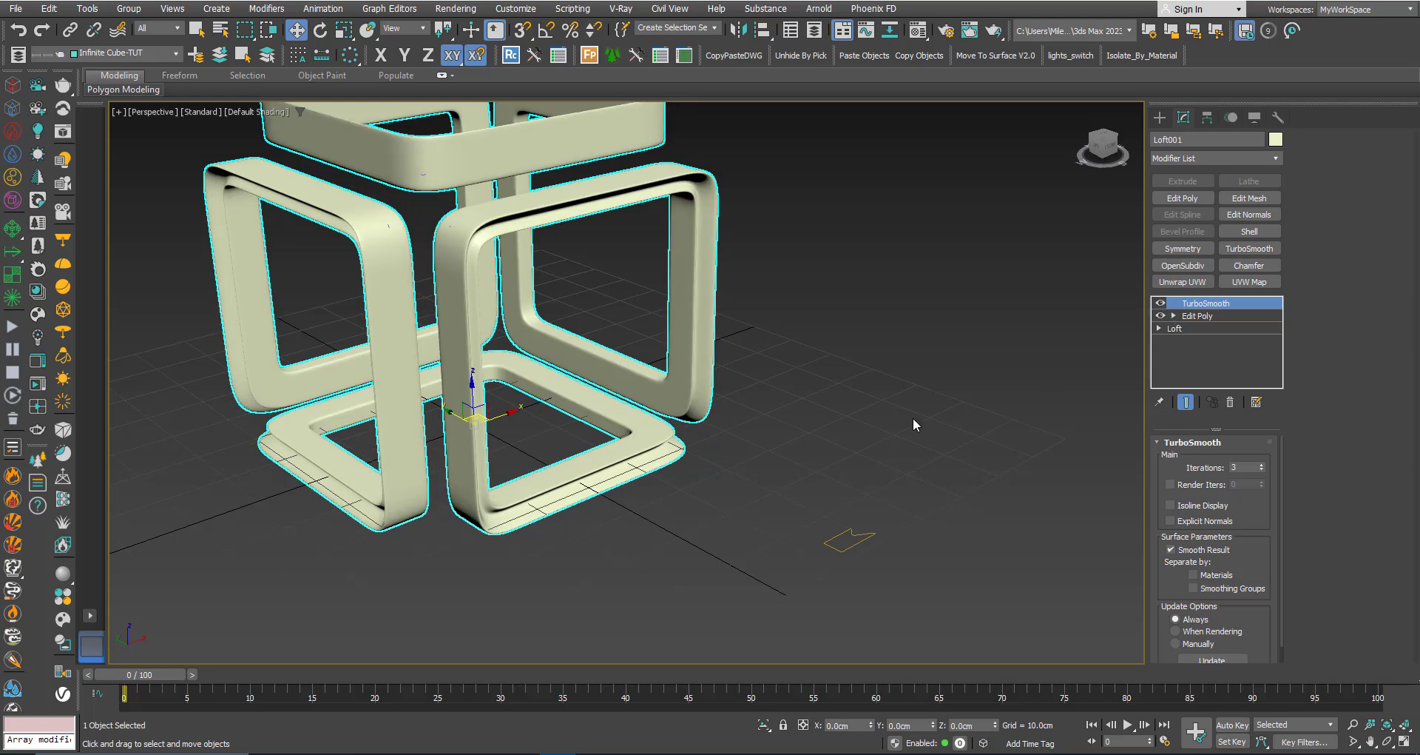
pyautogui.keyDown('alt'); pyautogui.moveTo(667, 424); pyautogui.dragTo(710, 481, button='middle'); pyautogui.keyUp('alt')
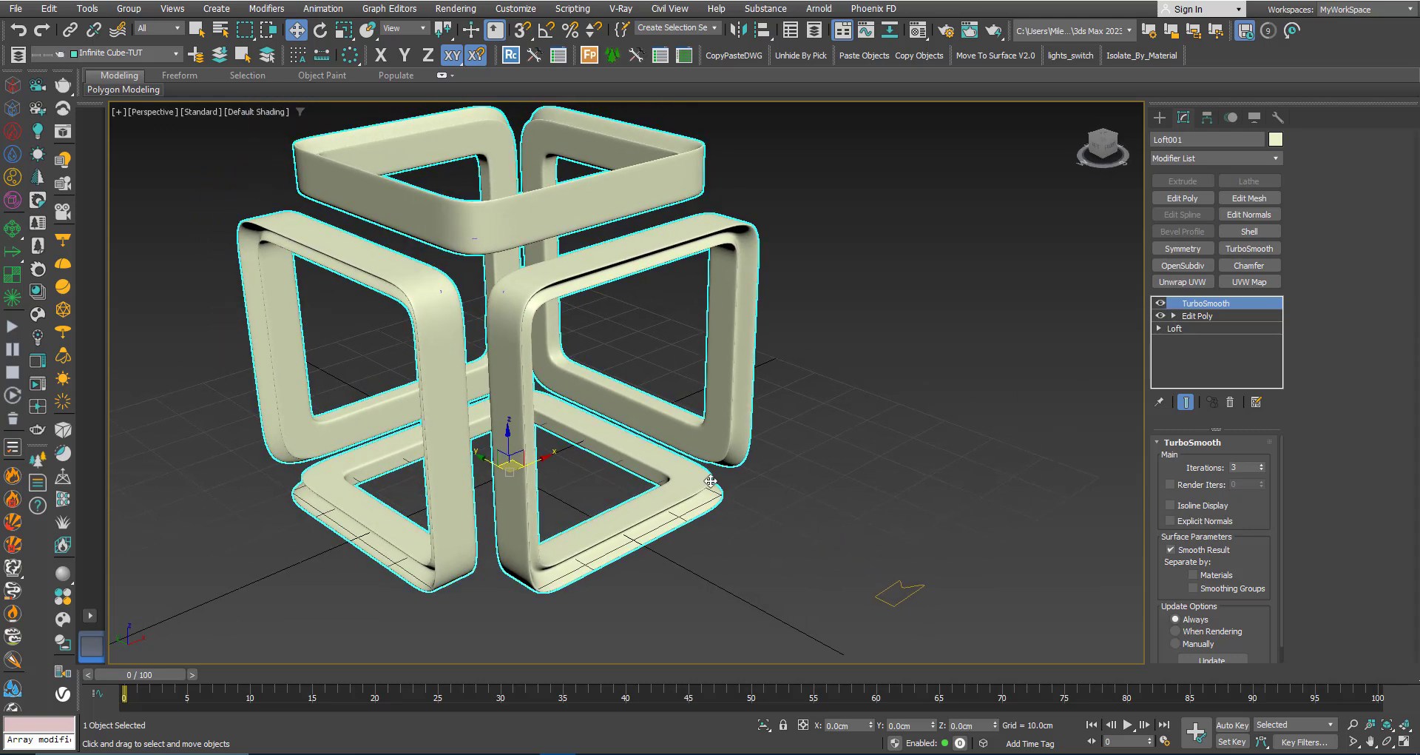
# Resize the profile's base rectangle to about 6.1 cm long and 4.05 cm wide.
pyautogui.click(908, 605)
pyautogui.click(1188, 317)
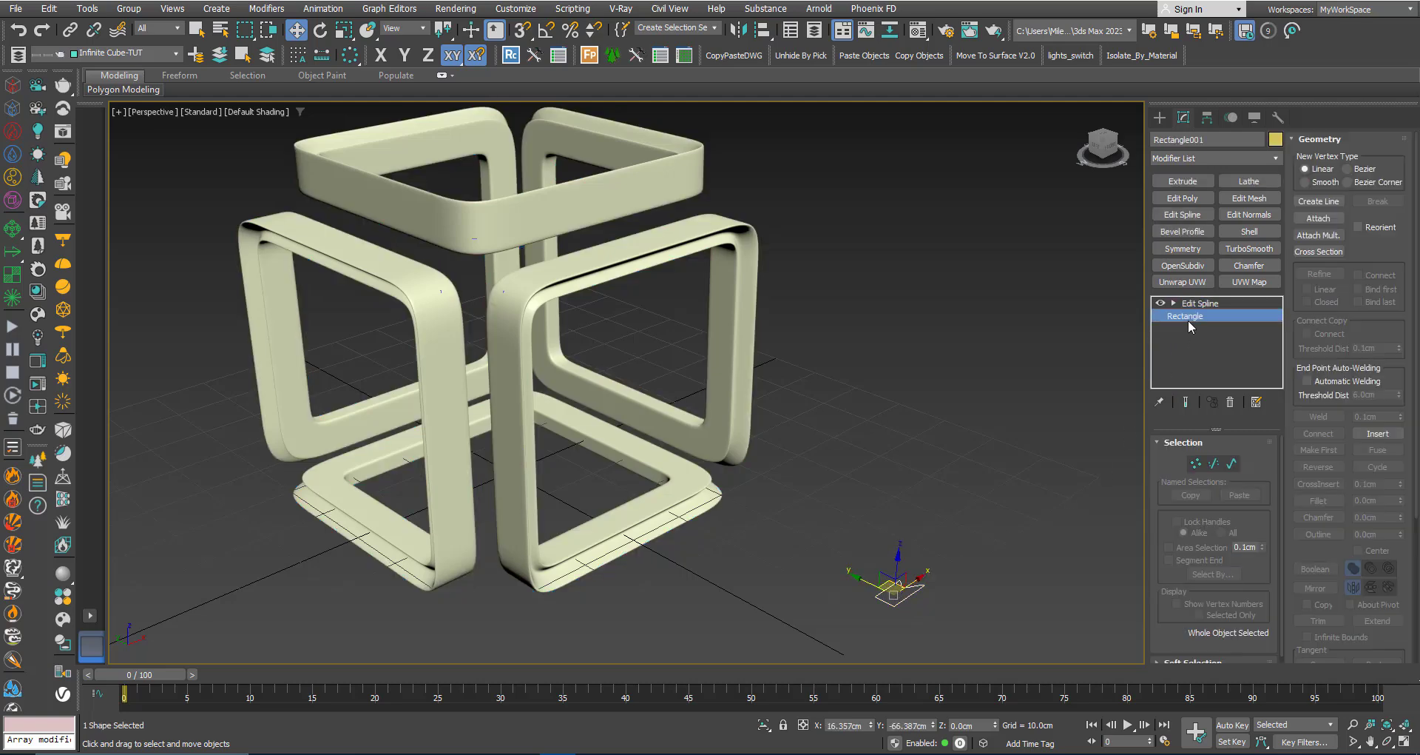
pyautogui.moveTo(1262, 546); pyautogui.dragTo(1262, 462)
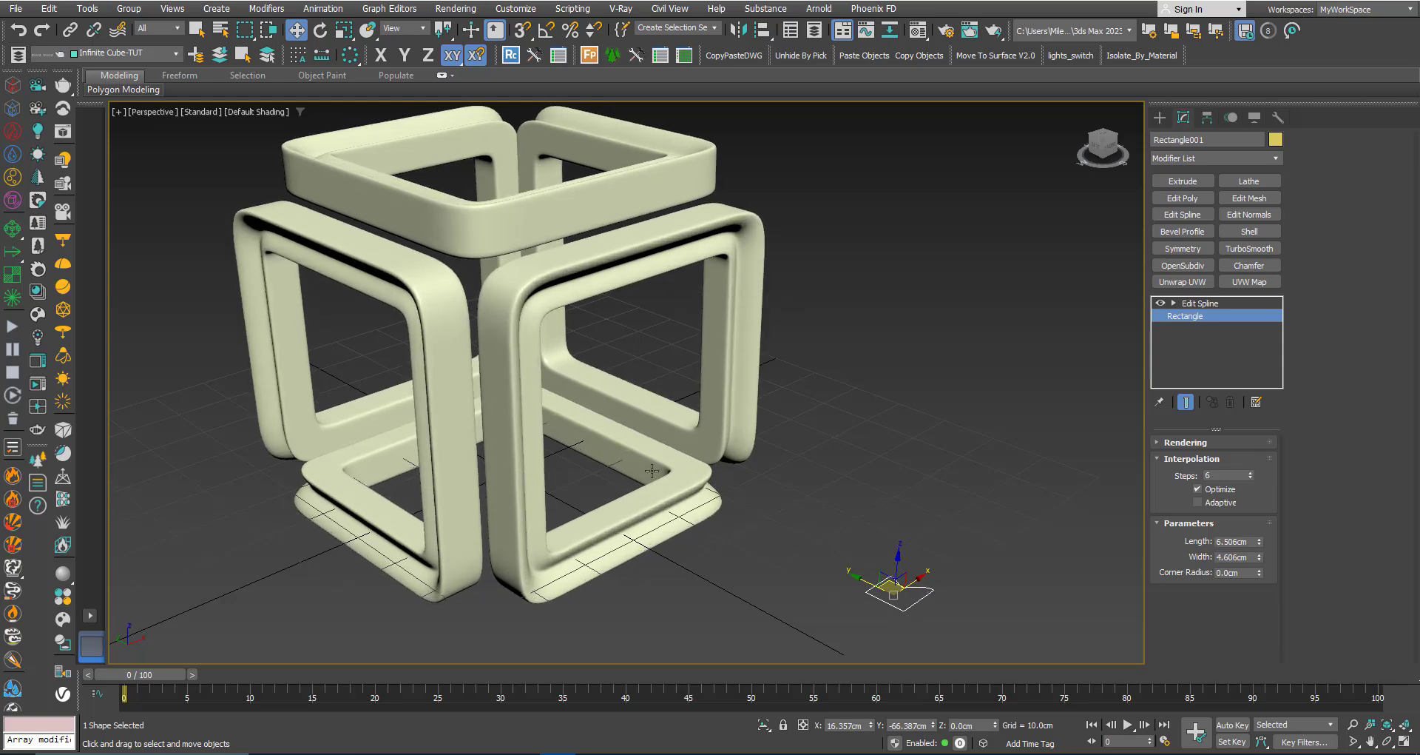
pyautogui.scroll(-4, 585, 477)
pyautogui.keyDown('alt'); pyautogui.moveTo(585, 477); pyautogui.dragTo(554, 485, button='middle'); pyautogui.keyUp('alt')
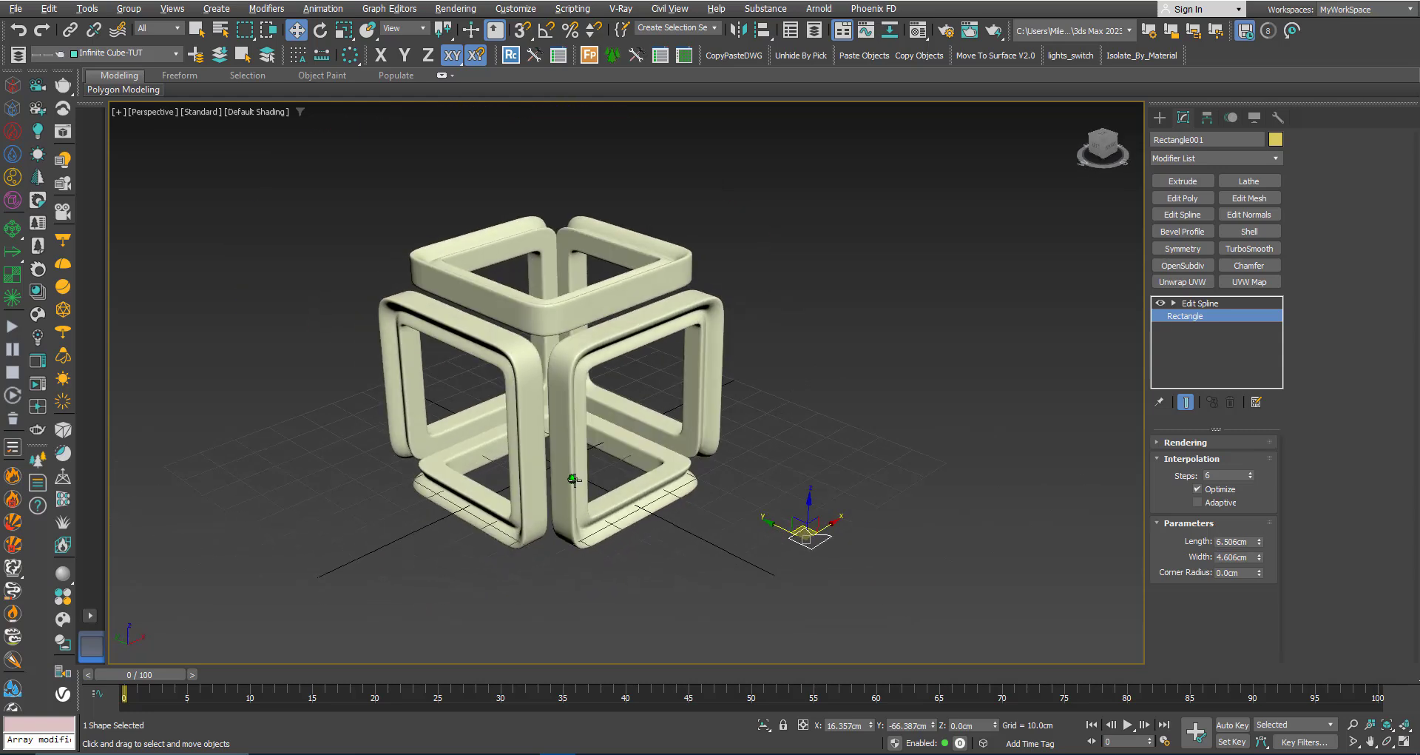
pyautogui.moveTo(1260, 562); pyautogui.dragTo(1262, 562)
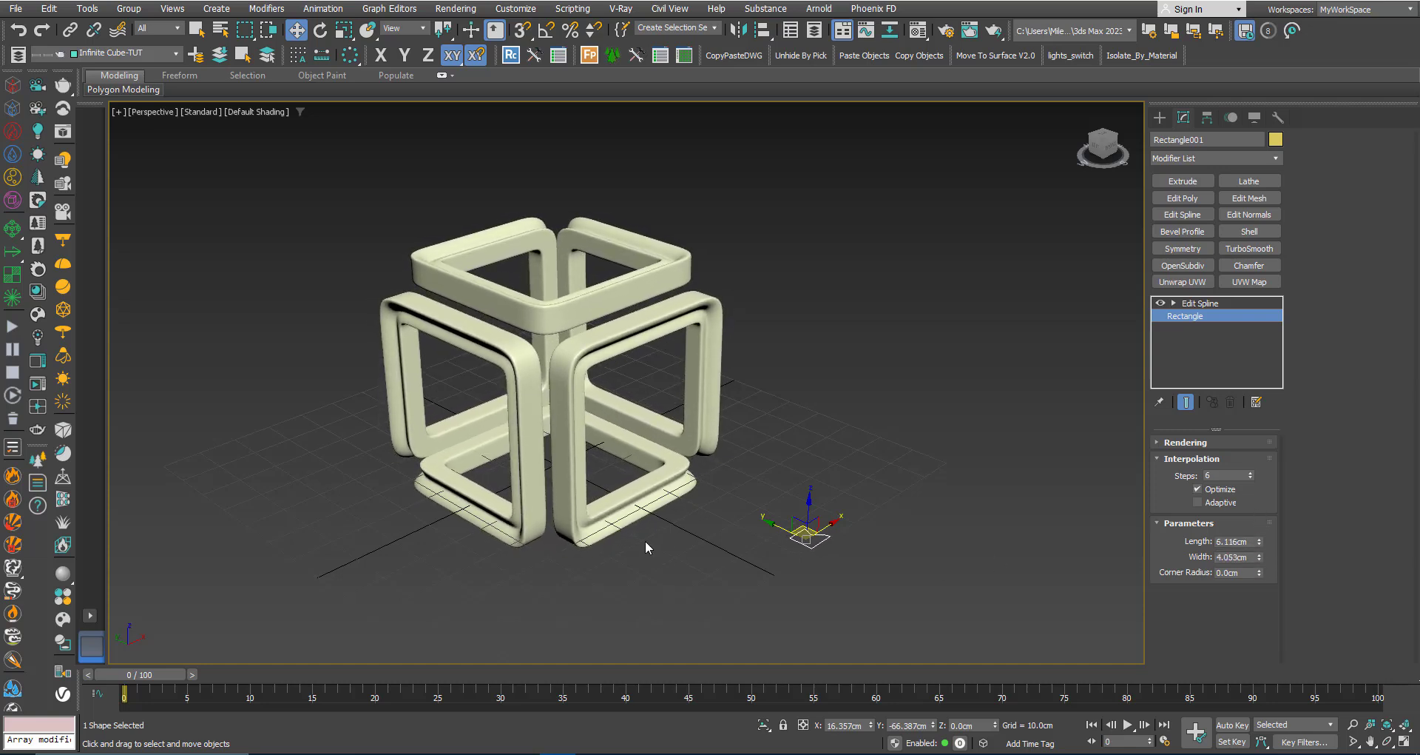
pyautogui.moveTo(645, 542)
pyautogui.keyDown('alt'); pyautogui.mouseDown(button='middle')
pyautogui.moveTo(642, 495)
pyautogui.moveTo(645, 517)
pyautogui.mouseUp(button='middle'); pyautogui.keyUp('alt')
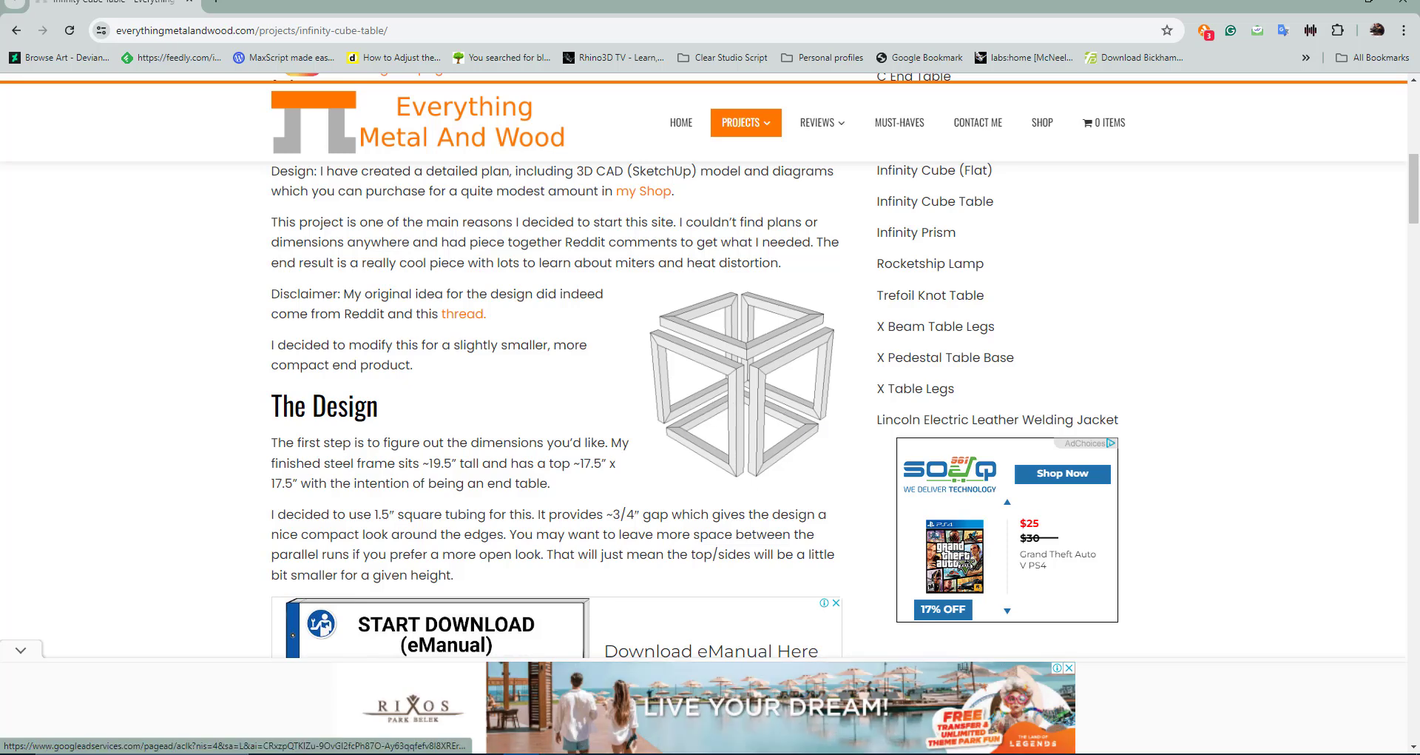
# Switch to 3ds Max and create a box about 44.7 cm long, 41.8 cm wide and 49.2 cm high near the grid centre.
pyautogui.click(570, 753)
pyautogui.click(1183, 215)
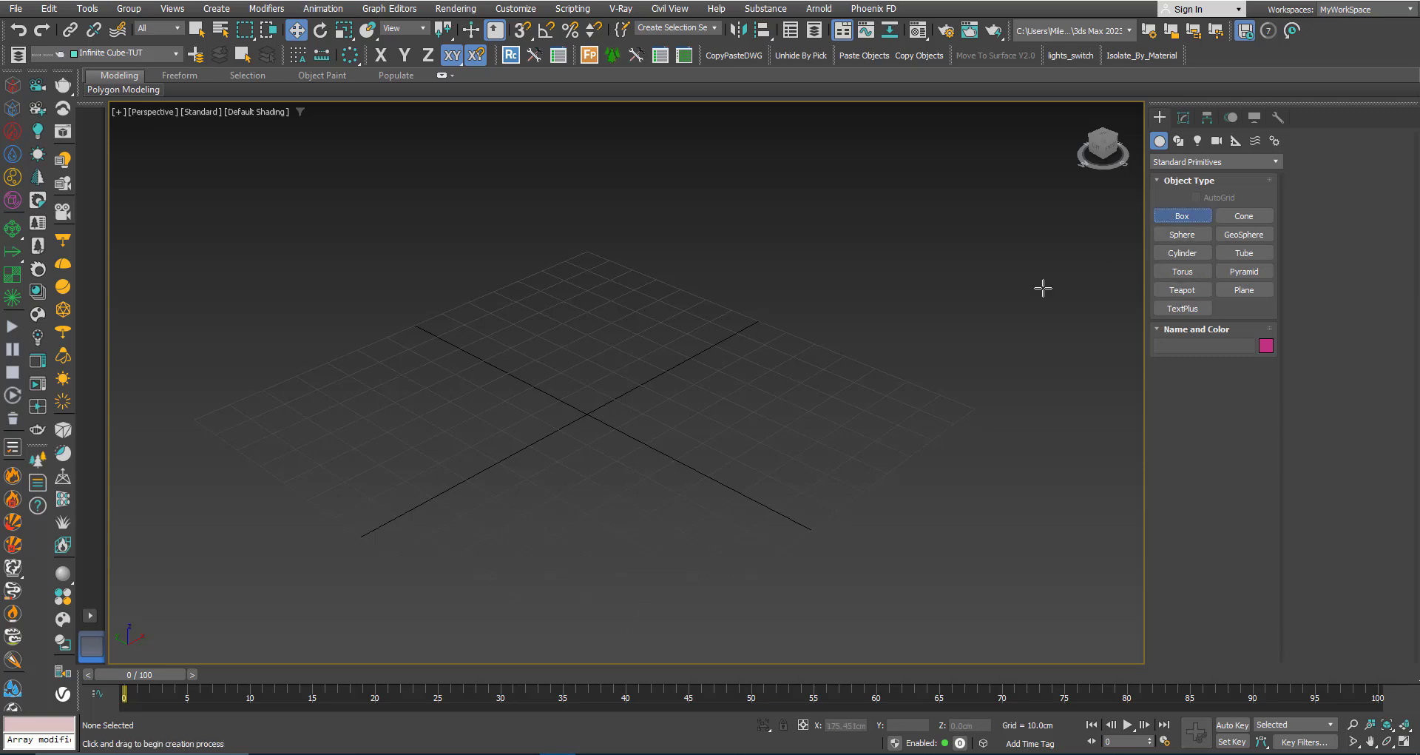
pyautogui.moveTo(612, 372); pyautogui.dragTo(623, 516)
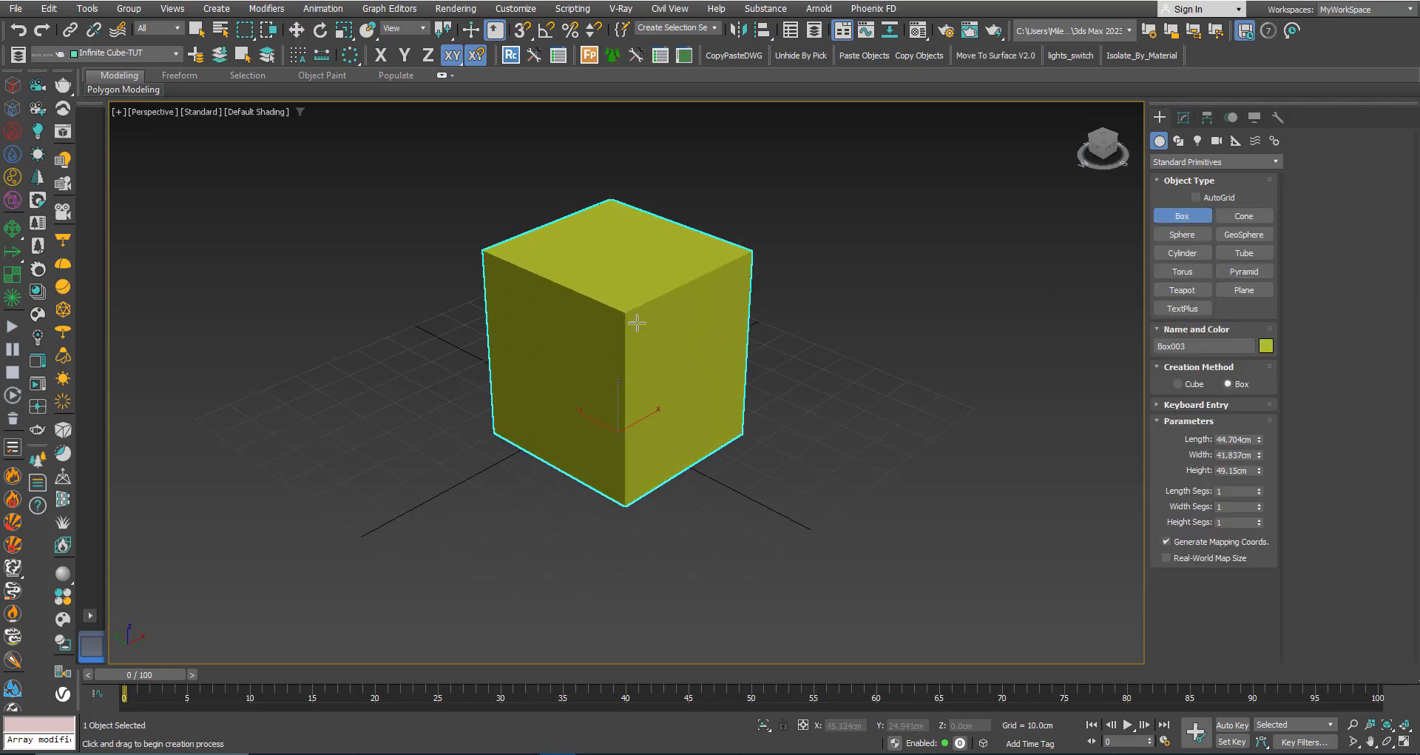
pyautogui.click(634, 317)
pyautogui.rightClick(780, 393)
# Set the box's length, width and height to 50 cm each.
pyautogui.click(1183, 117)
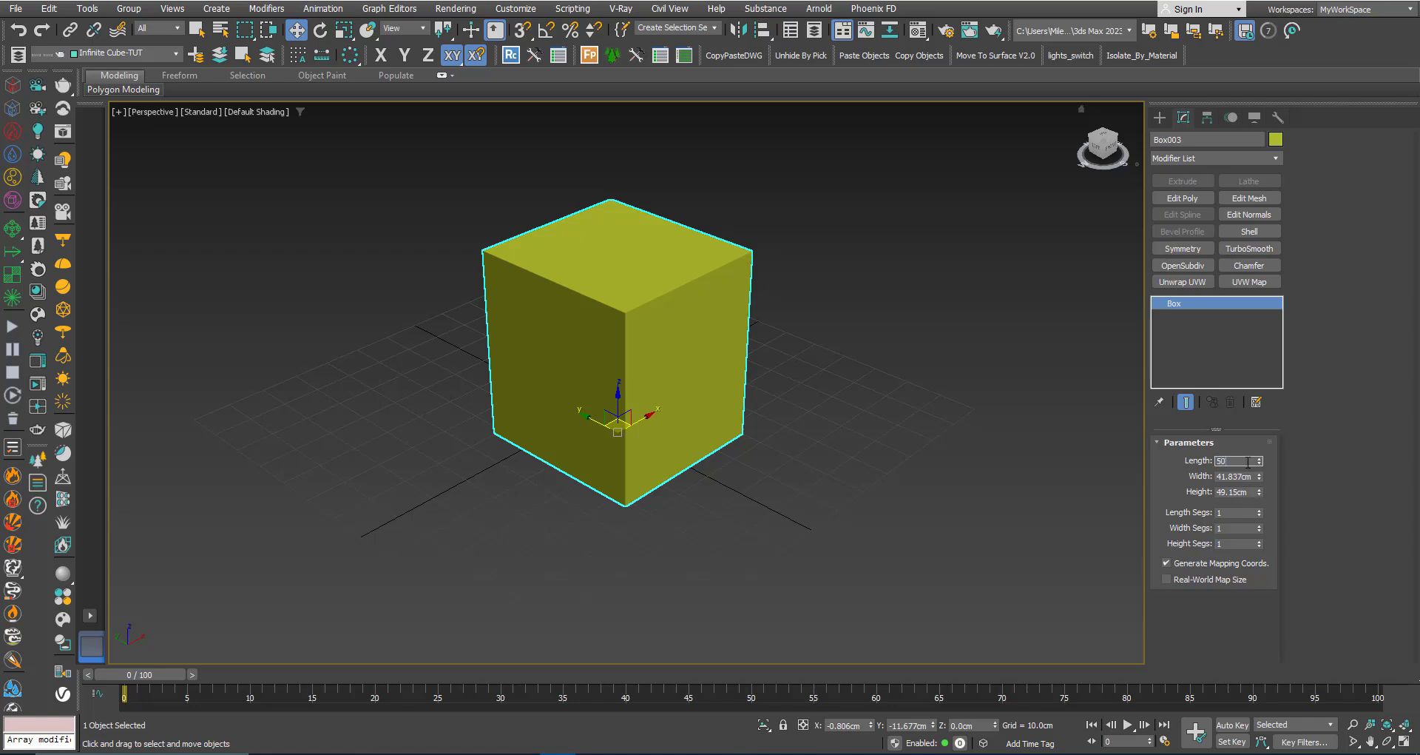
pyautogui.press('Tab')
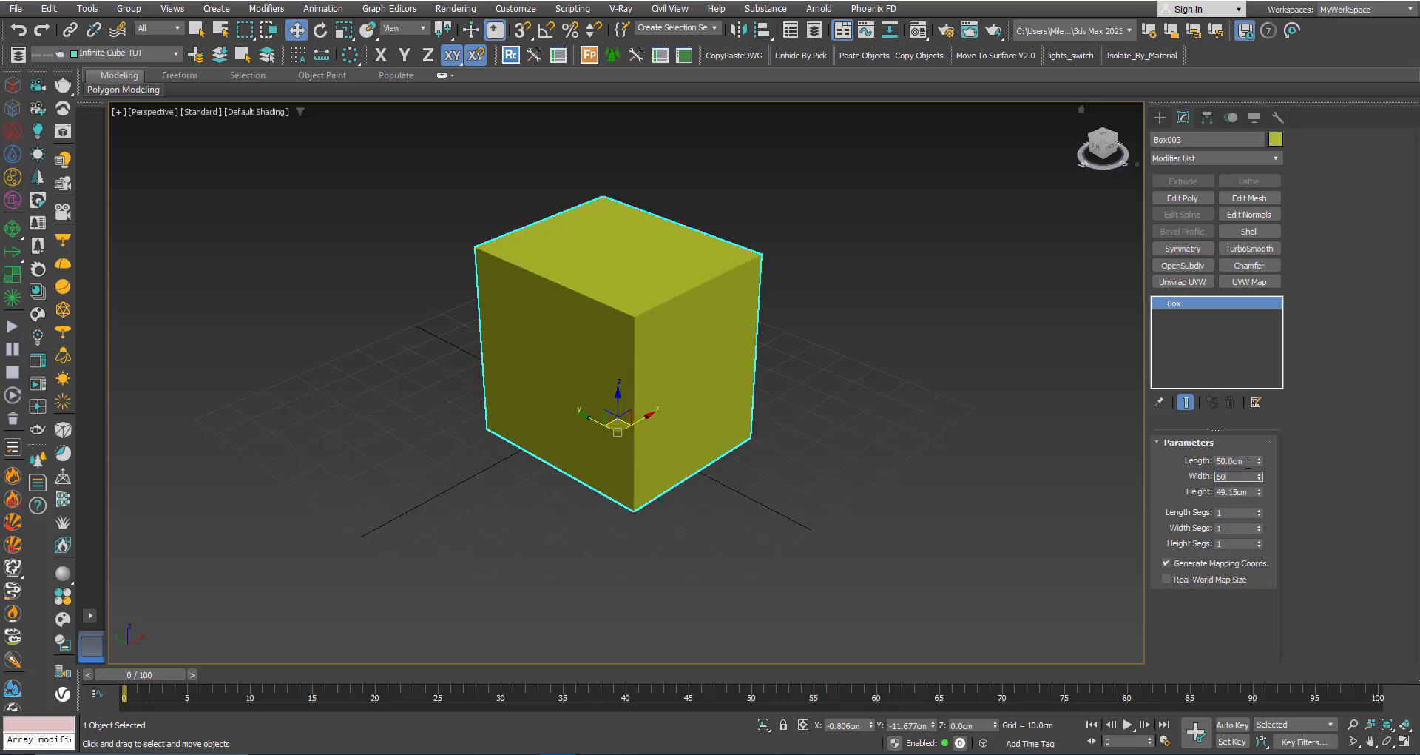
pyautogui.write('50')
pyautogui.press('Tab')
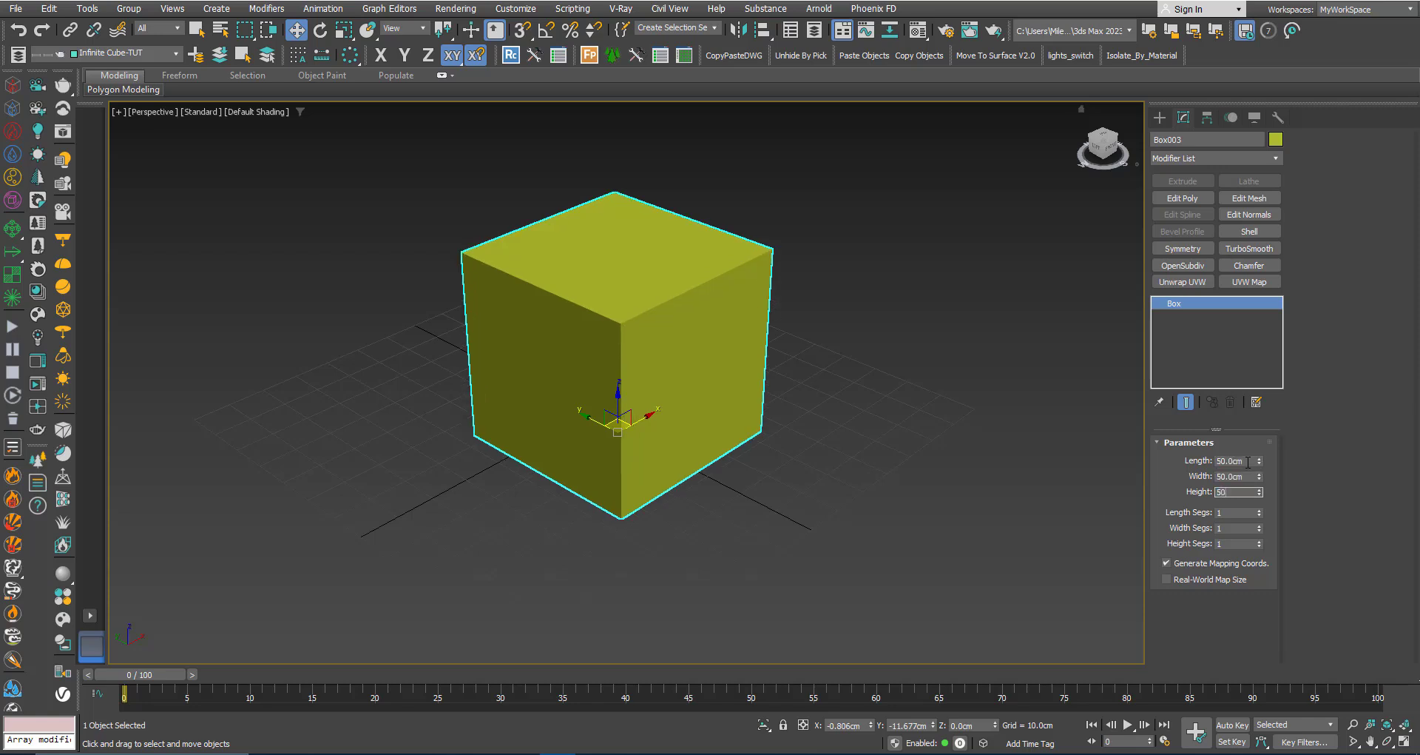
pyautogui.write('50')
pyautogui.press('Return')
# Centre the cube on the world origin by setting its X and Y position to 0 cm.
pyautogui.scroll(-2, 643, 475)
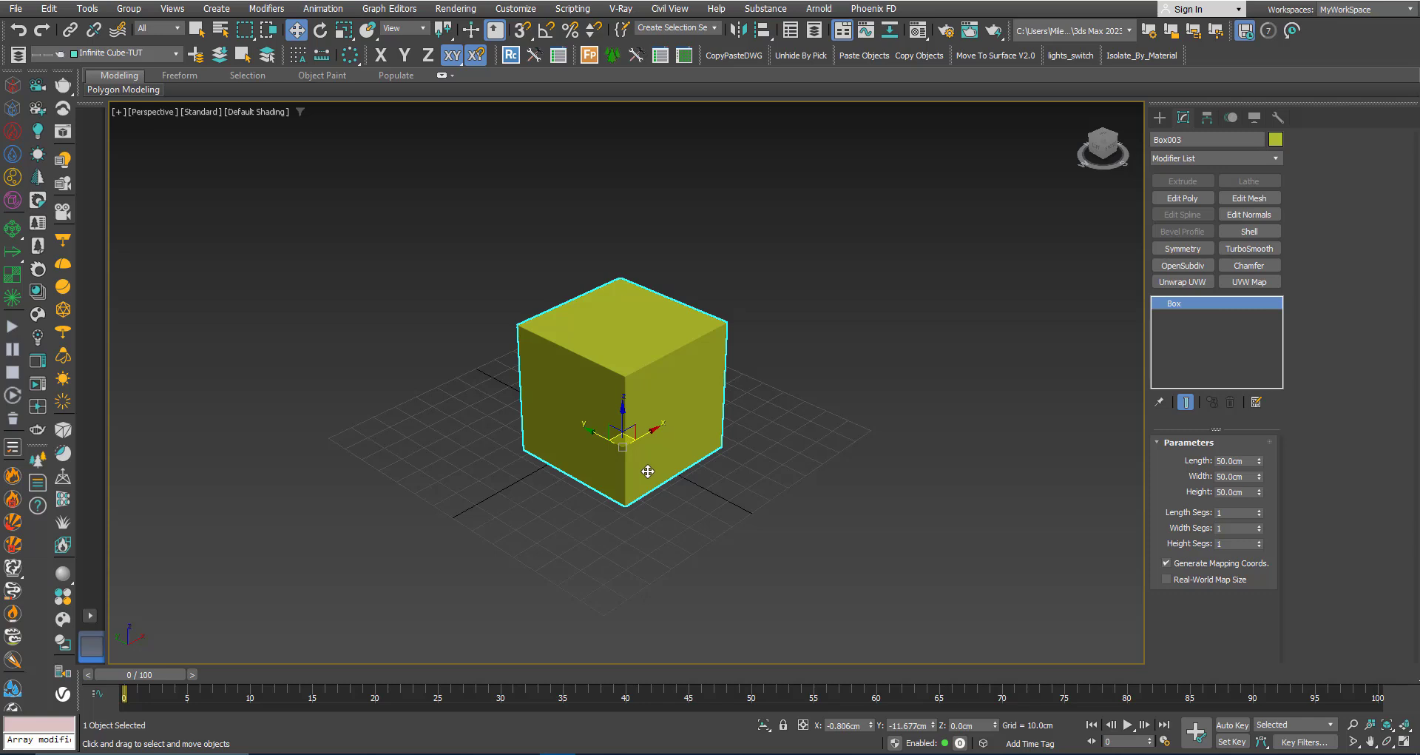
pyautogui.scroll(1, 648, 471)
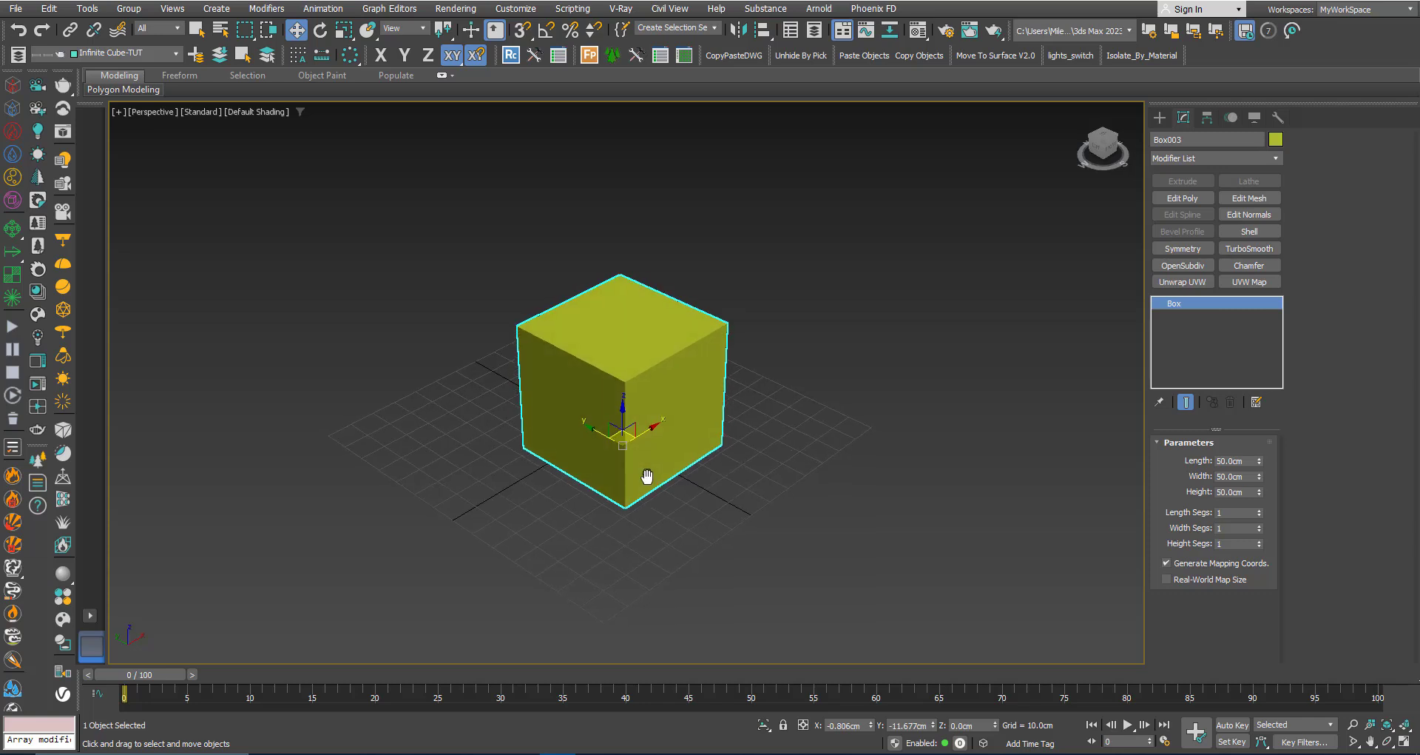
pyautogui.rightClick(872, 726)
pyautogui.rightClick(933, 727)
pyautogui.scroll(3, 644, 514)
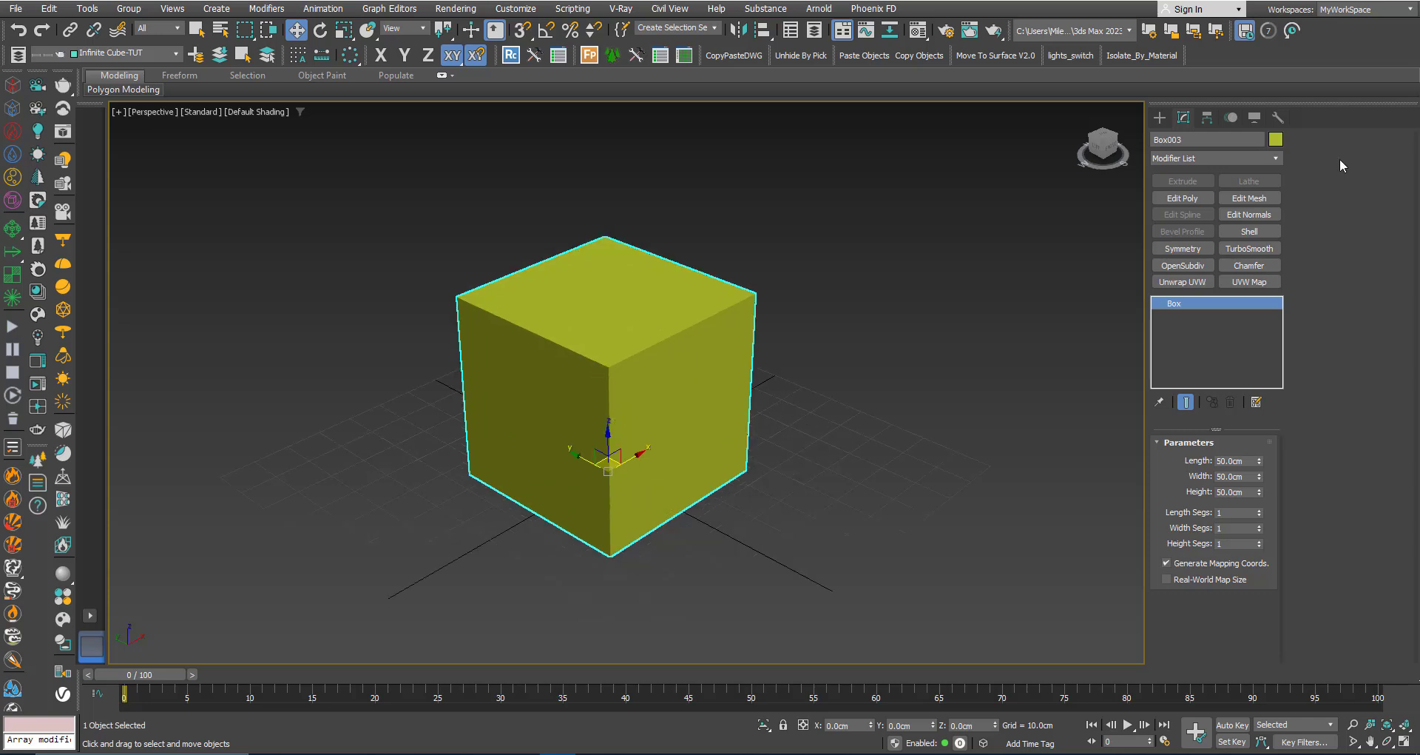
# Change the cube's object colour to the custom dark grey.
pyautogui.click(1276, 139)
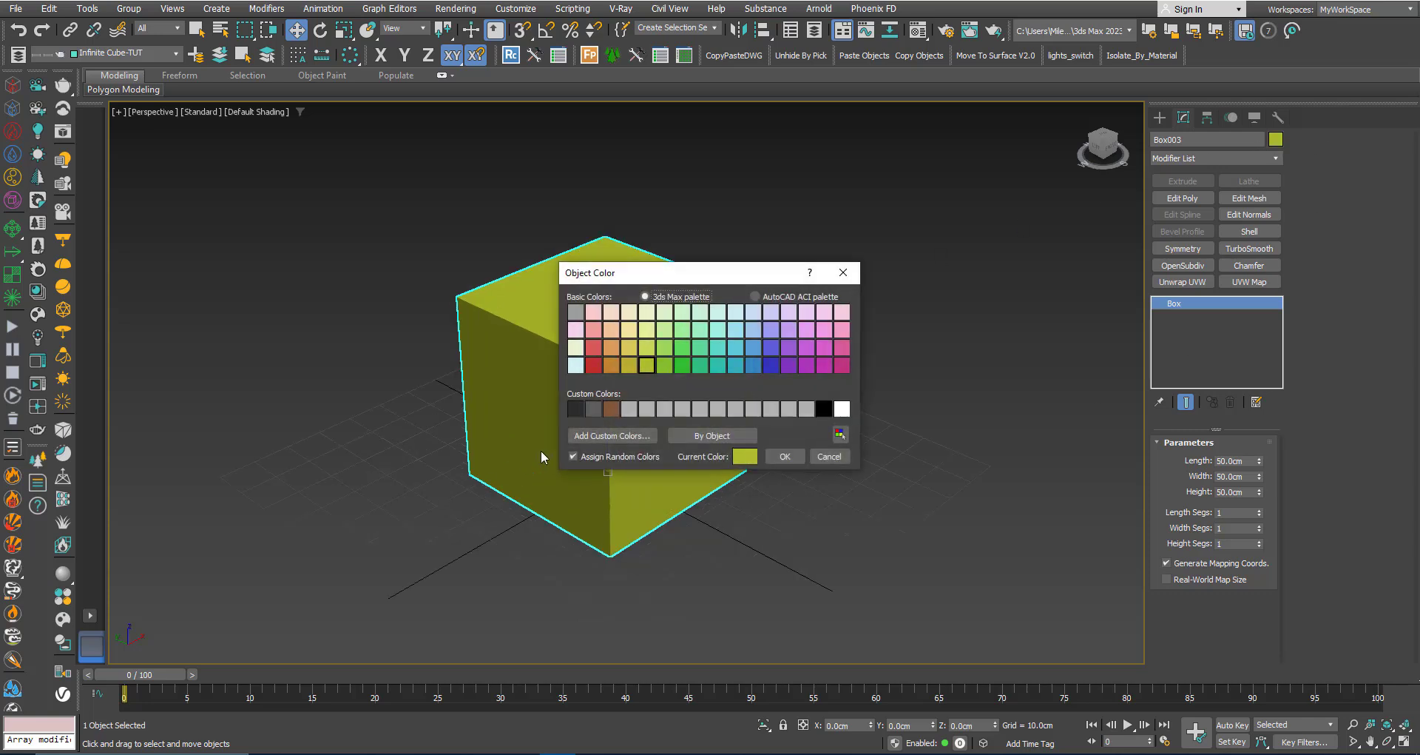
pyautogui.click(586, 410)
pyautogui.click(788, 459)
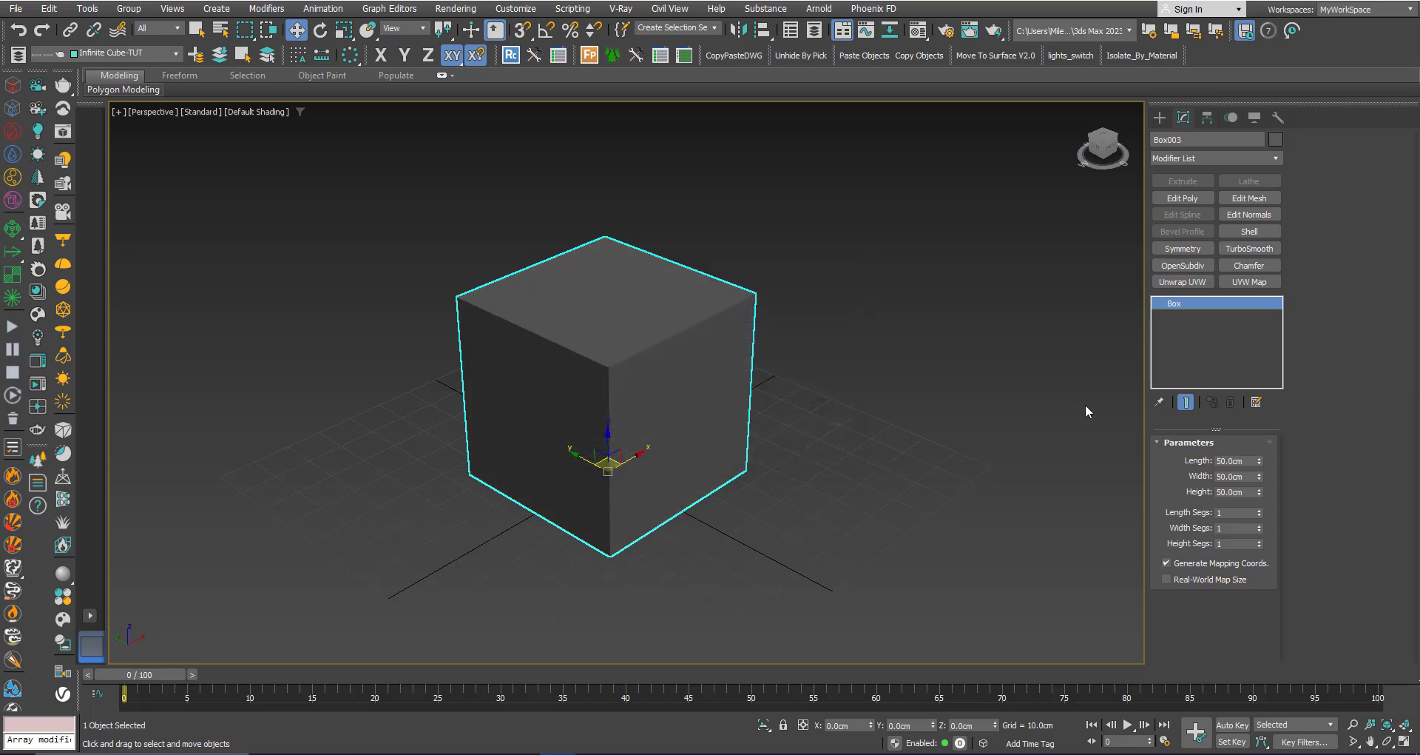
# Add an Edit Poly modifier to the cube and select the three edges meeting at its front upper corner.
pyautogui.click(1197, 199)
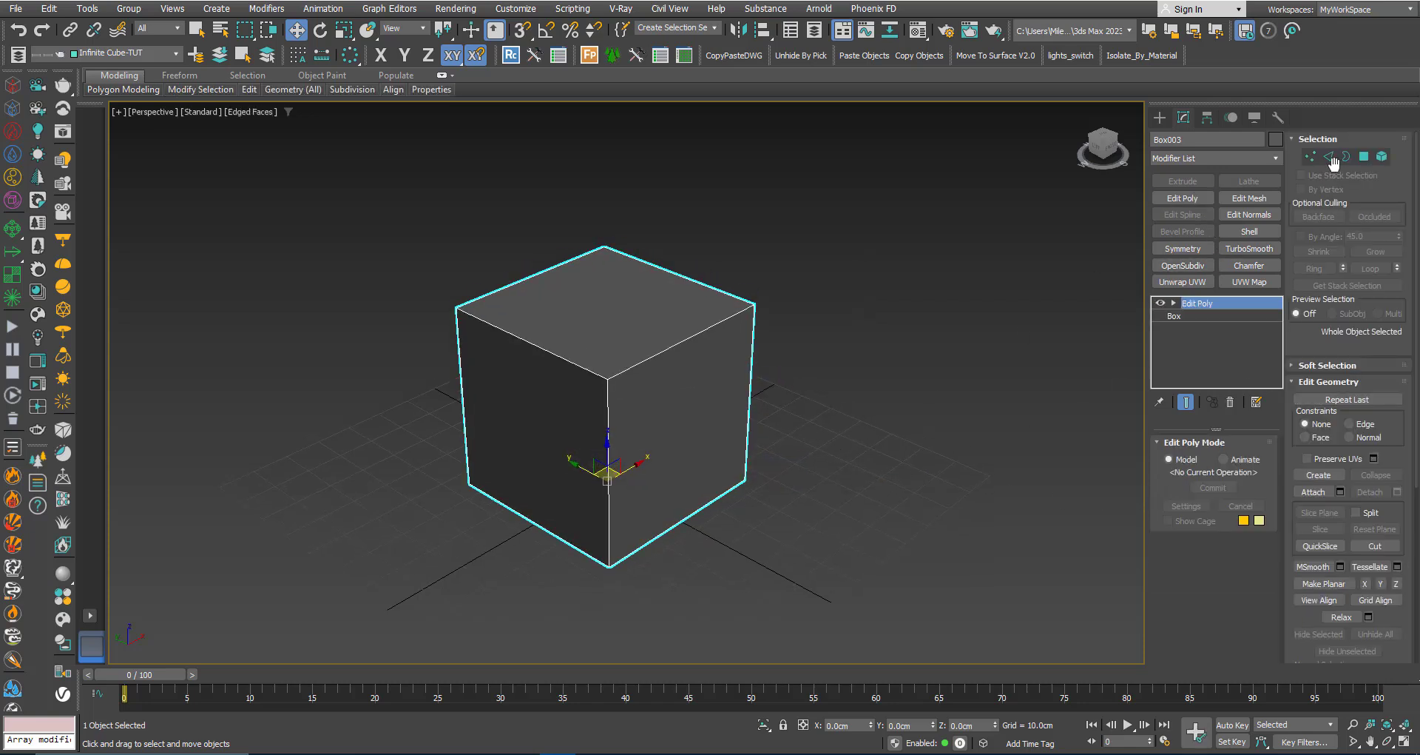
pyautogui.click(1329, 157)
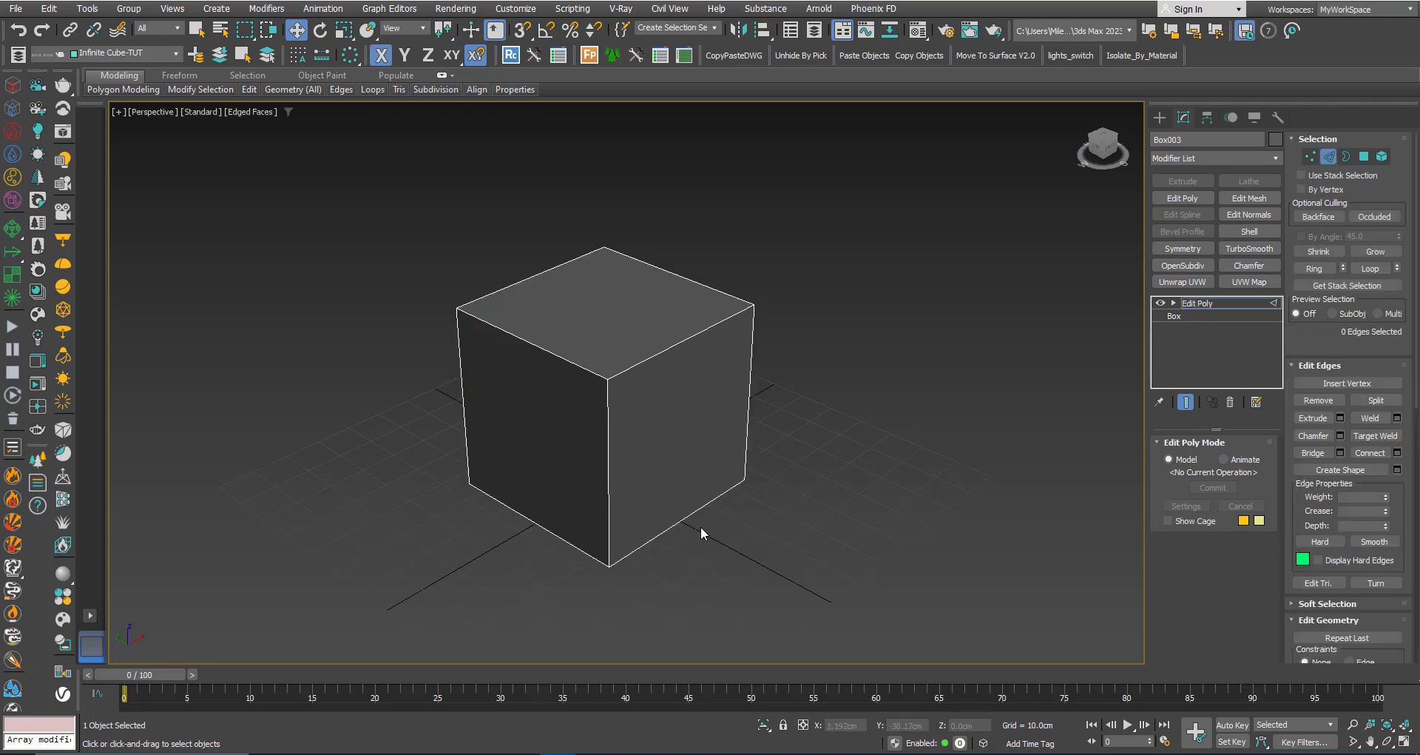
pyautogui.moveTo(700, 526); pyautogui.dragTo(749, 516, button='middle')
pyautogui.press('q')
pyautogui.click(661, 458)
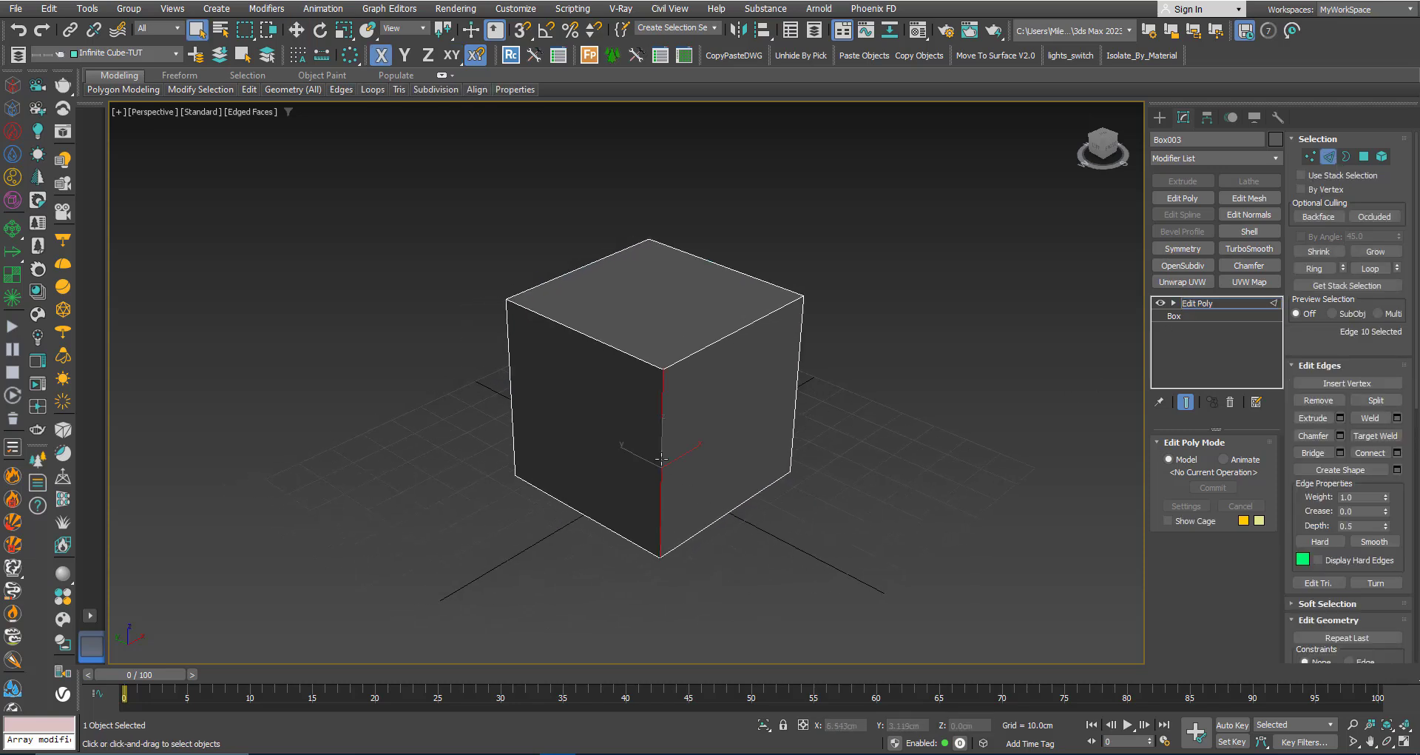
pyautogui.keyDown('ctrl'); pyautogui.click(636, 360); pyautogui.keyUp('ctrl')
pyautogui.keyDown('ctrl'); pyautogui.click(684, 358); pyautogui.keyUp('ctrl')
# Add the three edges meeting at the diagonally opposite lower corner of the cube to the edge selection.
pyautogui.keyDown('alt'); pyautogui.moveTo(634, 390); pyautogui.dragTo(584, 469, button='middle'); pyautogui.keyUp('alt')
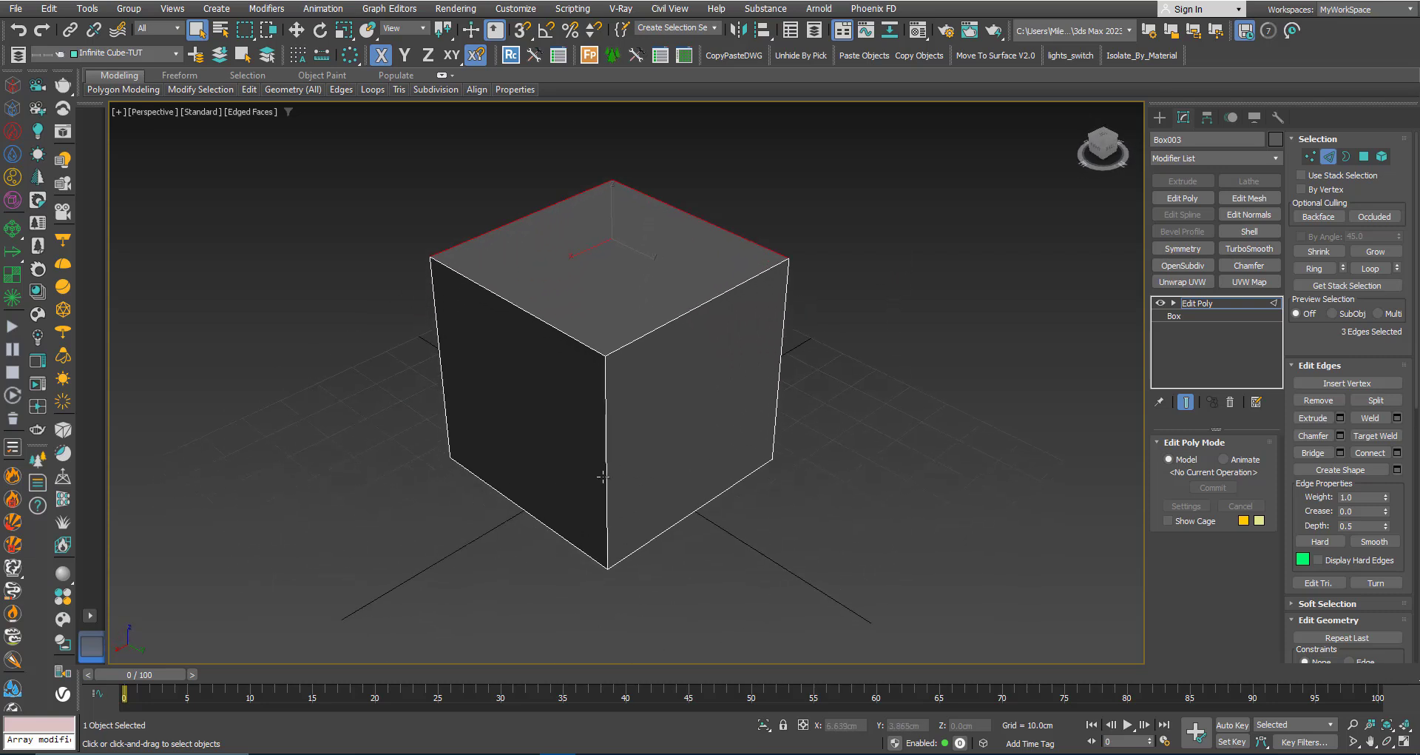
pyautogui.keyDown('ctrl'); pyautogui.click(605, 475); pyautogui.keyUp('ctrl')
pyautogui.keyDown('ctrl'); pyautogui.click(648, 540); pyautogui.keyUp('ctrl')
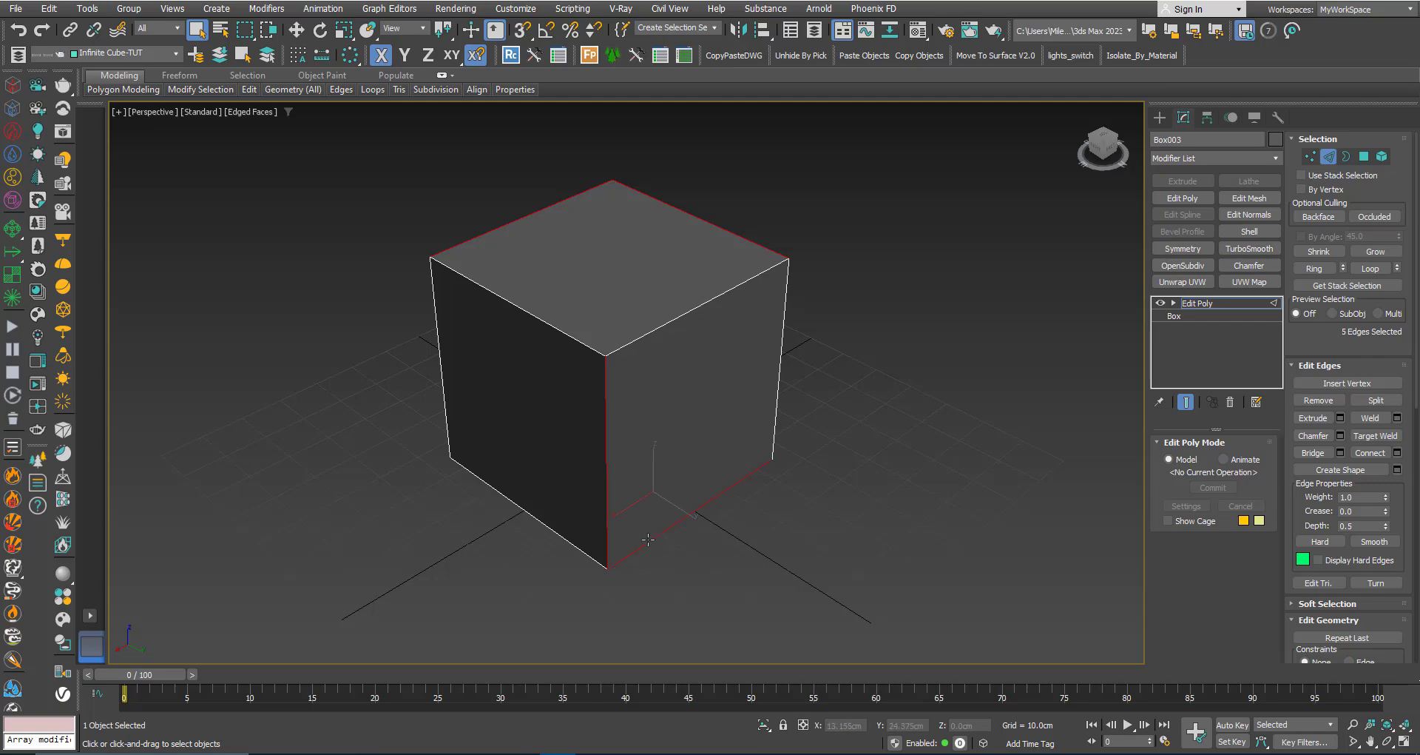
pyautogui.keyDown('ctrl'); pyautogui.click(572, 549); pyautogui.keyUp('ctrl')
pyautogui.keyDown('alt'); pyautogui.moveTo(572, 550); pyautogui.dragTo(469, 418, button='middle'); pyautogui.keyUp('alt')
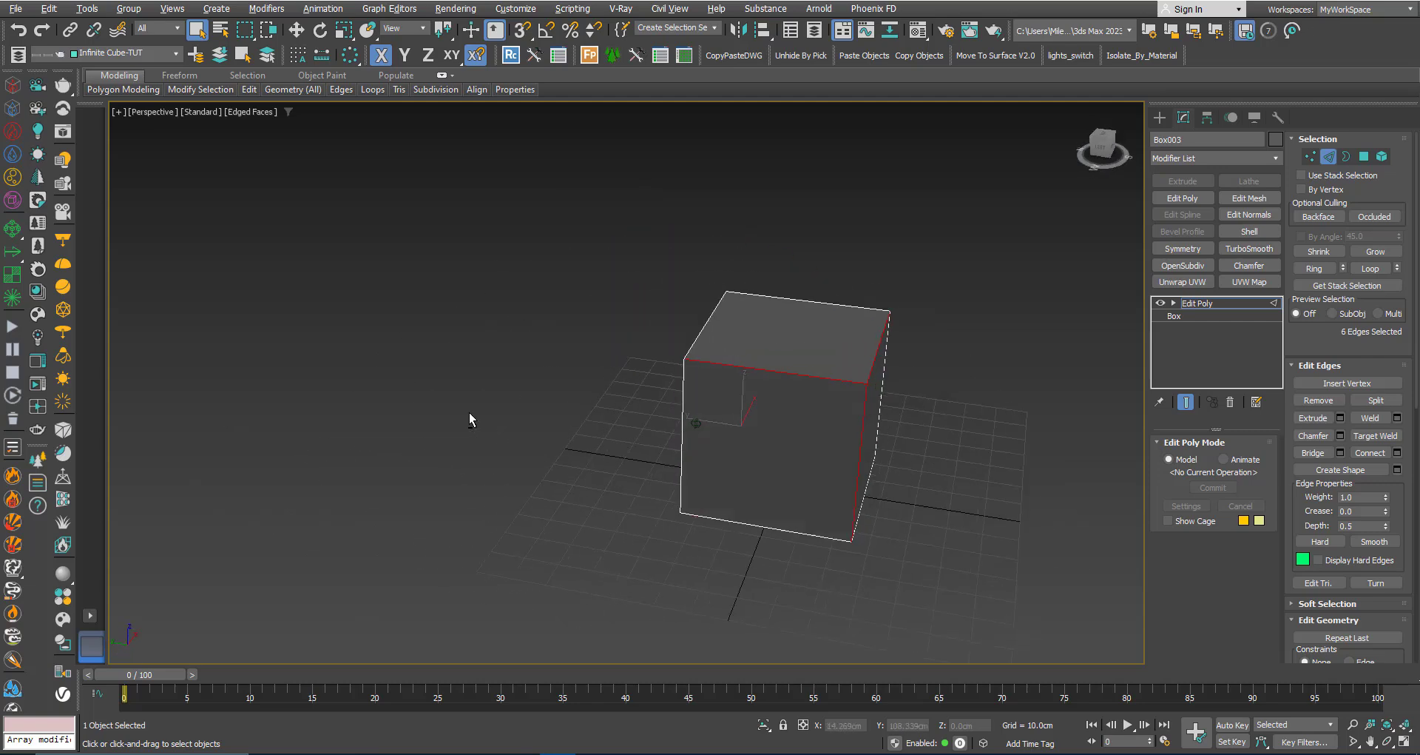
pyautogui.keyDown('alt'); pyautogui.moveTo(814, 478); pyautogui.dragTo(647, 464, button='middle'); pyautogui.keyUp('alt')
pyautogui.press('F3')
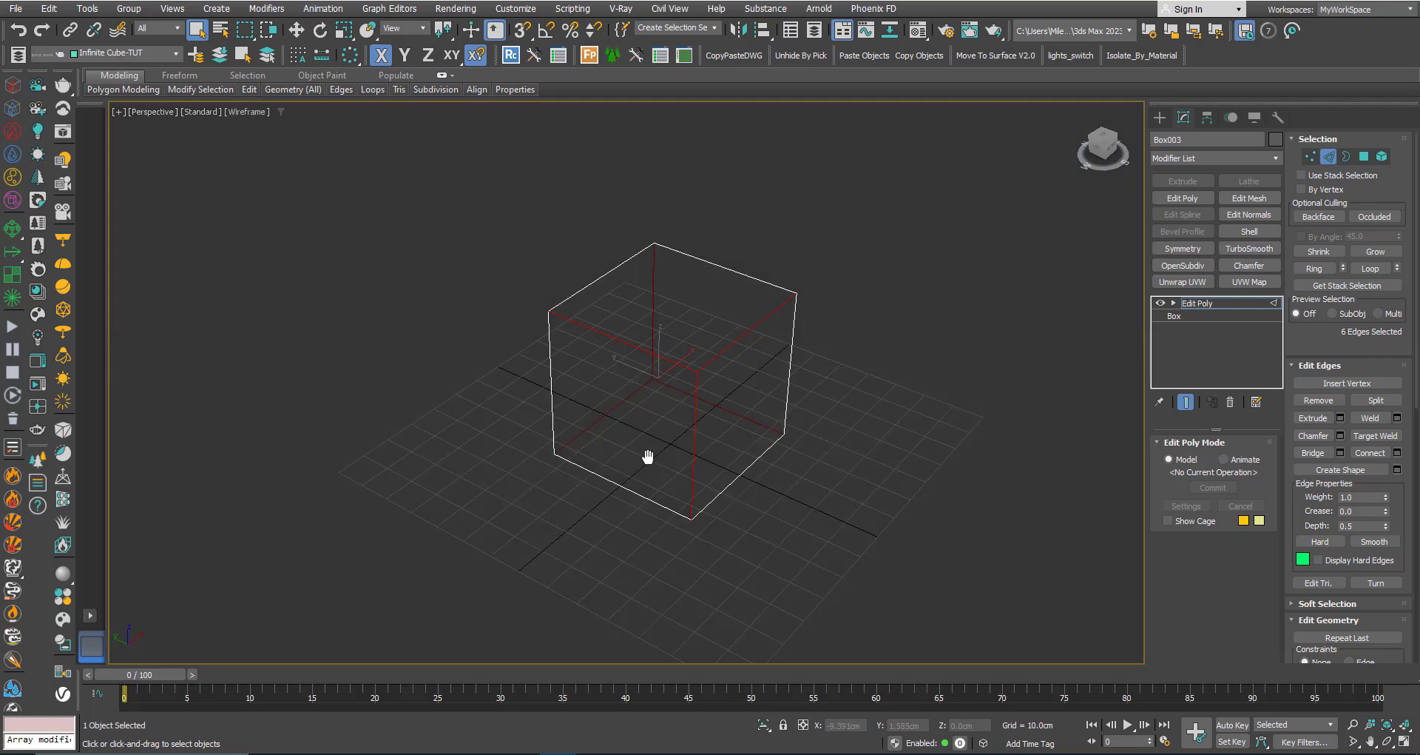
pyautogui.press('F3')
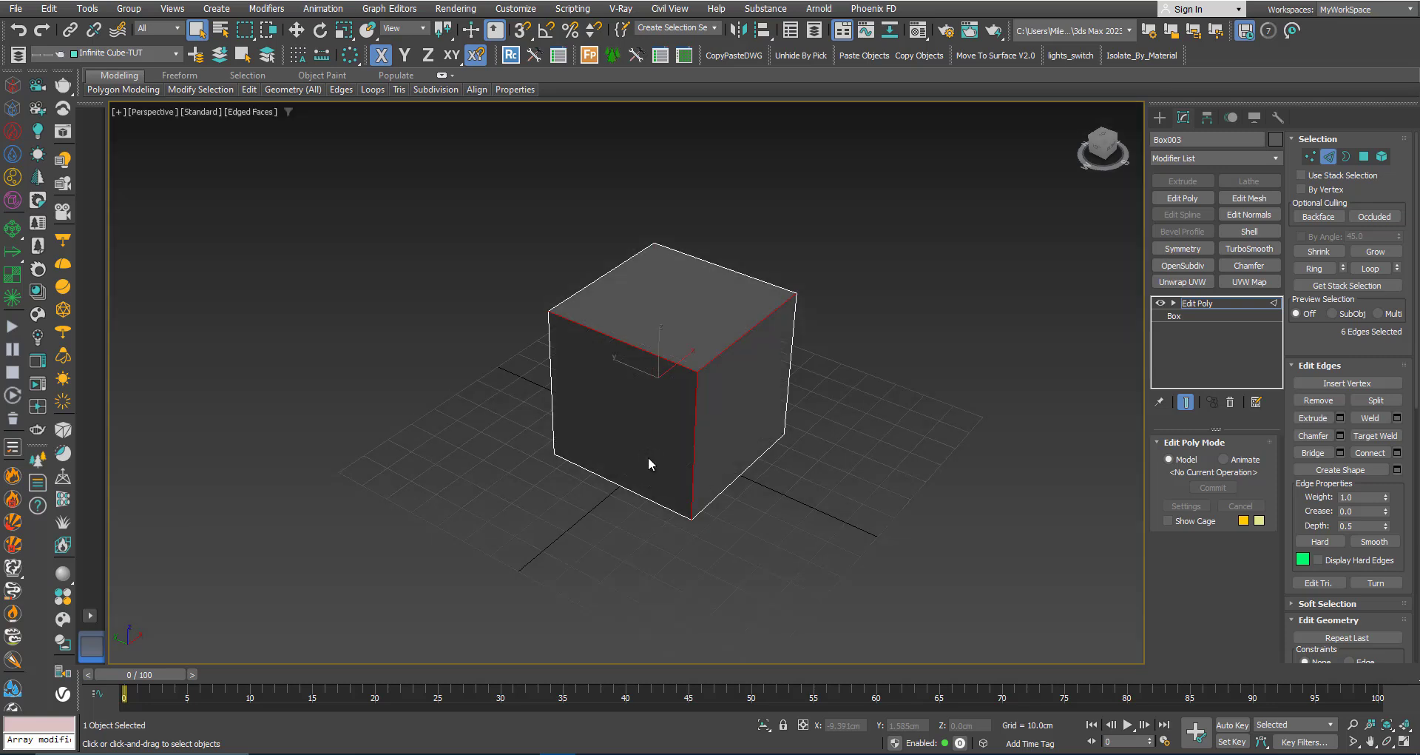
pyautogui.keyDown('alt'); pyautogui.moveTo(649, 464); pyautogui.dragTo(636, 458, button='middle'); pyautogui.keyUp('alt')
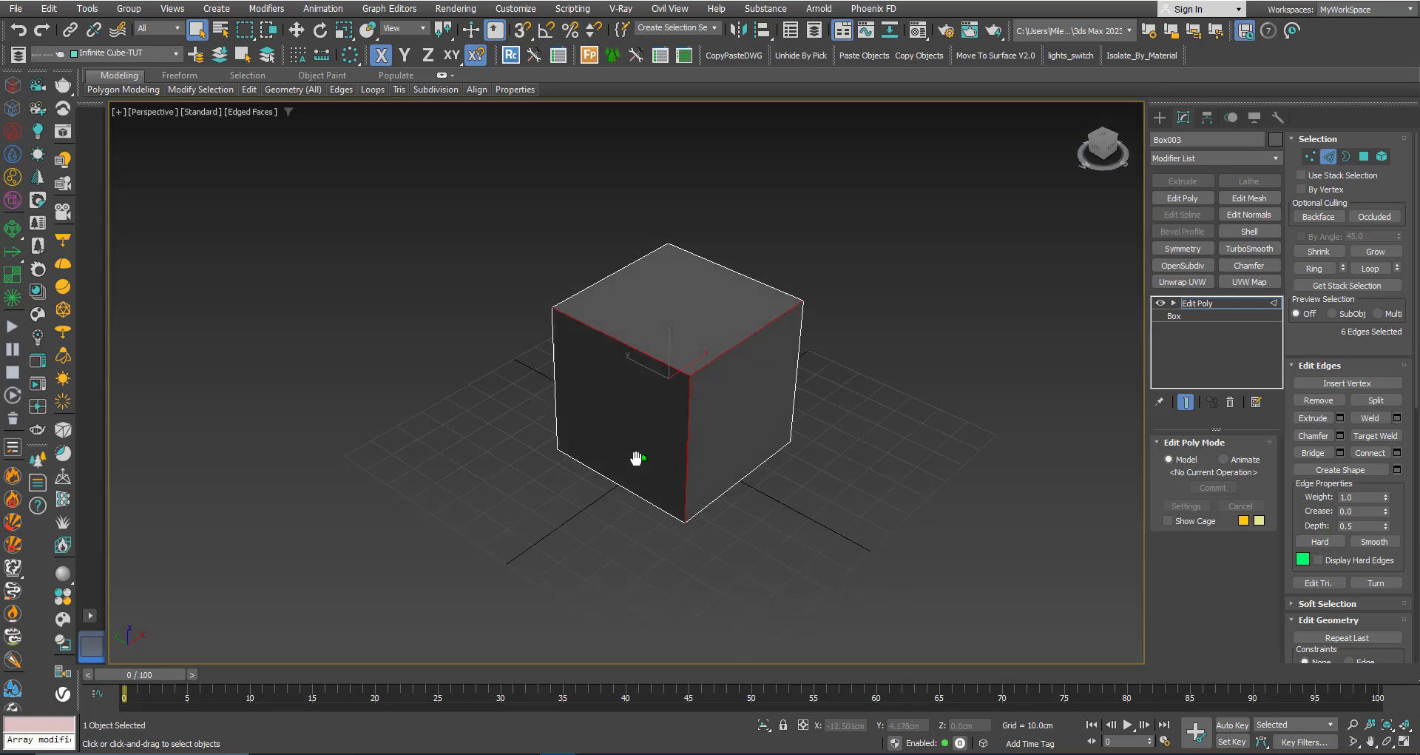
# Chamfer the six selected edges by 5.57 cm with 0 segments.
pyautogui.click(1340, 435)
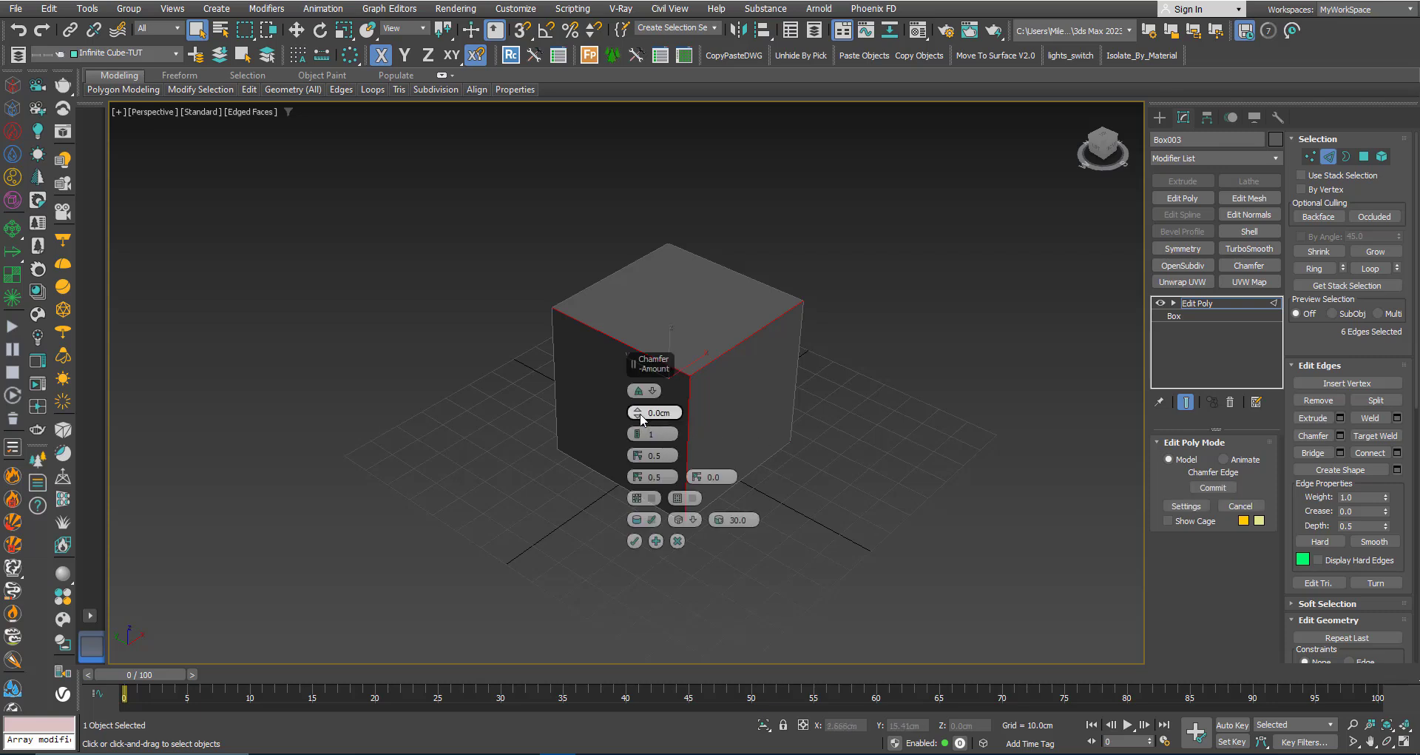
pyautogui.moveTo(638, 412); pyautogui.dragTo(633, 377)
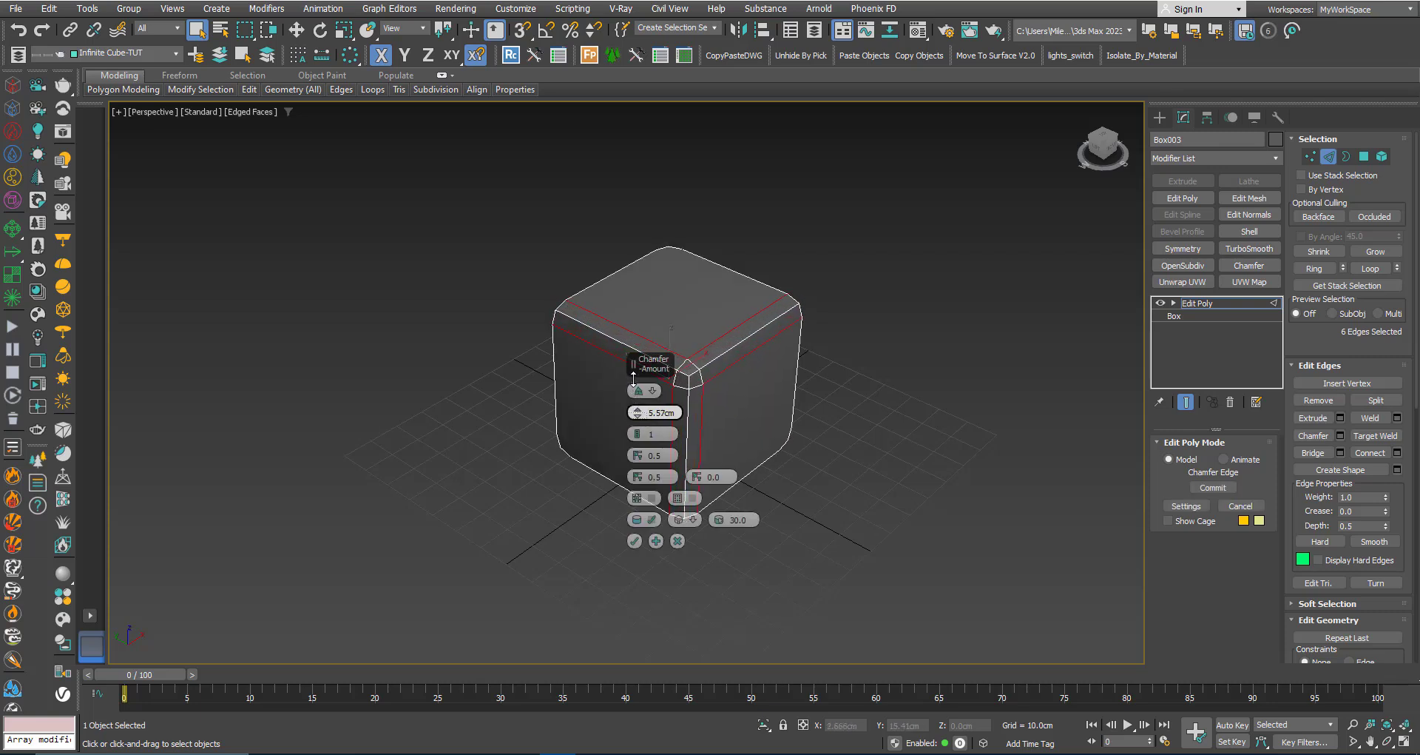
pyautogui.keyDown('alt'); pyautogui.moveTo(633, 376); pyautogui.dragTo(406, 378, button='middle'); pyautogui.keyUp('alt')
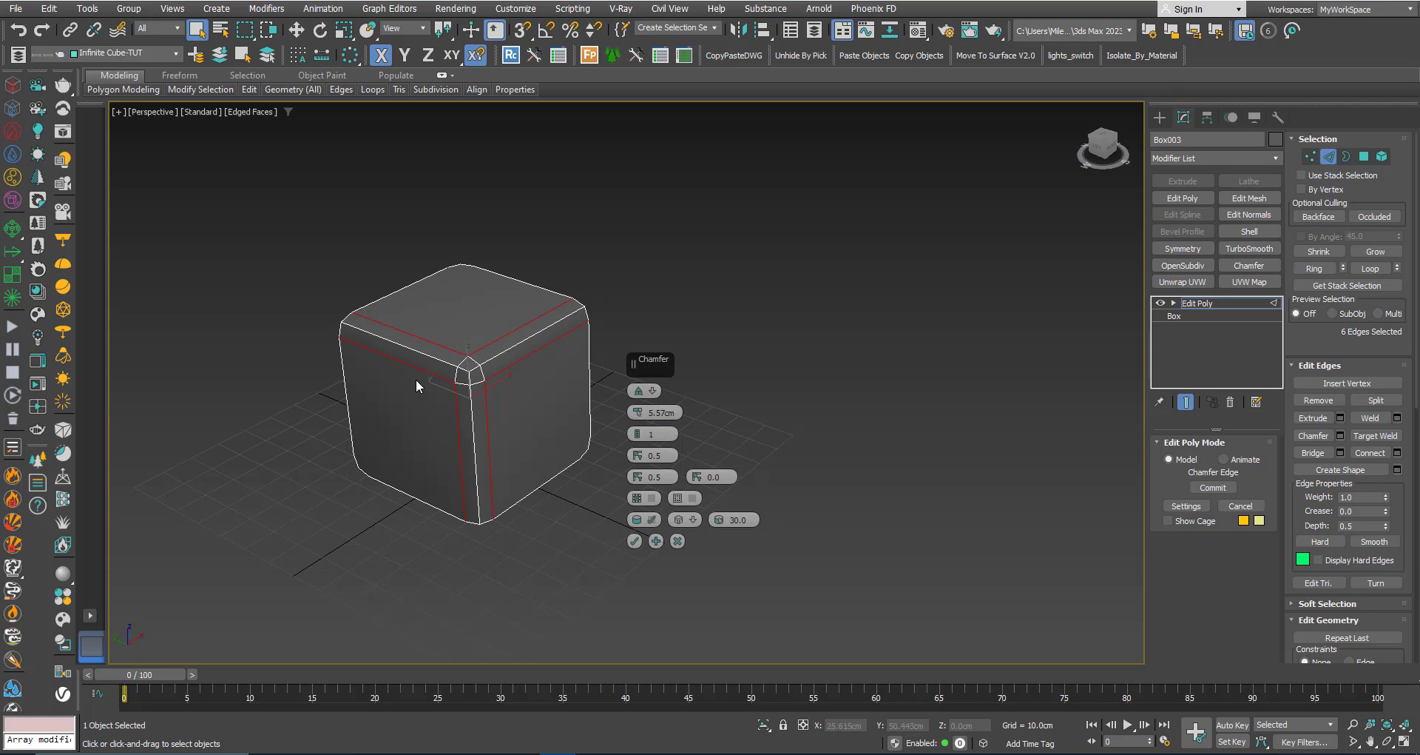
pyautogui.scroll(3, 416, 378)
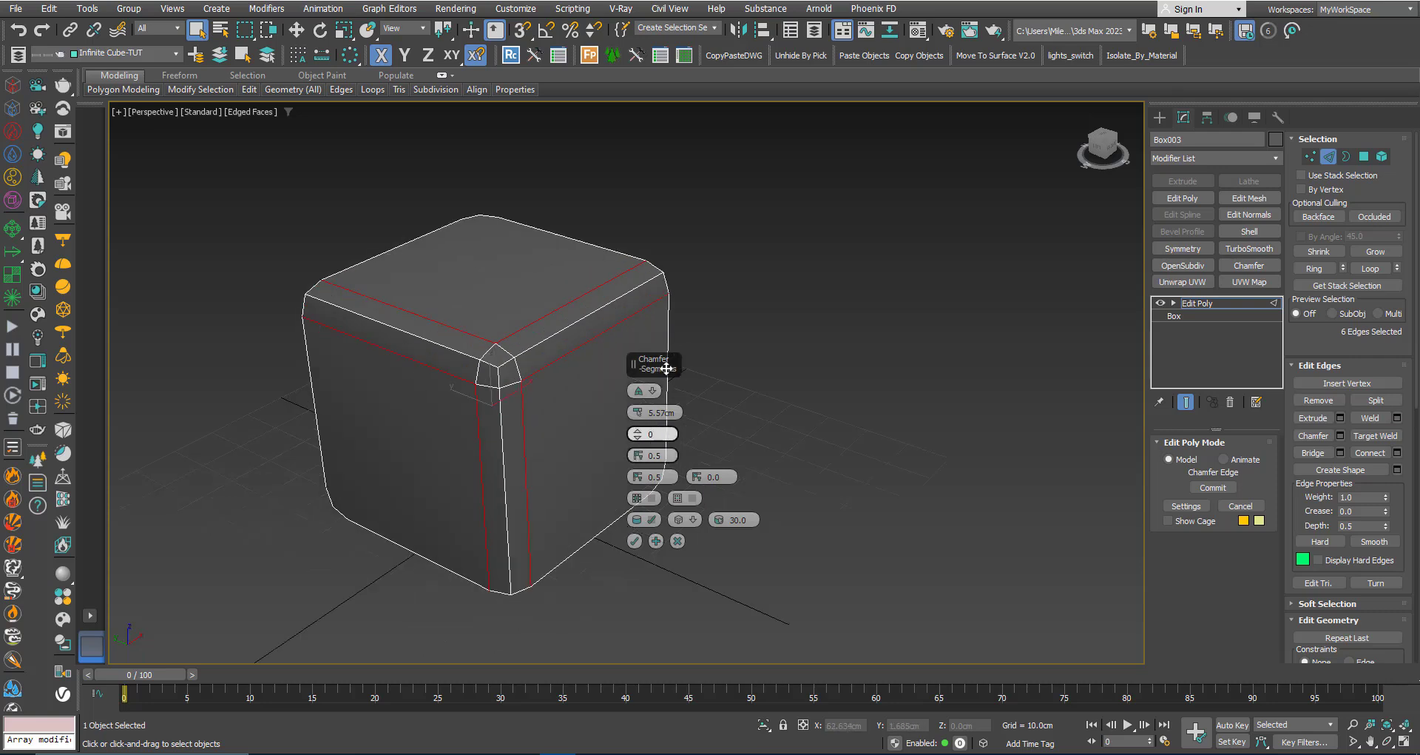
pyautogui.keyDown('alt'); pyautogui.moveTo(447, 417); pyautogui.dragTo(469, 405, button='middle'); pyautogui.keyUp('alt')
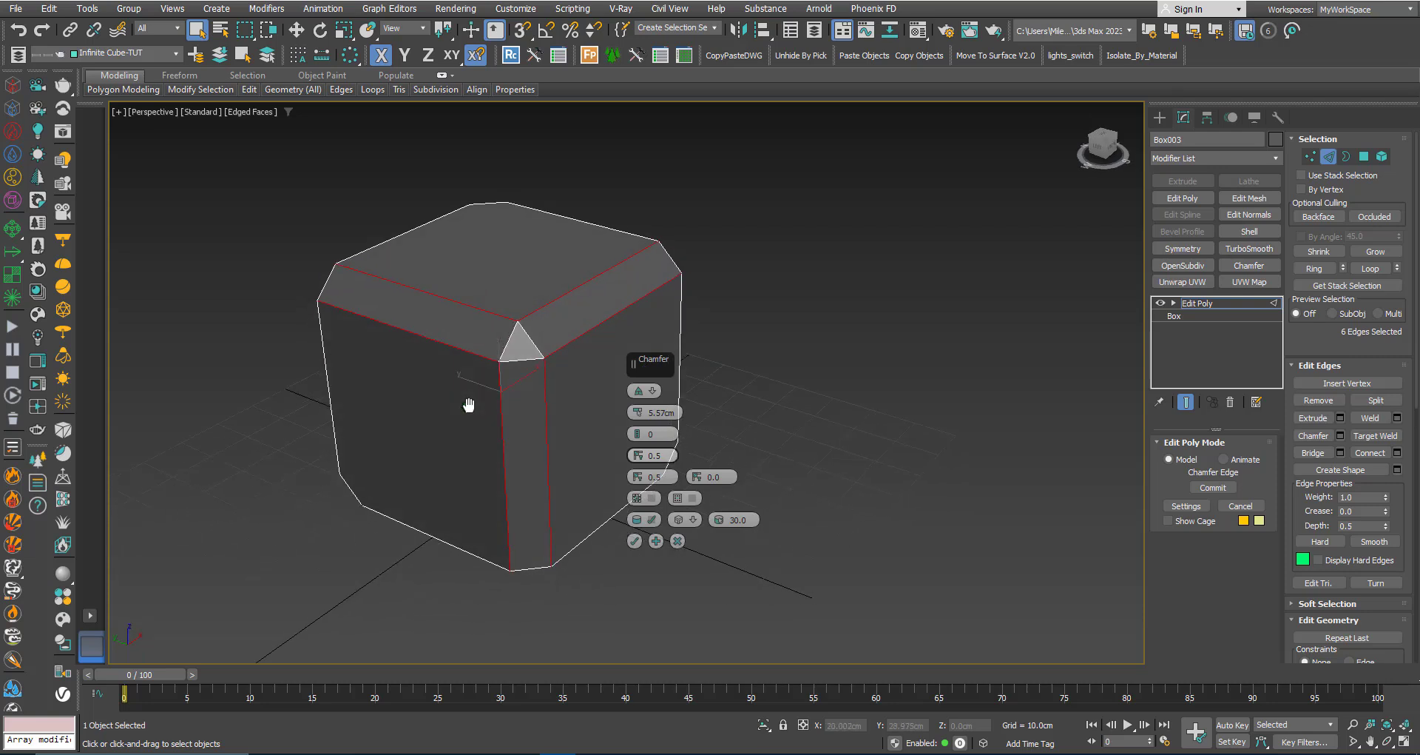
pyautogui.click(634, 541)
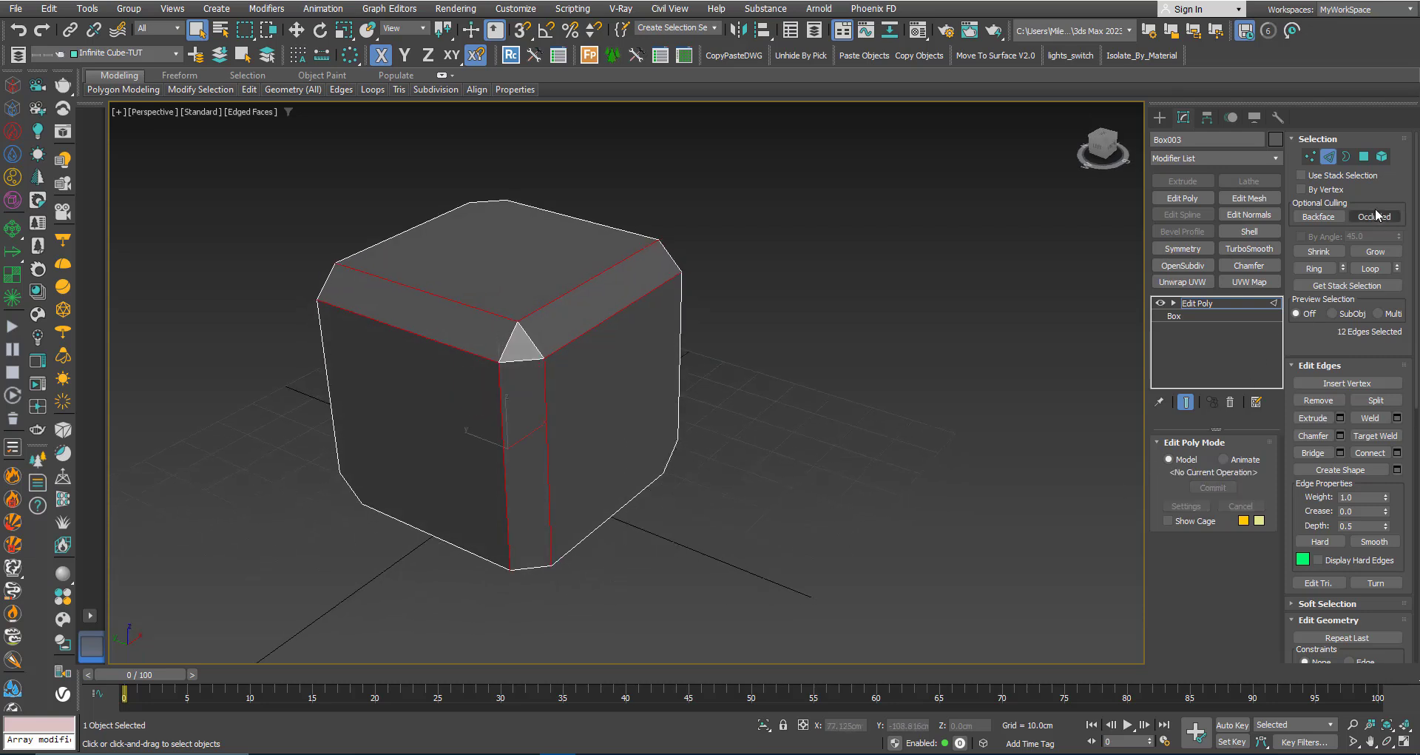
# Delete the three chamfer strips and the small corner triangle at both the upper corner and the opposite lower corner of the cube.
pyautogui.press('4')
pyautogui.moveTo(555, 491); pyautogui.dragTo(655, 490, button='middle')
pyautogui.click(588, 349)
pyautogui.keyDown('ctrl'); pyautogui.click(609, 352); pyautogui.keyUp('ctrl')
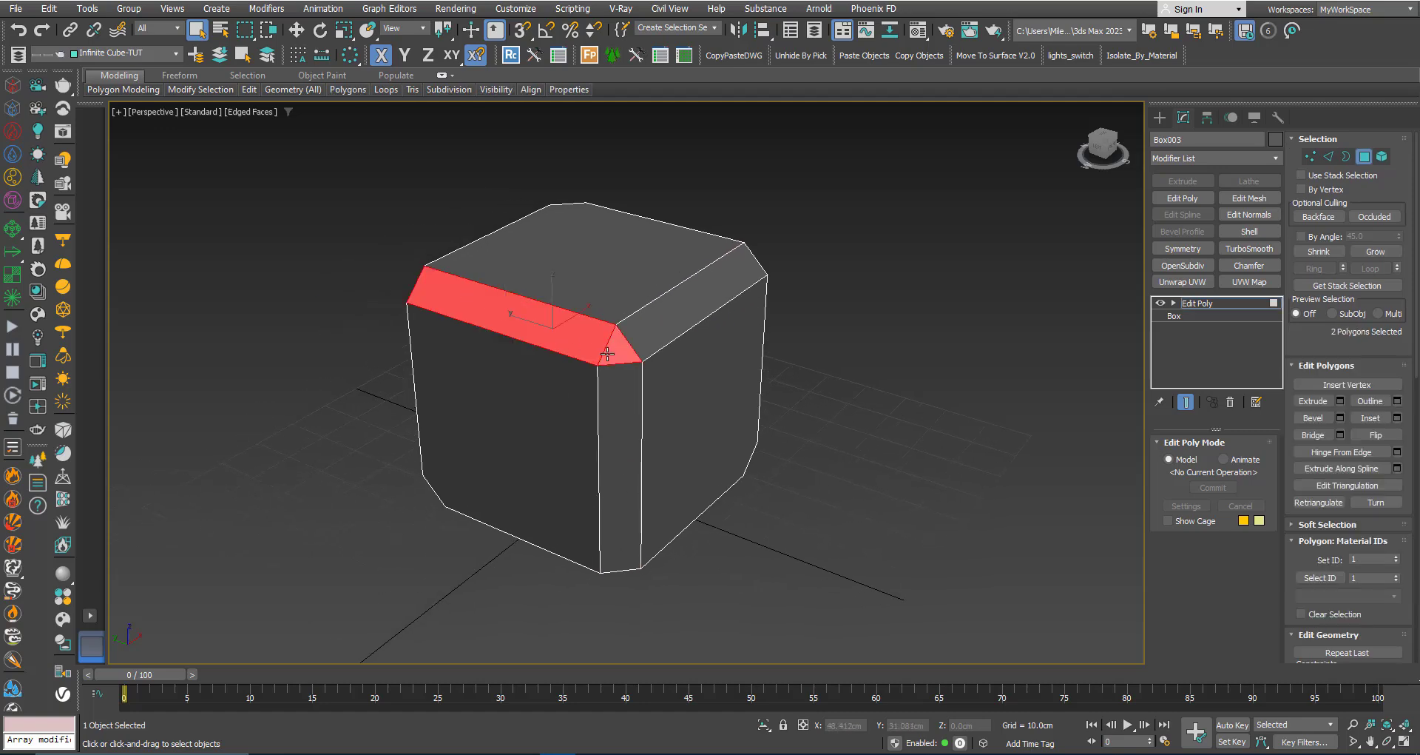
pyautogui.keyDown('ctrl'); pyautogui.click(660, 343); pyautogui.keyUp('ctrl')
pyautogui.keyDown('ctrl'); pyautogui.click(619, 439); pyautogui.keyUp('ctrl')
pyautogui.keyDown('alt'); pyautogui.moveTo(600, 518); pyautogui.dragTo(763, 441, button='middle'); pyautogui.keyUp('alt')
pyautogui.scroll(-2, 641, 455)
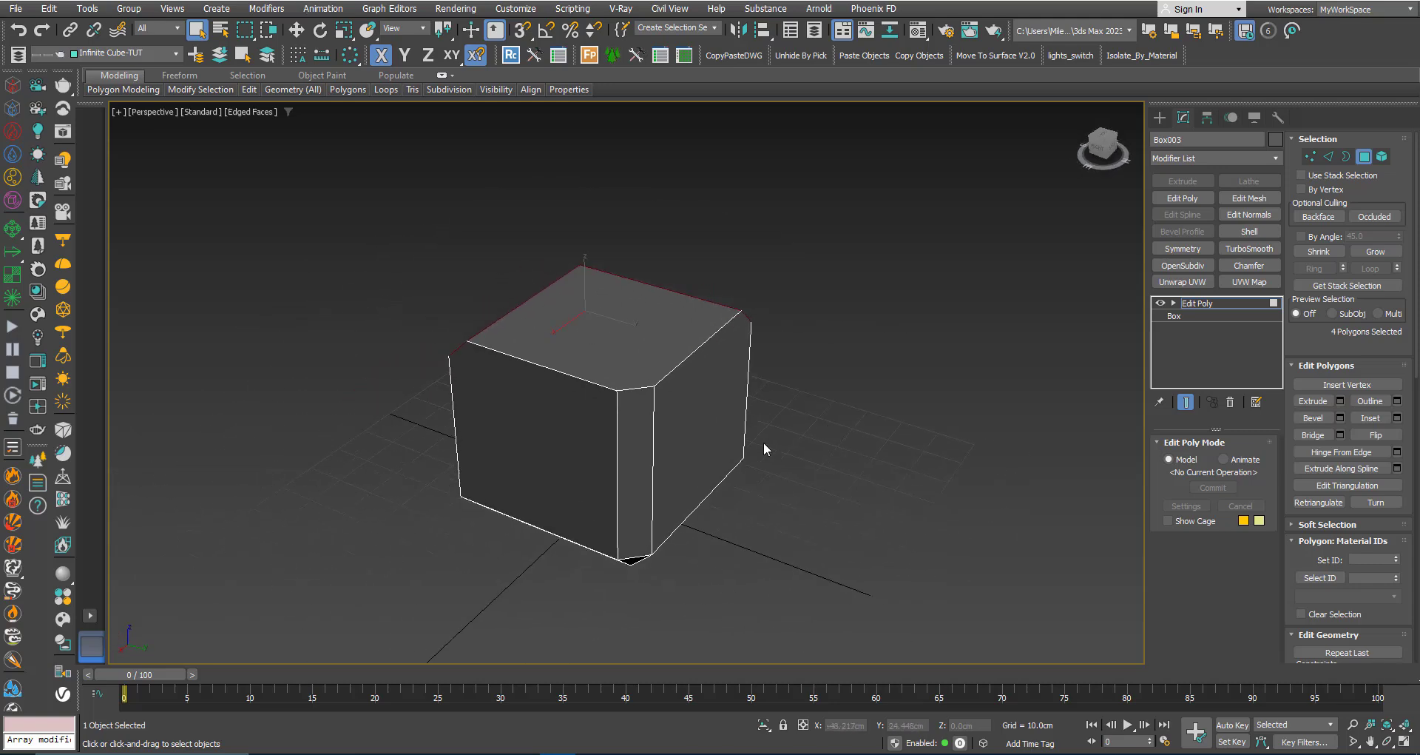
pyautogui.keyDown('ctrl'); pyautogui.click(642, 480); pyautogui.keyUp('ctrl')
pyautogui.keyDown('alt'); pyautogui.moveTo(631, 505); pyautogui.dragTo(631, 432, button='middle'); pyautogui.keyUp('alt')
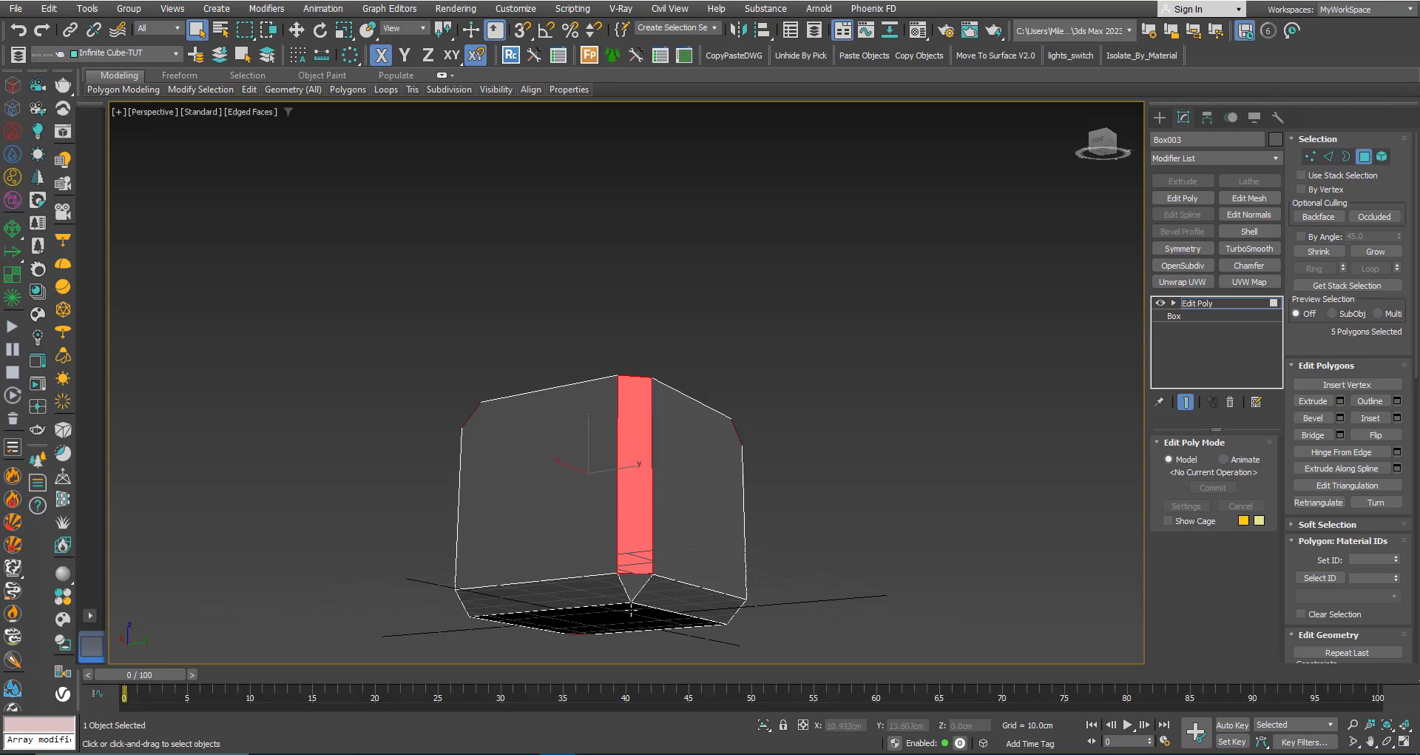
pyautogui.keyDown('ctrl'); pyautogui.click(634, 588); pyautogui.keyUp('ctrl')
pyautogui.keyDown('ctrl'); pyautogui.click(670, 593); pyautogui.keyUp('ctrl')
pyautogui.keyDown('ctrl'); pyautogui.click(576, 582); pyautogui.keyUp('ctrl')
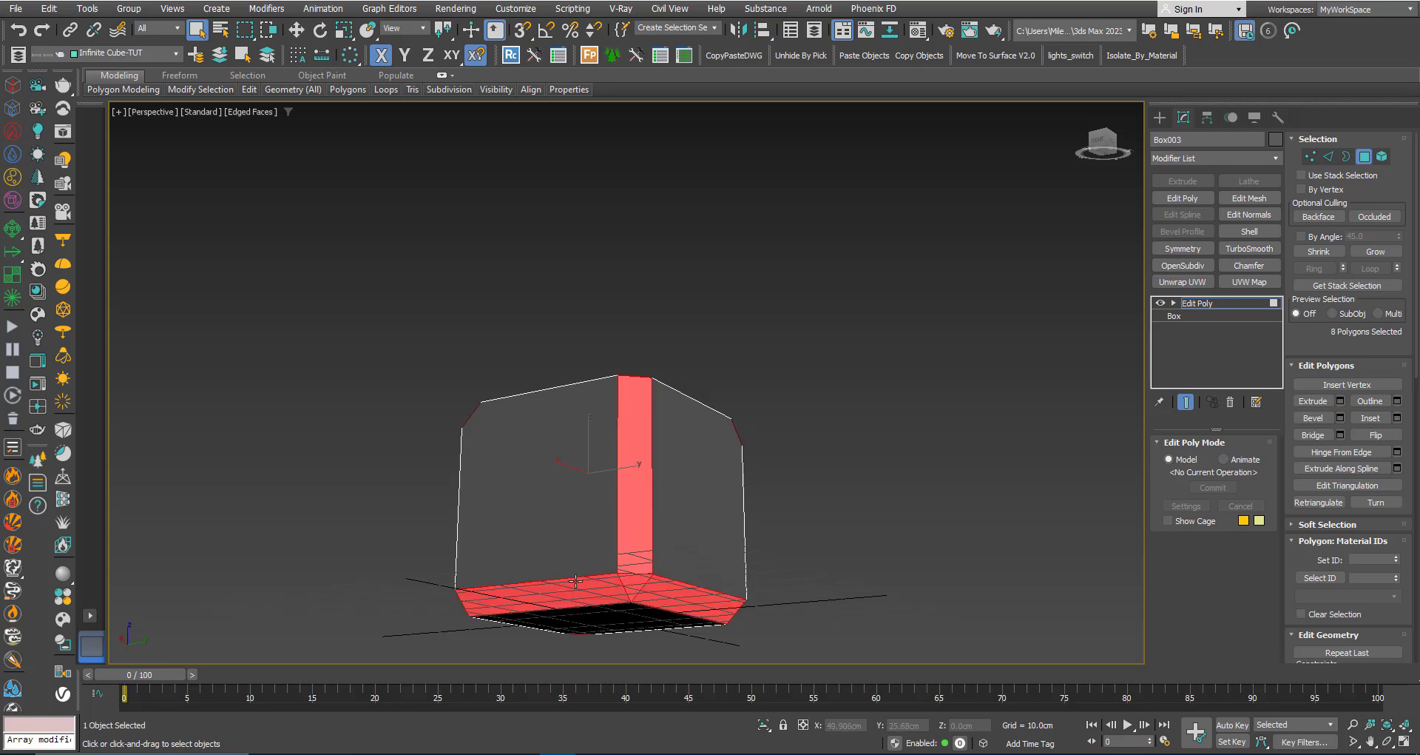
pyautogui.keyDown('alt'); pyautogui.moveTo(690, 472); pyautogui.dragTo(554, 456, button='middle'); pyautogui.keyUp('alt')
pyautogui.click(501, 567)
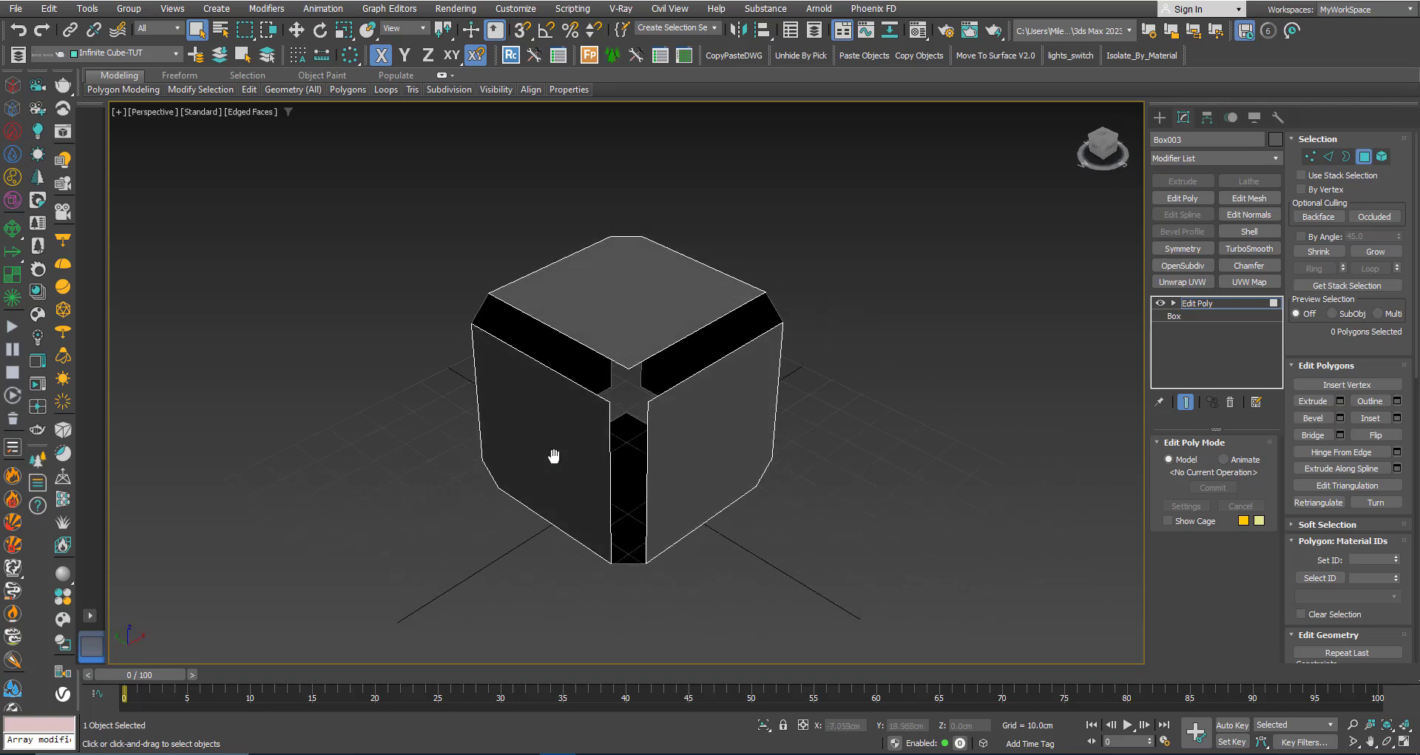
# Return to edge editing with no edges selected and check the infinity cube drawing on the reference web page.
pyautogui.click(1329, 156)
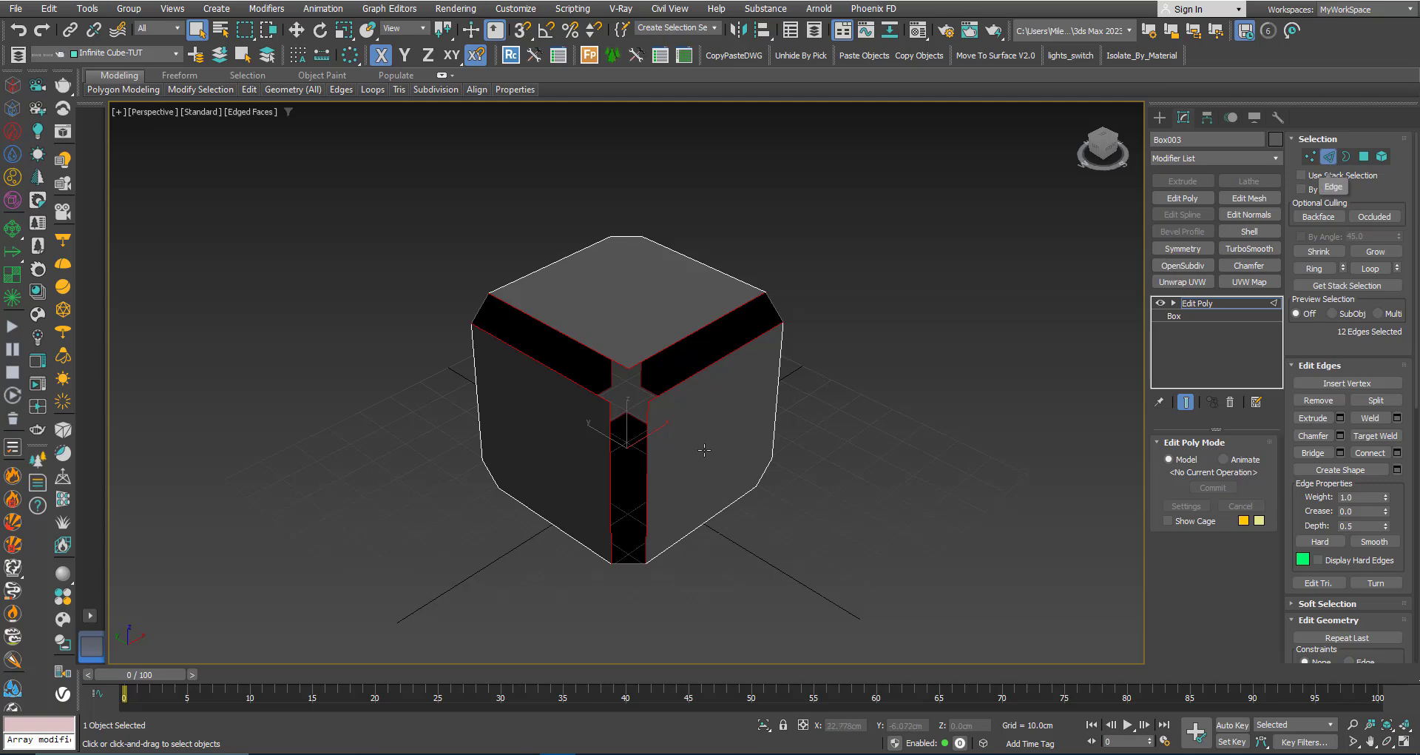
pyautogui.click(577, 469)
pyautogui.keyDown('alt'); pyautogui.moveTo(578, 469); pyautogui.dragTo(591, 580, button='middle'); pyautogui.keyUp('alt')
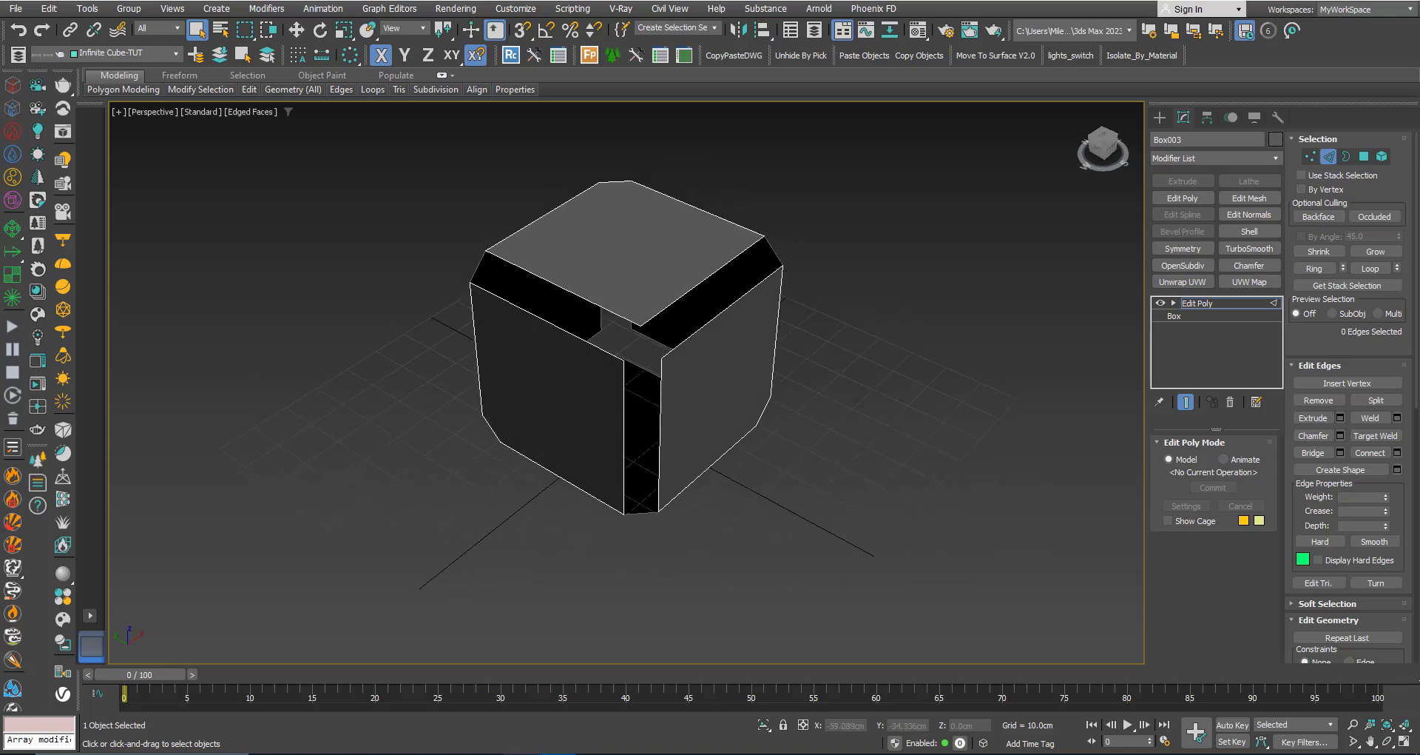
pyautogui.click(521, 753)
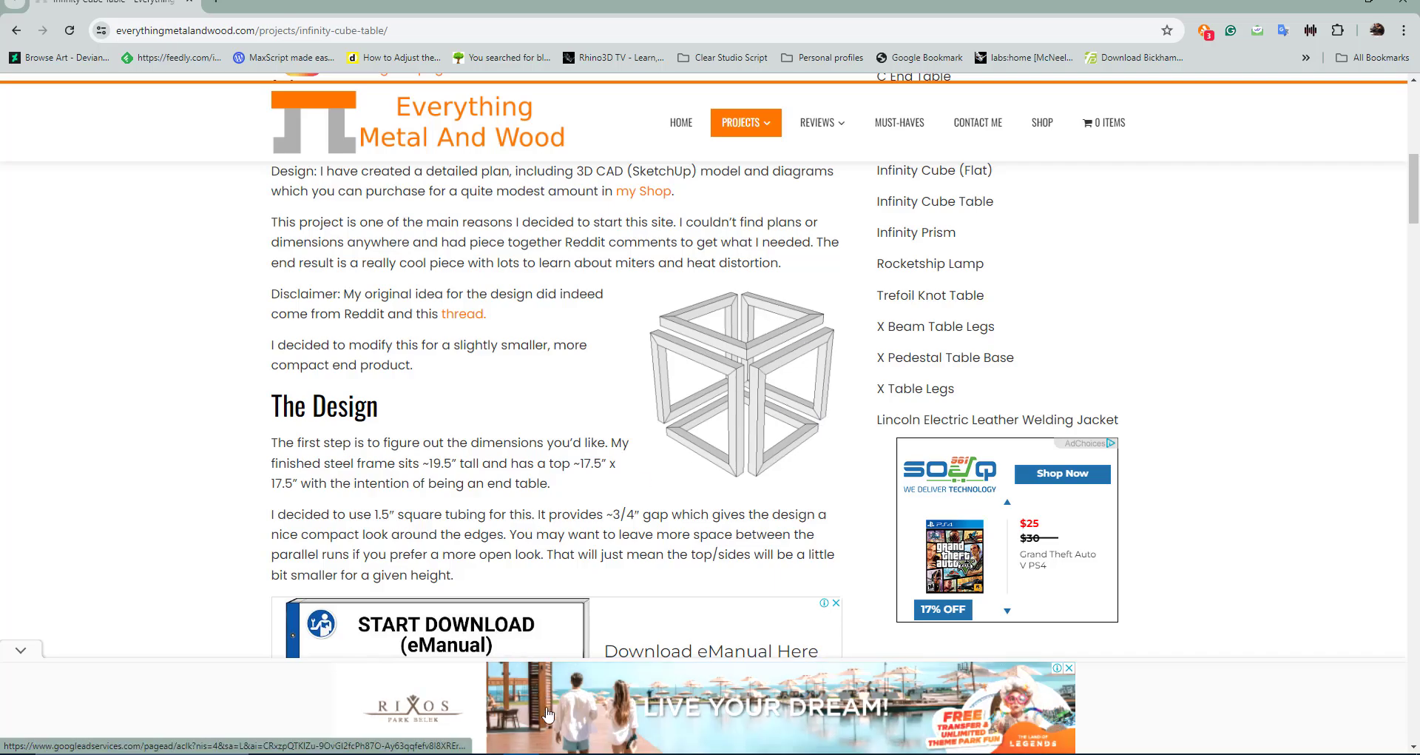
pyautogui.click(558, 754)
# Select both vertical edges of the open front corner gap plus four adjoining opening edges around the lower part of the cube.
pyautogui.moveTo(624, 502)
pyautogui.keyDown('alt'); pyautogui.mouseDown(button='middle')
pyautogui.moveTo(637, 365)
pyautogui.moveTo(621, 494)
pyautogui.mouseUp(button='middle'); pyautogui.keyUp('alt')
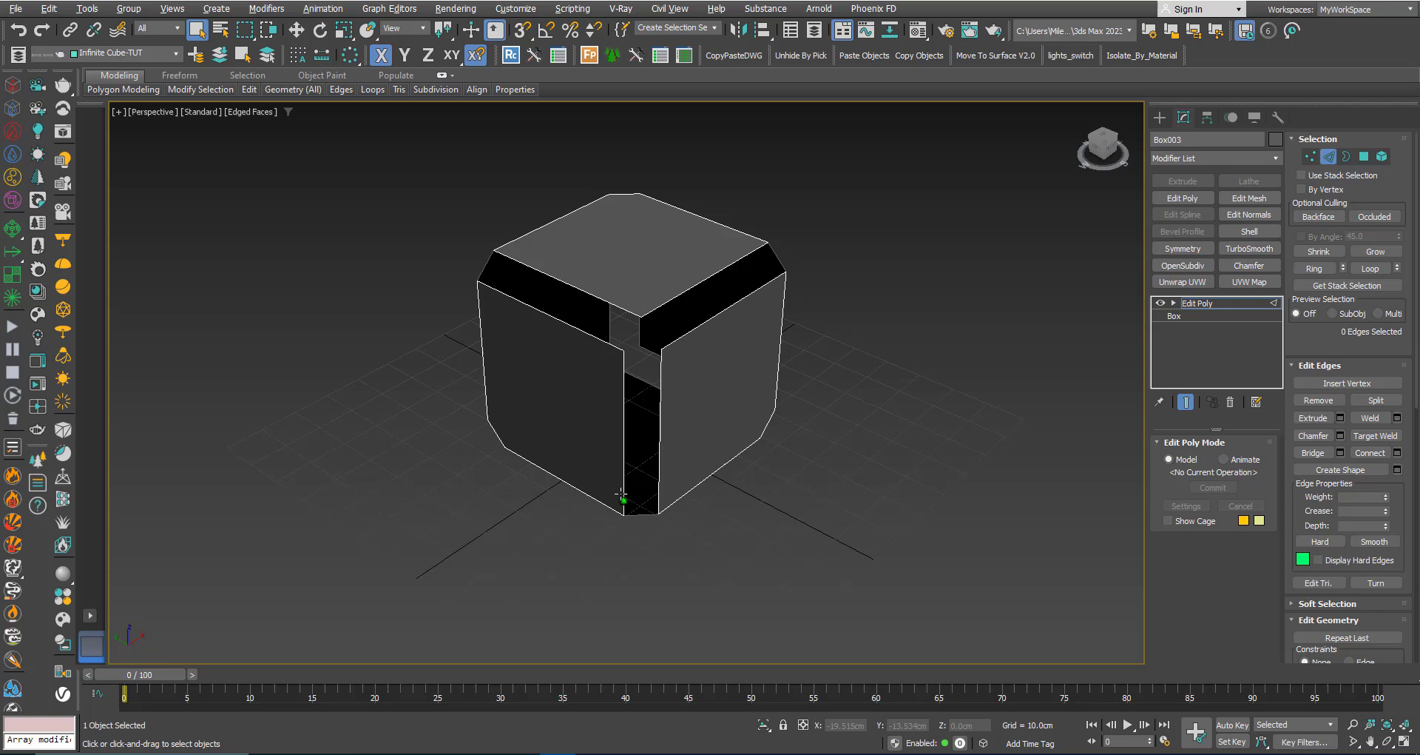
pyautogui.click(660, 425)
pyautogui.keyDown('ctrl'); pyautogui.click(625, 418); pyautogui.keyUp('ctrl')
pyautogui.keyDown('alt'); pyautogui.moveTo(630, 490); pyautogui.dragTo(640, 336, button='middle'); pyautogui.keyUp('alt')
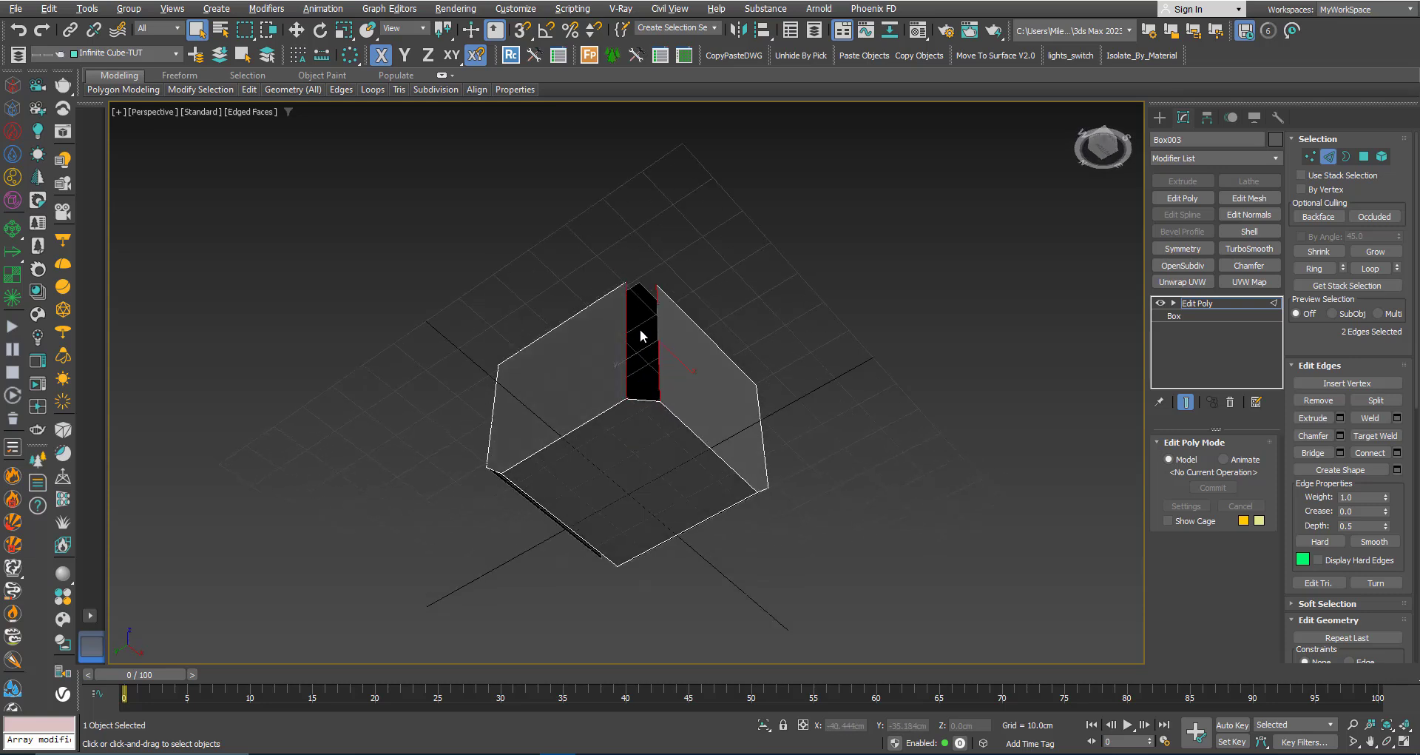
pyautogui.keyDown('ctrl'); pyautogui.click(688, 430); pyautogui.keyUp('ctrl')
pyautogui.keyDown('ctrl'); pyautogui.click(690, 527); pyautogui.keyUp('ctrl')
pyautogui.keyDown('ctrl'); pyautogui.click(567, 525); pyautogui.keyUp('ctrl')
pyautogui.keyDown('alt'); pyautogui.moveTo(567, 525); pyautogui.dragTo(628, 522, button='middle'); pyautogui.keyUp('alt')
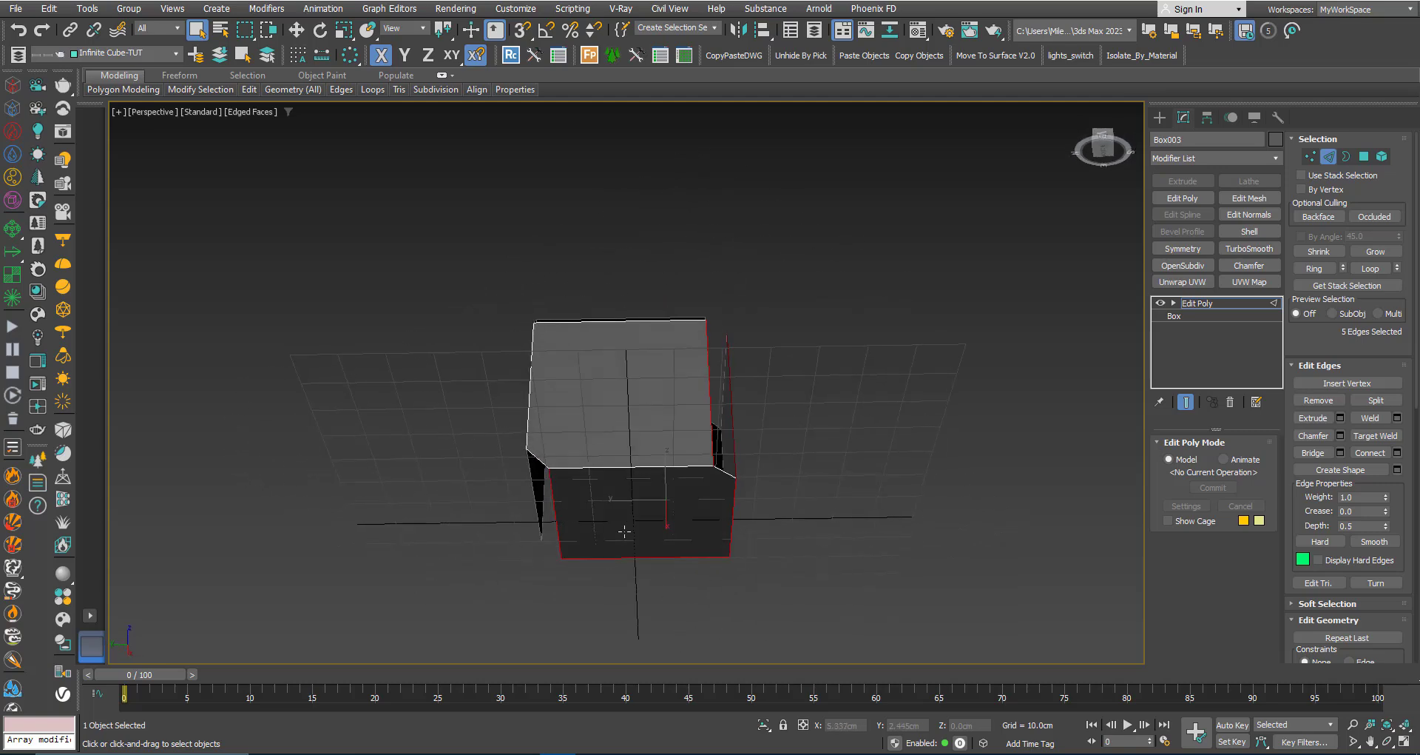
pyautogui.keyDown('ctrl'); pyautogui.click(630, 469); pyautogui.keyUp('ctrl')
pyautogui.keyDown('alt'); pyautogui.moveTo(680, 455); pyautogui.dragTo(548, 530, button='middle'); pyautogui.keyUp('alt')
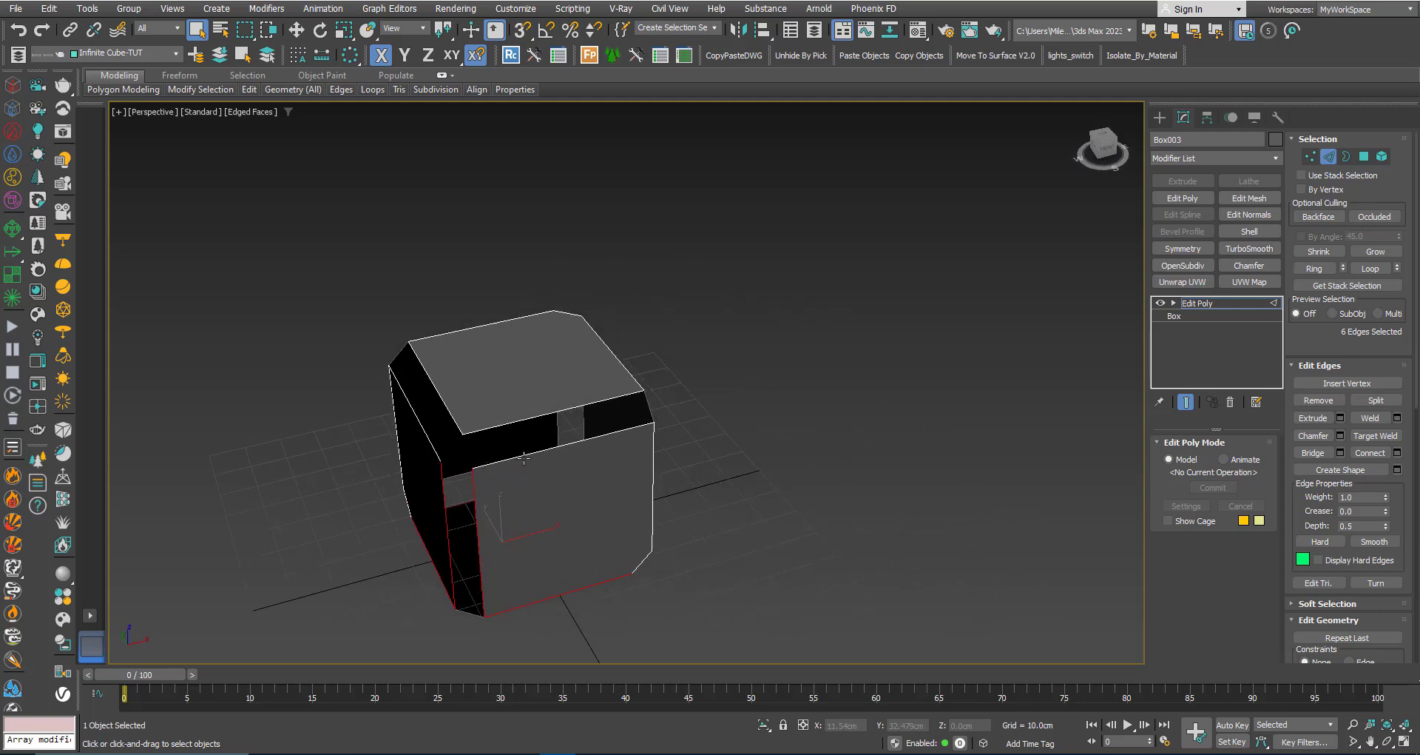
# Extend the edge selection to eleven edges by adding the next long border edges of the chamfer openings around the cube's sides and top.
pyautogui.keyDown('ctrl'); pyautogui.click(496, 464); pyautogui.keyUp('ctrl')
pyautogui.keyDown('alt'); pyautogui.moveTo(629, 436); pyautogui.dragTo(536, 425, button='middle'); pyautogui.keyUp('alt')
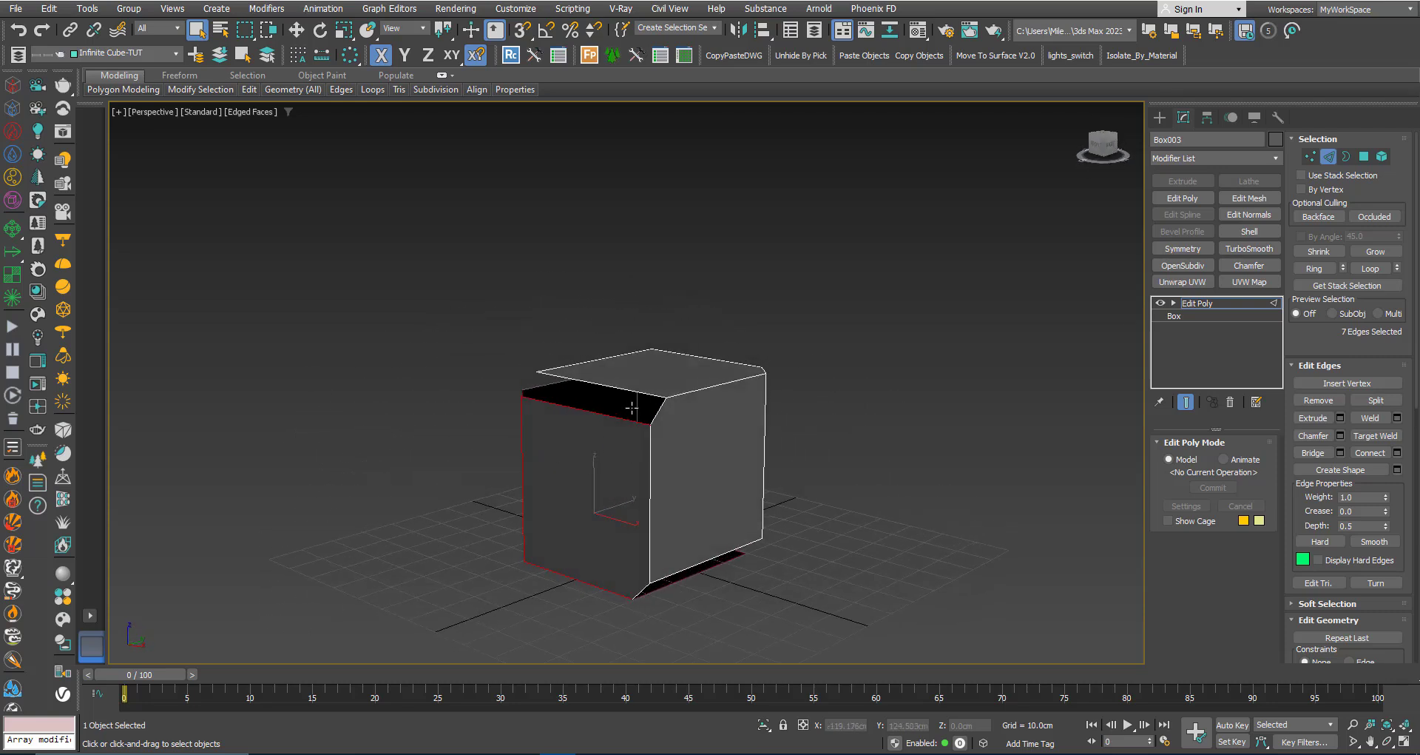
pyautogui.keyDown('ctrl'); pyautogui.click(647, 542); pyautogui.keyUp('ctrl')
pyautogui.keyDown('alt'); pyautogui.moveTo(648, 542); pyautogui.dragTo(547, 570, button='middle'); pyautogui.keyUp('alt')
pyautogui.keyDown('ctrl'); pyautogui.click(551, 571); pyautogui.keyUp('ctrl')
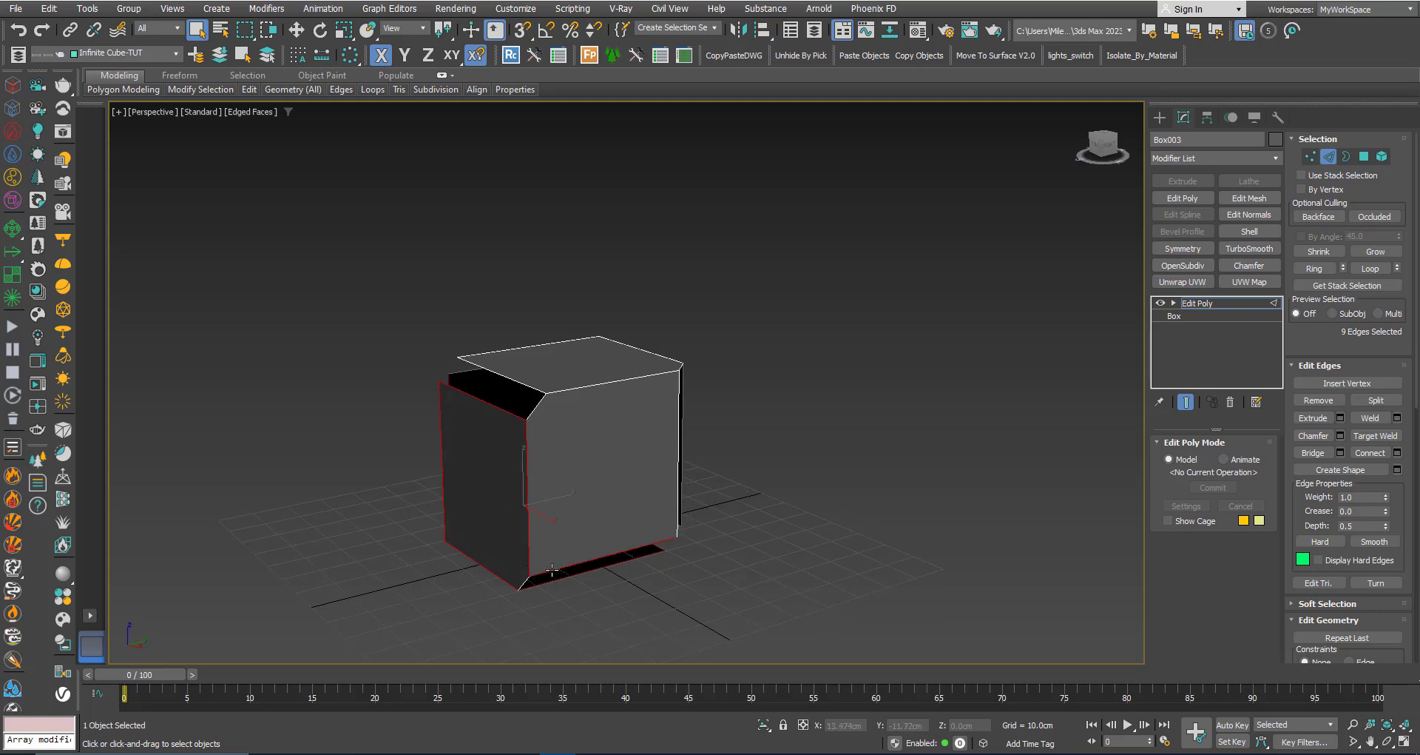
pyautogui.keyDown('alt'); pyautogui.moveTo(632, 503); pyautogui.dragTo(544, 522, button='middle'); pyautogui.keyUp('alt')
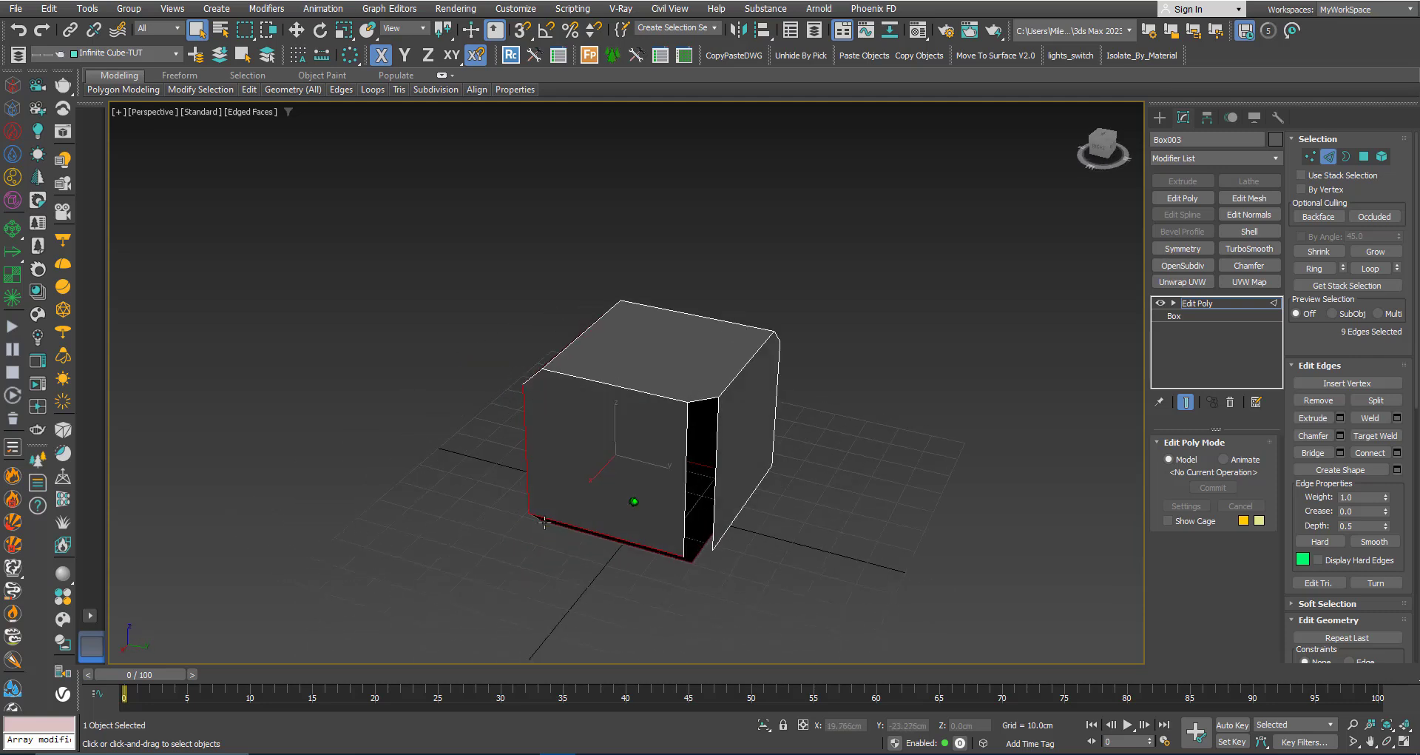
pyautogui.keyDown('ctrl'); pyautogui.click(685, 529); pyautogui.keyUp('ctrl')
pyautogui.keyDown('alt'); pyautogui.moveTo(596, 460); pyautogui.dragTo(721, 491, button='middle'); pyautogui.keyUp('alt')
pyautogui.keyDown('ctrl'); pyautogui.click(670, 404); pyautogui.keyUp('ctrl')
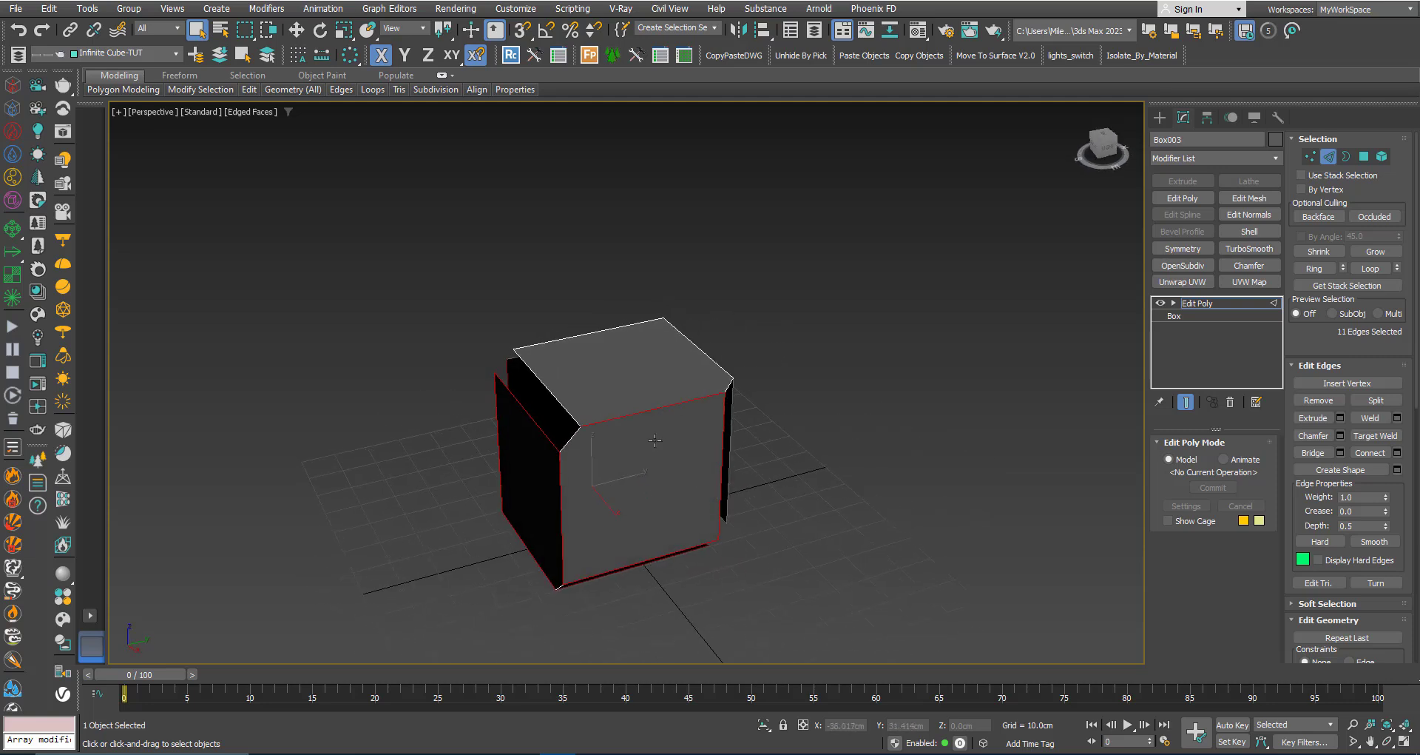
# Add the remaining long border edges of the chamfer openings, bringing the edge selection to 18 edges.
pyautogui.keyDown('alt'); pyautogui.moveTo(671, 404); pyautogui.dragTo(777, 475, button='middle'); pyautogui.keyUp('alt')
pyautogui.keyDown('ctrl'); pyautogui.click(577, 456); pyautogui.keyUp('ctrl')
pyautogui.keyDown('ctrl'); pyautogui.click(698, 488); pyautogui.keyUp('ctrl')
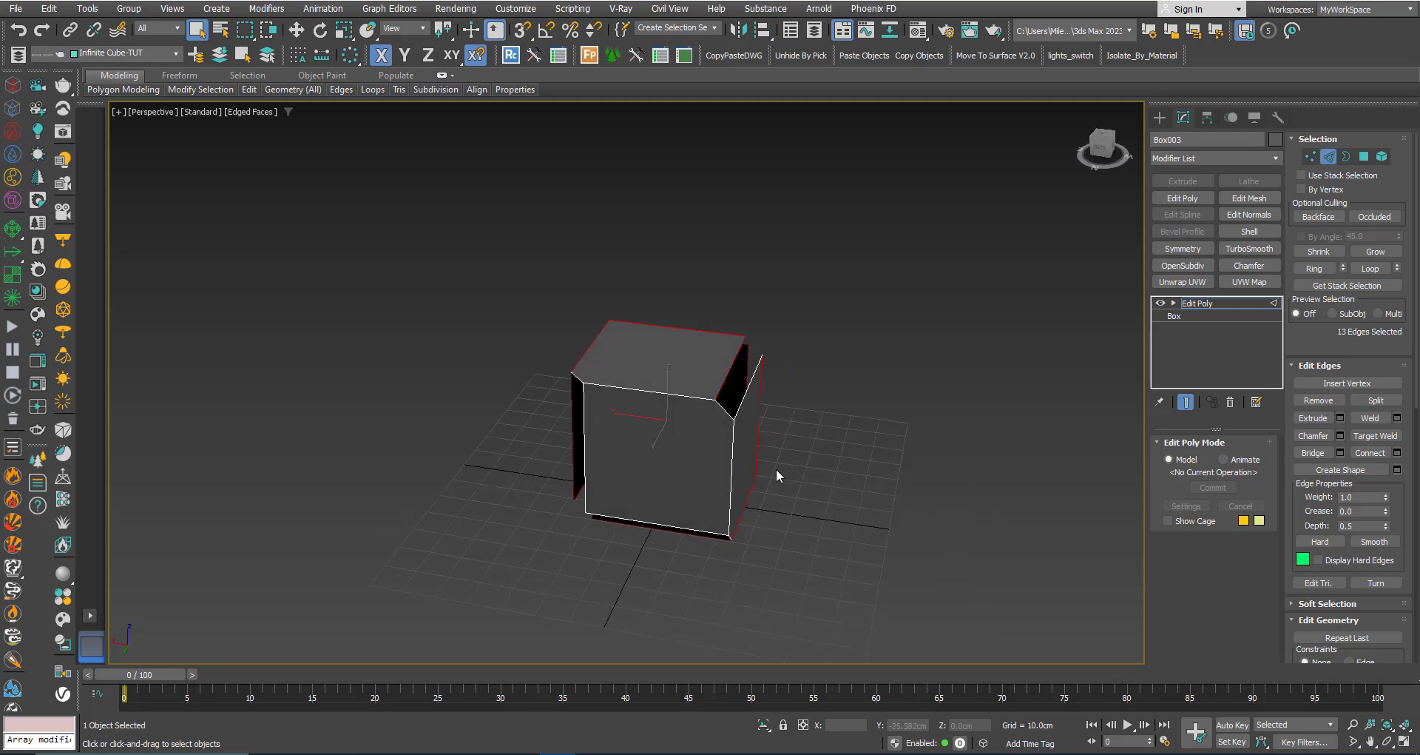
pyautogui.keyDown('ctrl'); pyautogui.click(671, 394); pyautogui.keyUp('ctrl')
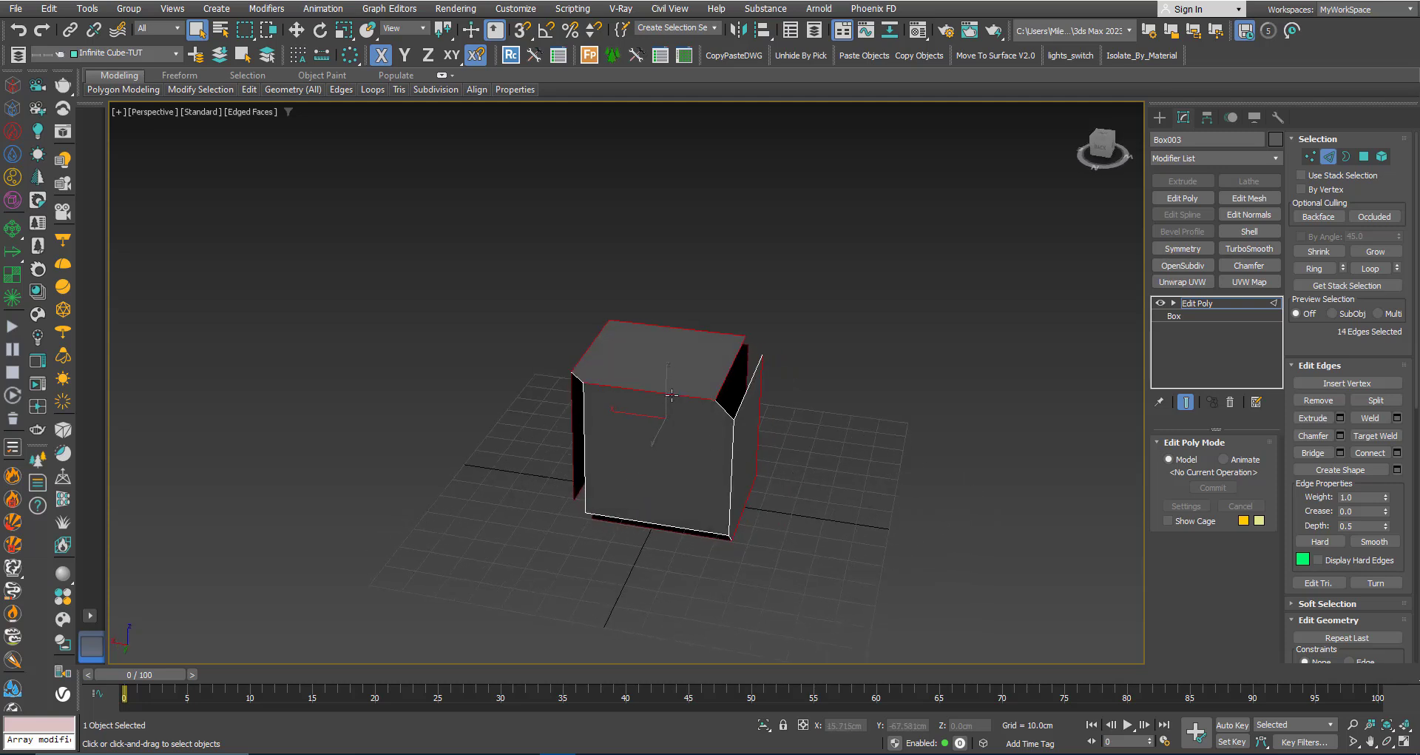
pyautogui.keyDown('ctrl'); pyautogui.click(582, 427); pyautogui.keyUp('ctrl')
pyautogui.keyDown('alt'); pyautogui.moveTo(612, 472); pyautogui.dragTo(651, 514, button='middle'); pyautogui.keyUp('alt')
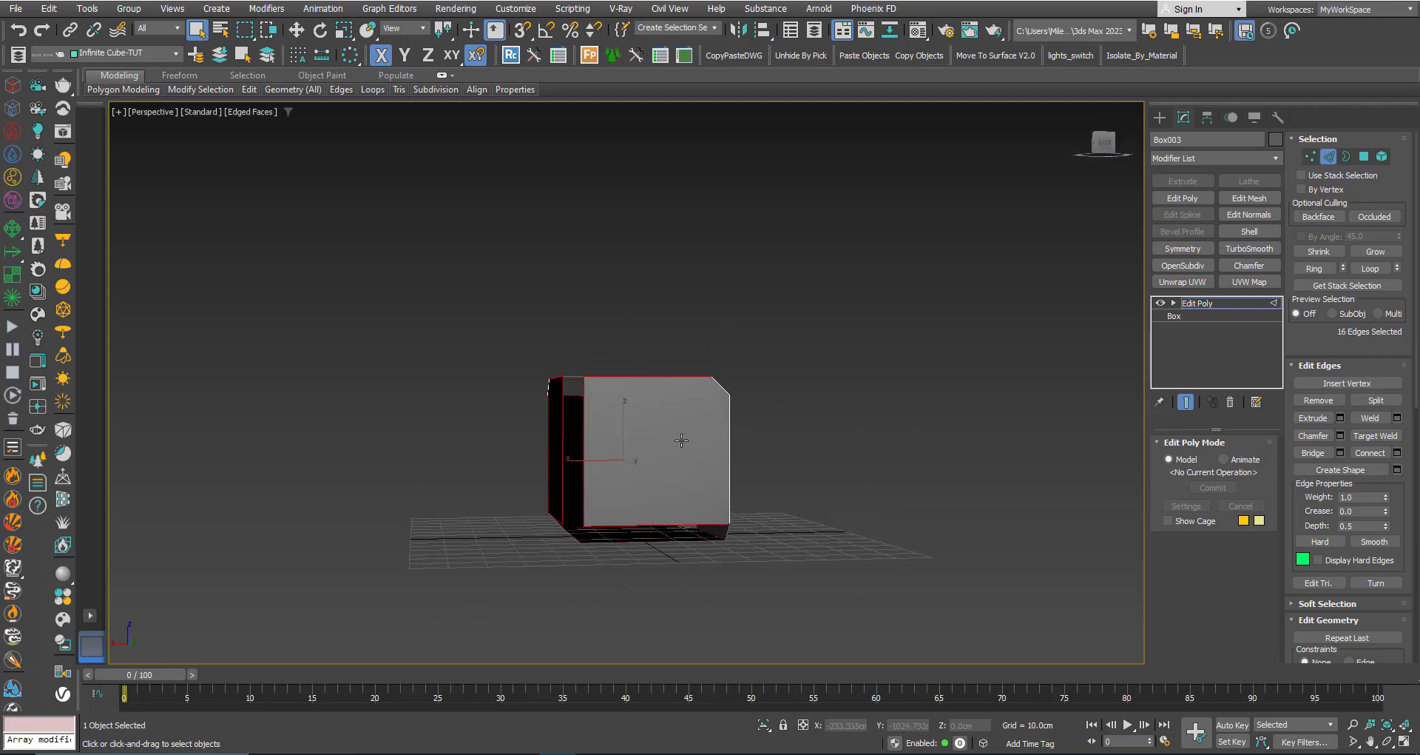
pyautogui.keyDown('alt'); pyautogui.moveTo(682, 441); pyautogui.dragTo(583, 483, button='middle'); pyautogui.keyUp('alt')
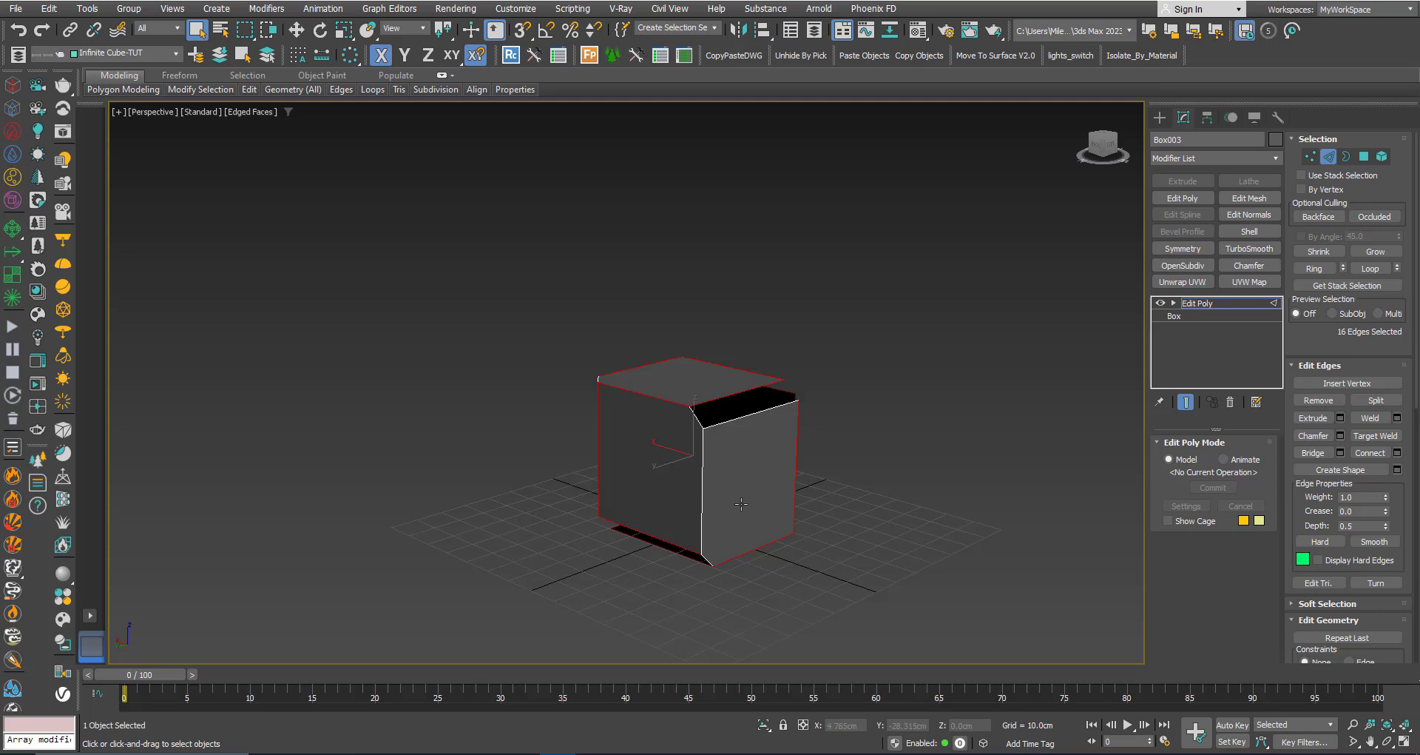
pyautogui.scroll(3, 740, 503)
pyautogui.keyDown('ctrl'); pyautogui.click(677, 529); pyautogui.keyUp('ctrl')
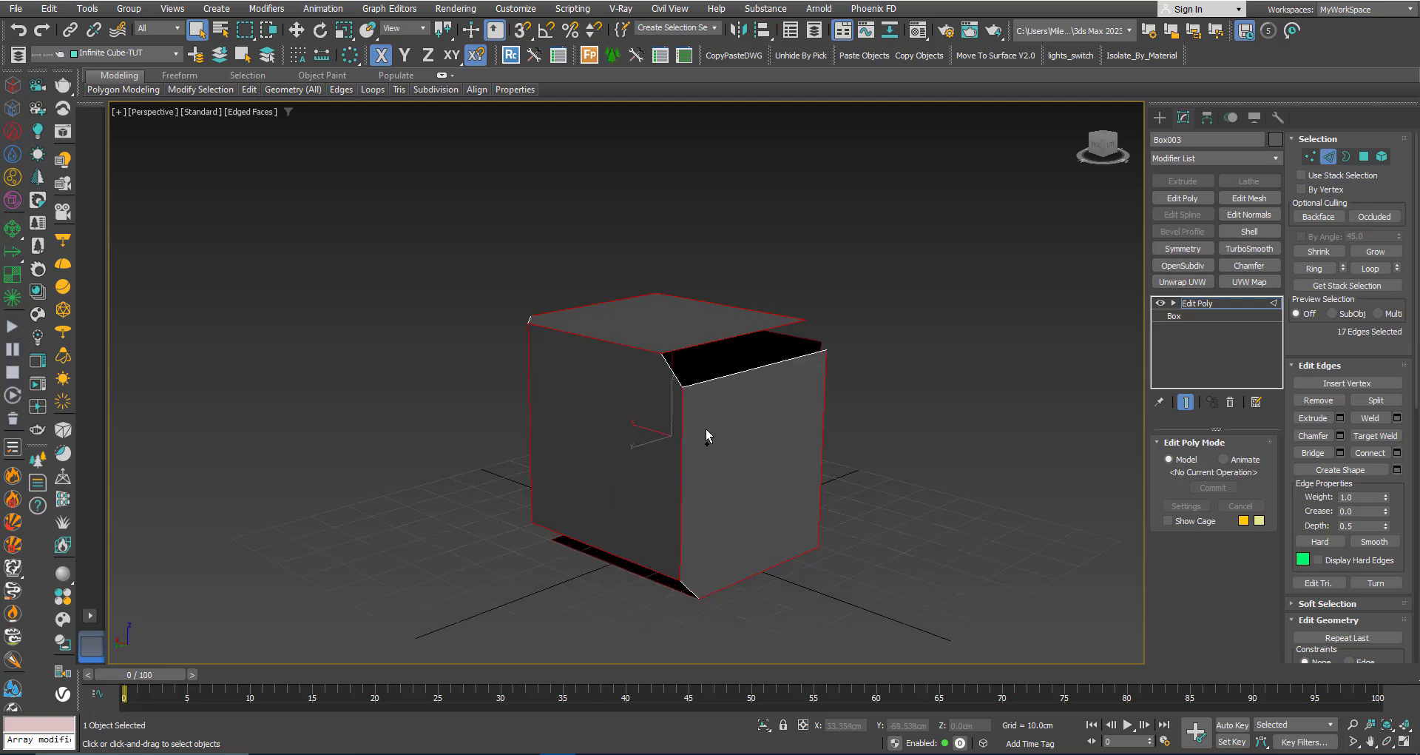
pyautogui.keyDown('ctrl'); pyautogui.click(704, 382); pyautogui.keyUp('ctrl')
pyautogui.moveTo(764, 435); pyautogui.dragTo(586, 509, button='middle')
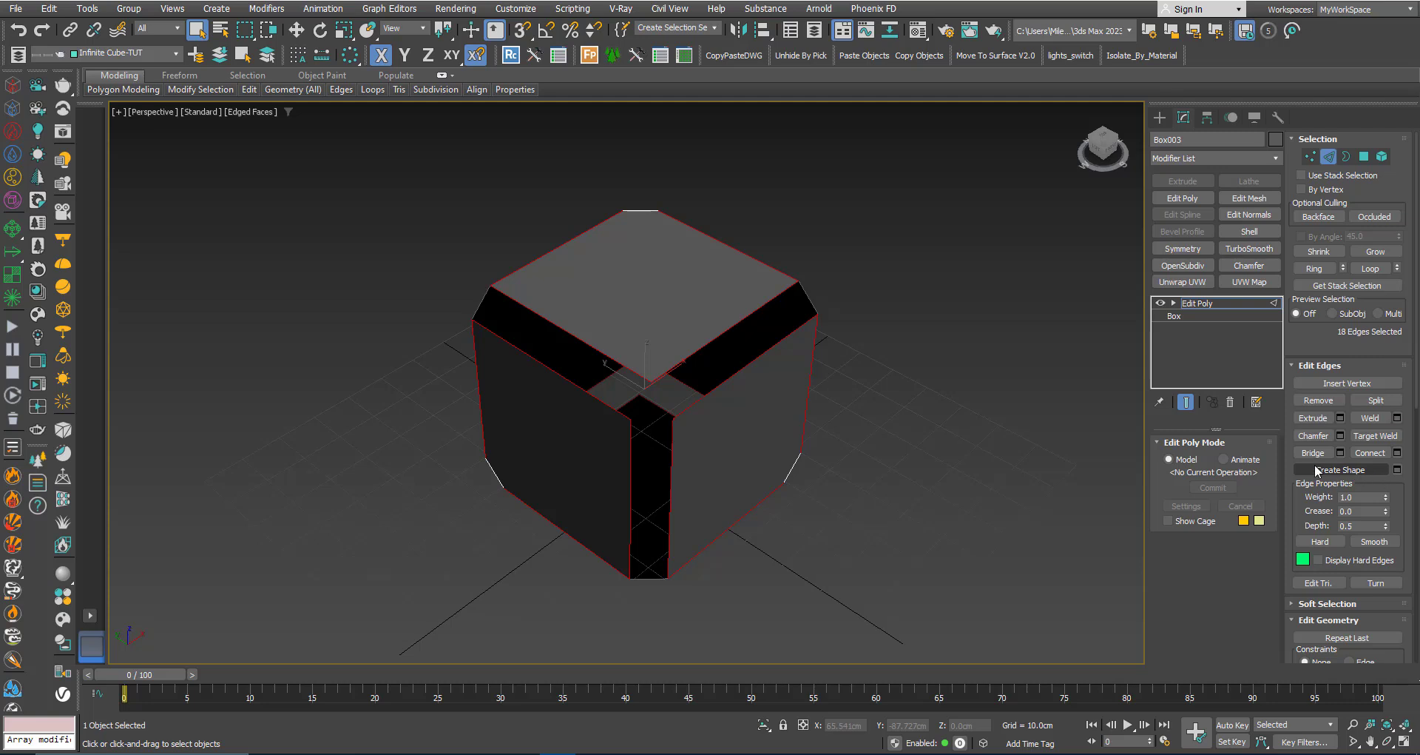
# Create a linear shape named Path from the selected edges.
pyautogui.click(1398, 469)
pyautogui.click(755, 375)
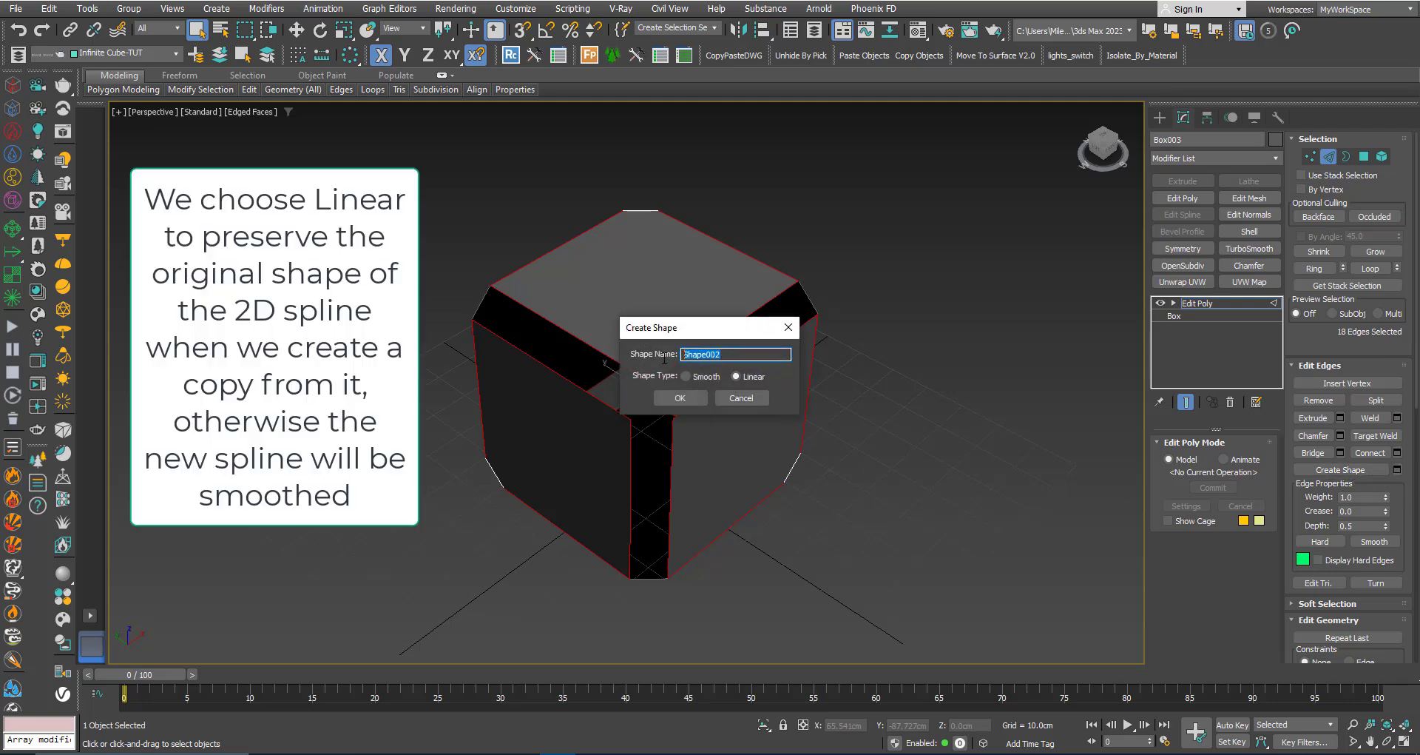
pyautogui.write('Path')
pyautogui.click(680, 398)
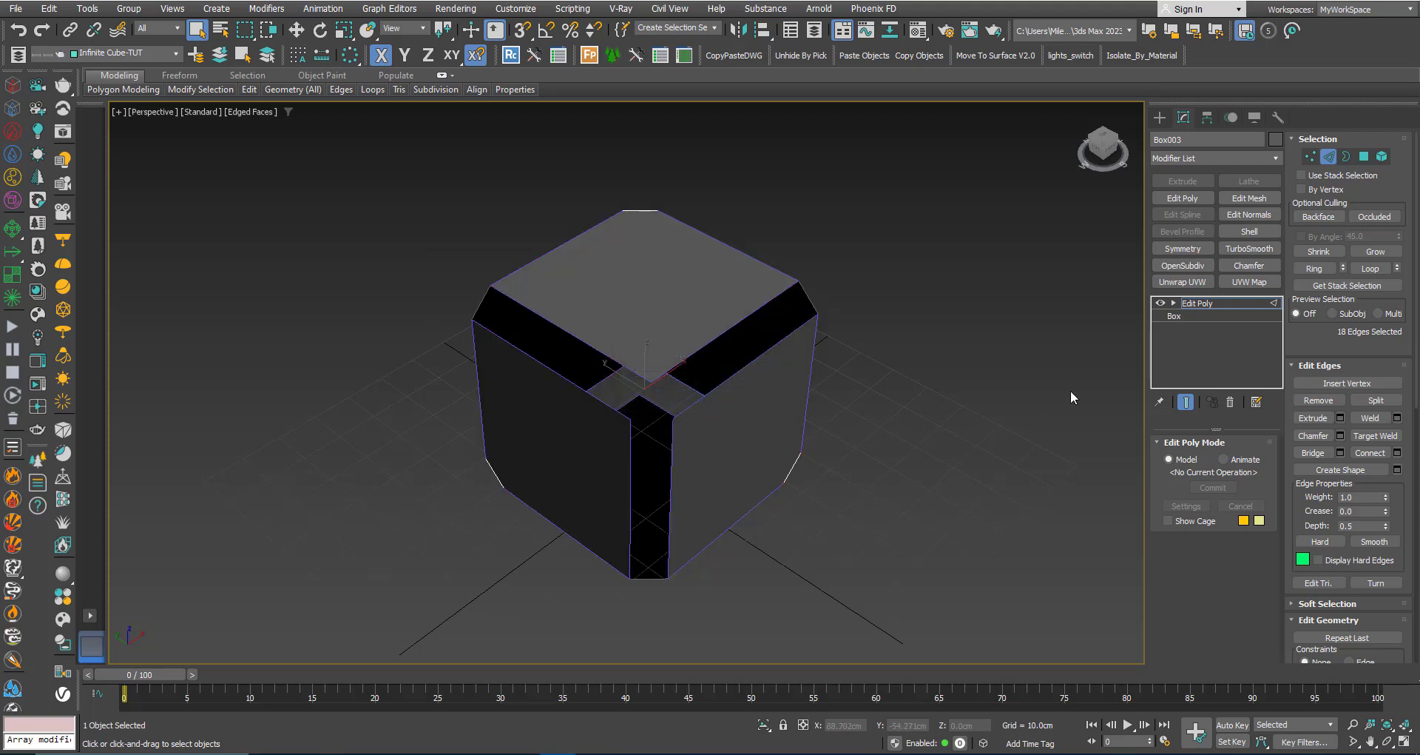
# Leave edge editing and hide the box so that only the new path spline is displayed.
pyautogui.click(1217, 300)
pyautogui.rightClick(625, 337)
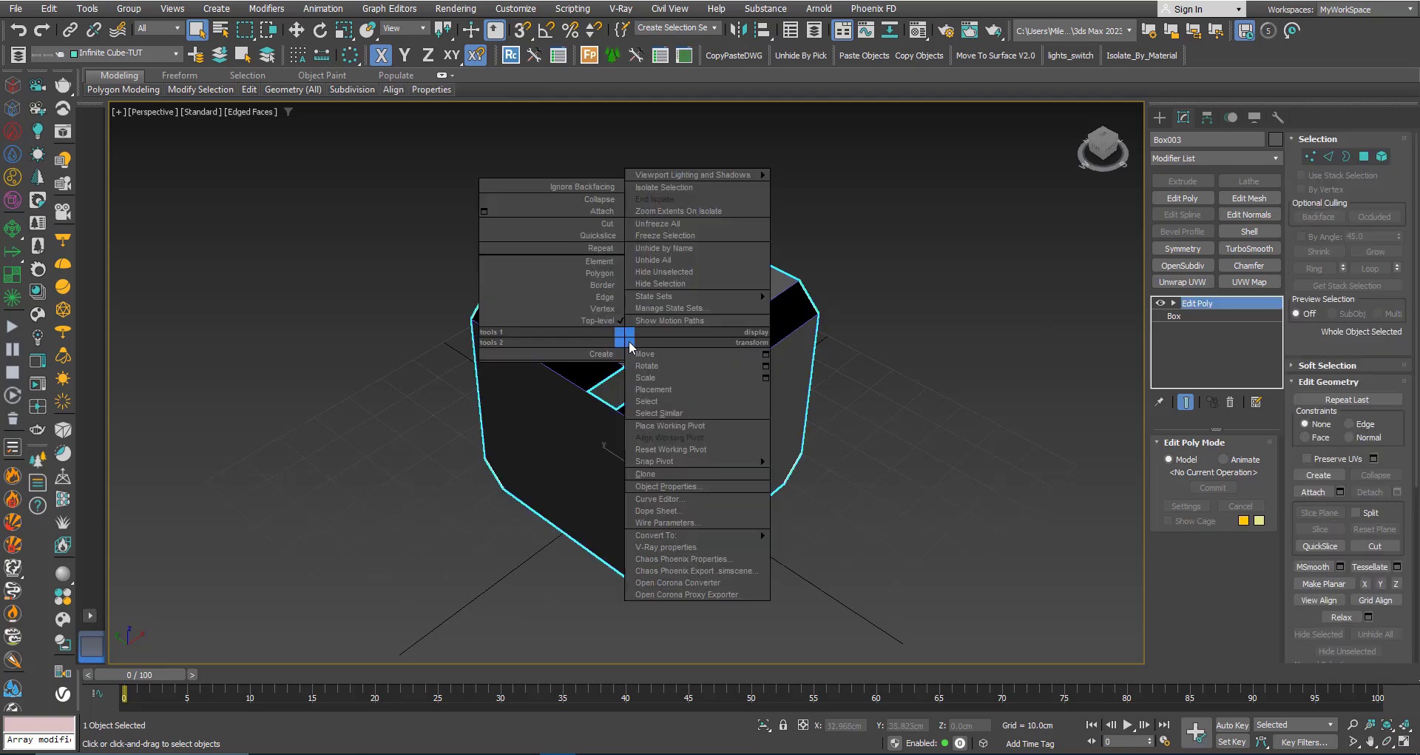
pyautogui.click(649, 289)
pyautogui.moveTo(649, 392)
pyautogui.keyDown('alt'); pyautogui.mouseDown(button='middle')
pyautogui.moveTo(641, 370)
pyautogui.moveTo(676, 352)
pyautogui.moveTo(625, 348)
pyautogui.moveTo(637, 352)
pyautogui.mouseUp(button='middle'); pyautogui.keyUp('alt')
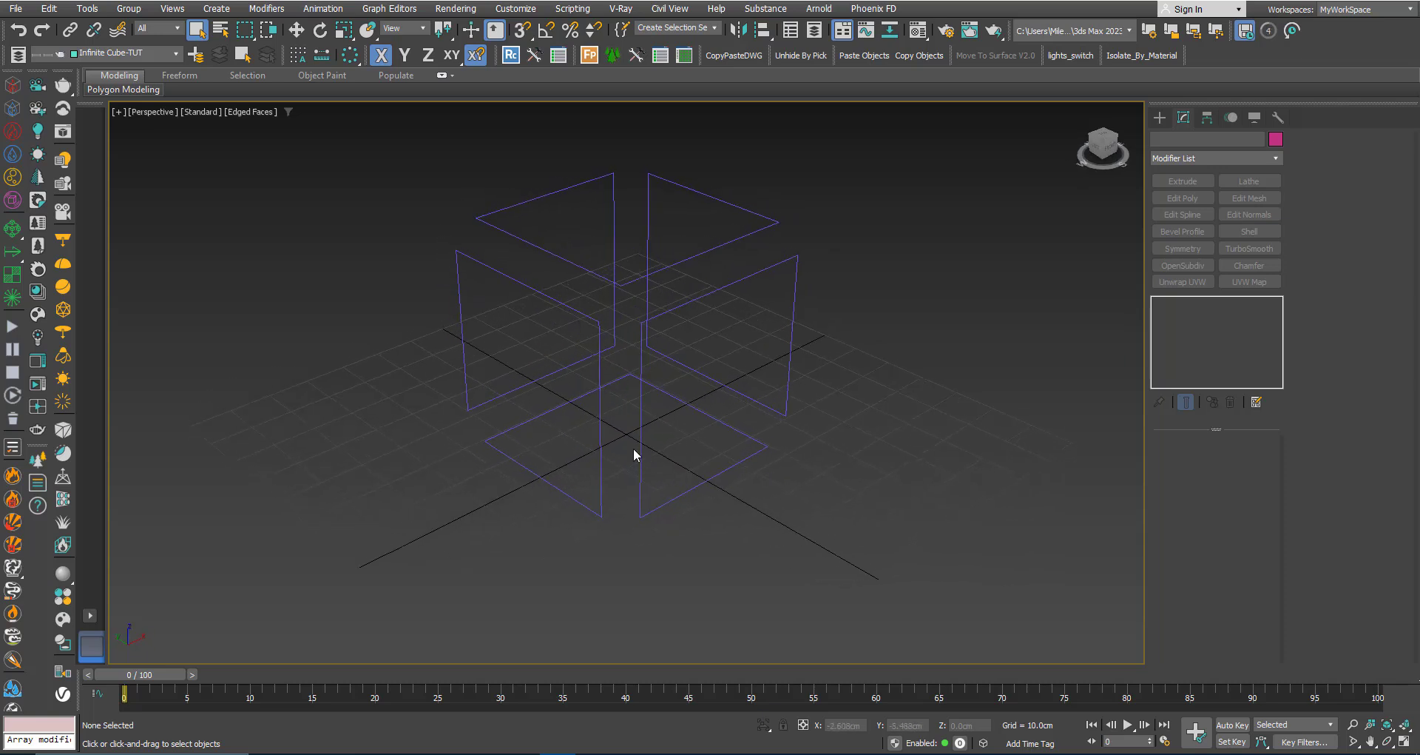
pyautogui.moveTo(634, 454)
pyautogui.keyDown('alt'); pyautogui.mouseDown(button='middle')
pyautogui.moveTo(593, 447)
pyautogui.moveTo(599, 458)
pyautogui.mouseUp(button='middle'); pyautogui.keyUp('alt')
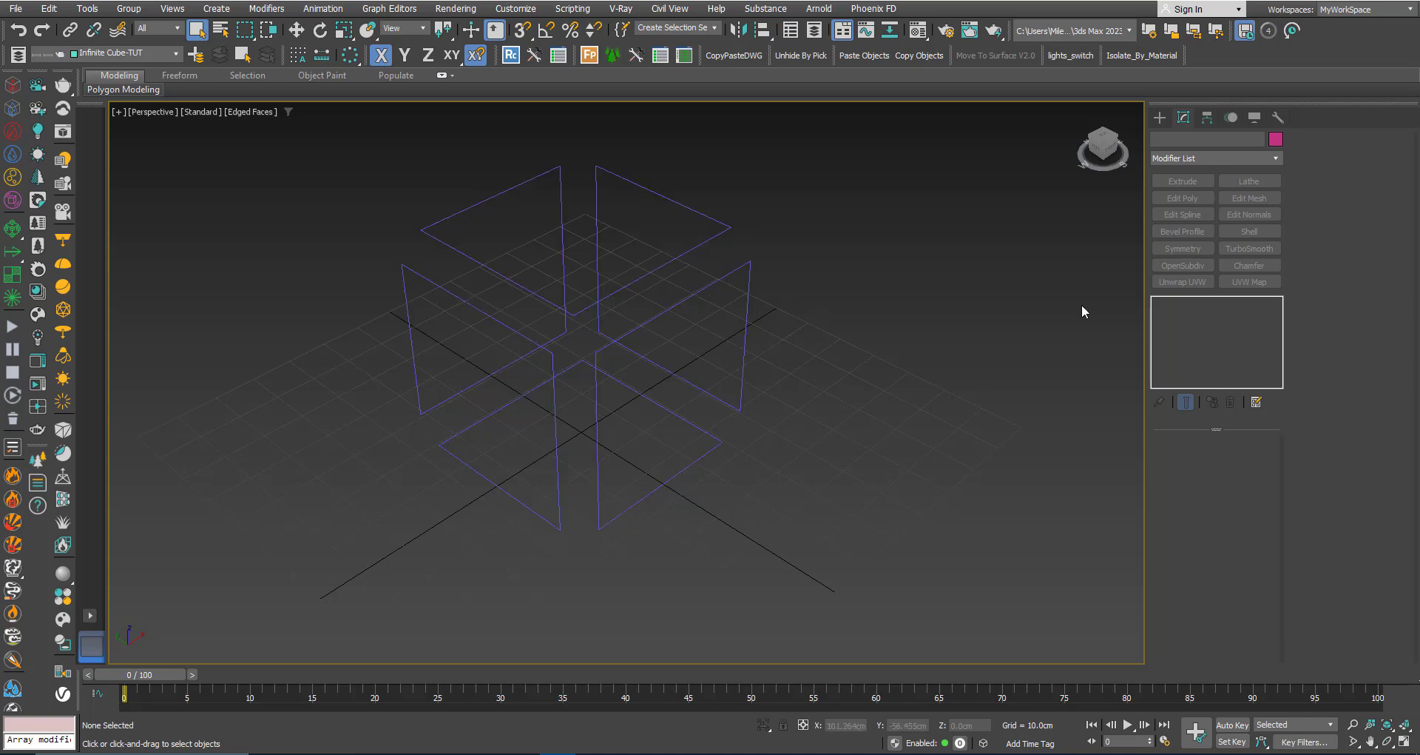
# Draw a small rectangle spline about 8.1 by 8.9 cm on the ground beside the path and open its parameters.
pyautogui.click(1159, 117)
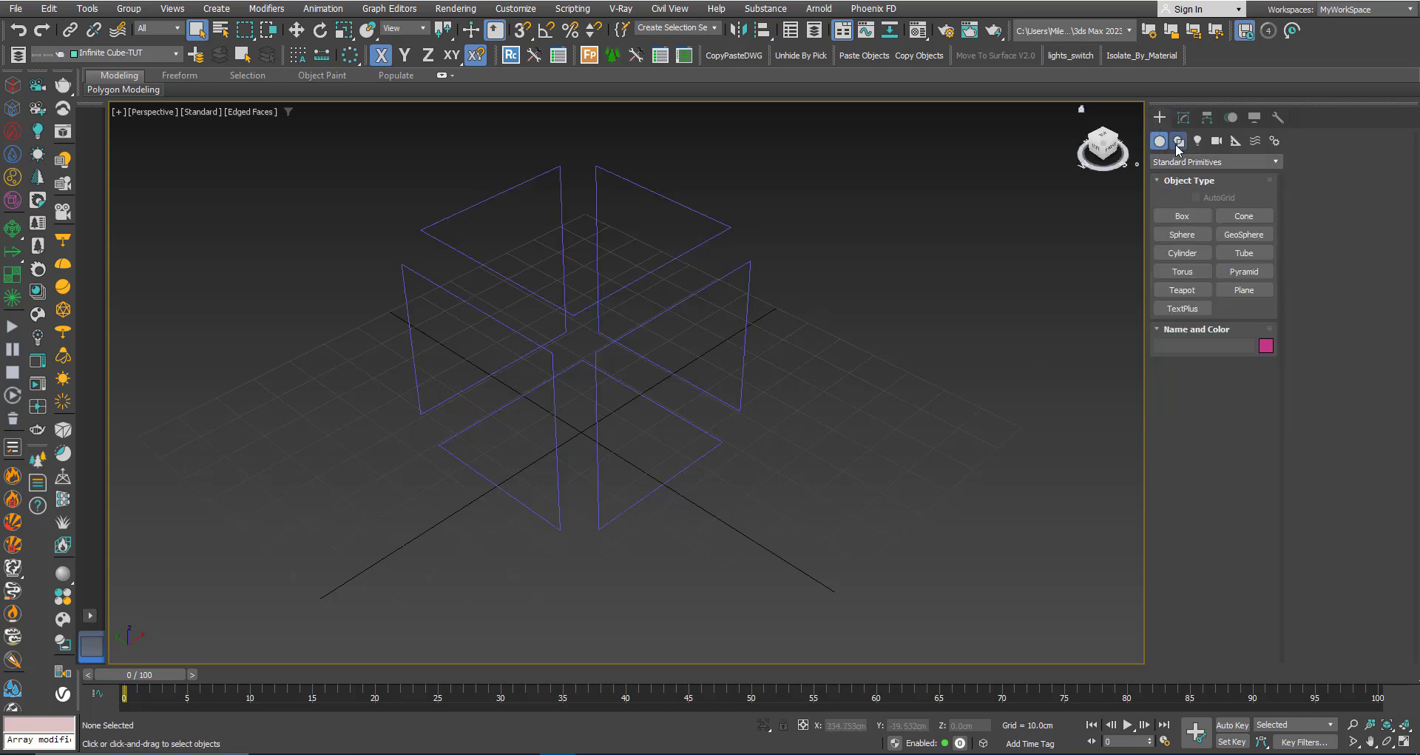
pyautogui.click(1179, 141)
pyautogui.click(1245, 234)
pyautogui.moveTo(790, 533); pyautogui.dragTo(792, 574)
pyautogui.rightClick(792, 574)
pyautogui.click(1189, 118)
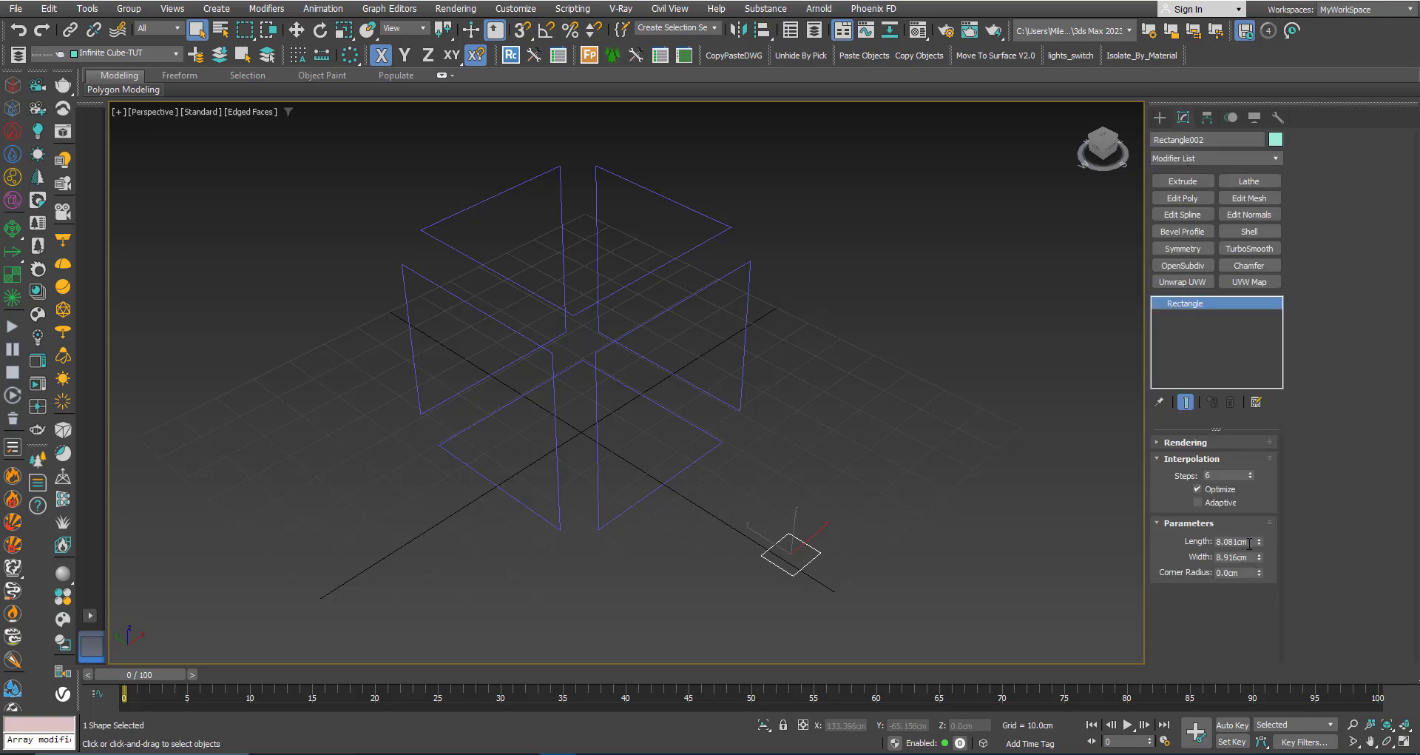
# Set the rectangle's length and width to 6 cm each.
pyautogui.moveTo(1249, 543); pyautogui.dragTo(1199, 544)
pyautogui.write('6')
pyautogui.press('Tab')
pyautogui.write('6')
pyautogui.click(1244, 540)
pyautogui.scroll(-3, 747, 471)
pyautogui.scroll(3, 725, 497)
pyautogui.keyDown('alt'); pyautogui.moveTo(725, 496); pyautogui.dragTo(725, 496, button='middle'); pyautogui.keyUp('alt')
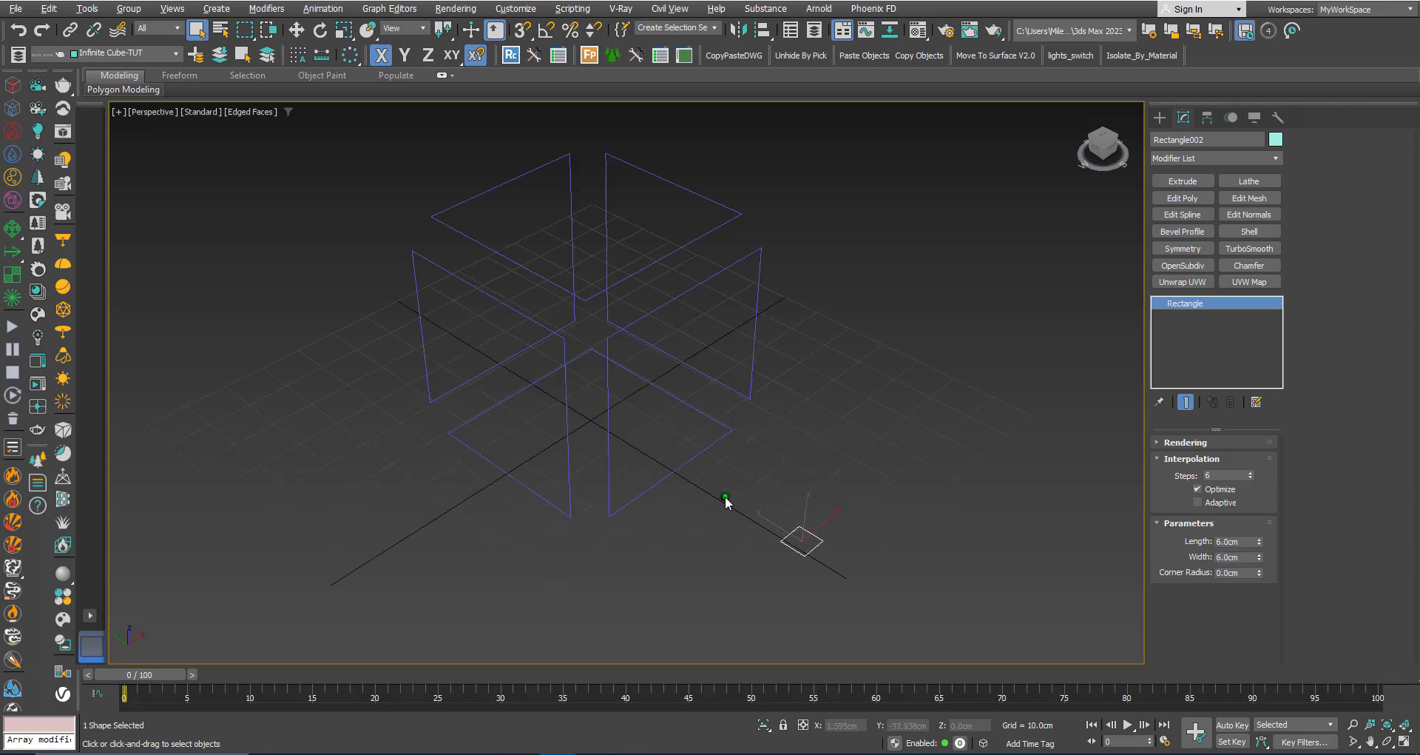
# Create a Loft compound object on the path spline, using the 6 cm rectangle as its cross-section shape.
pyautogui.click(628, 330)
pyautogui.click(628, 330)
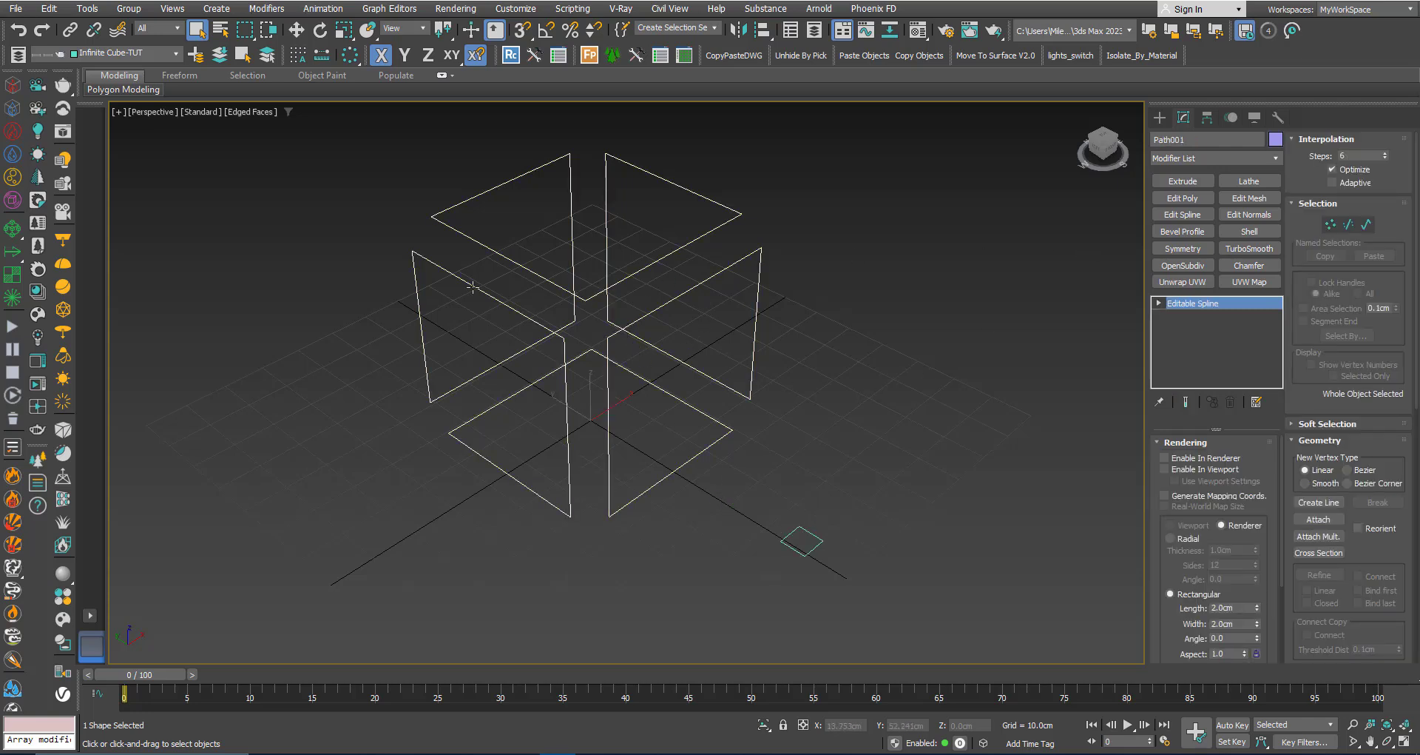
pyautogui.click(1159, 117)
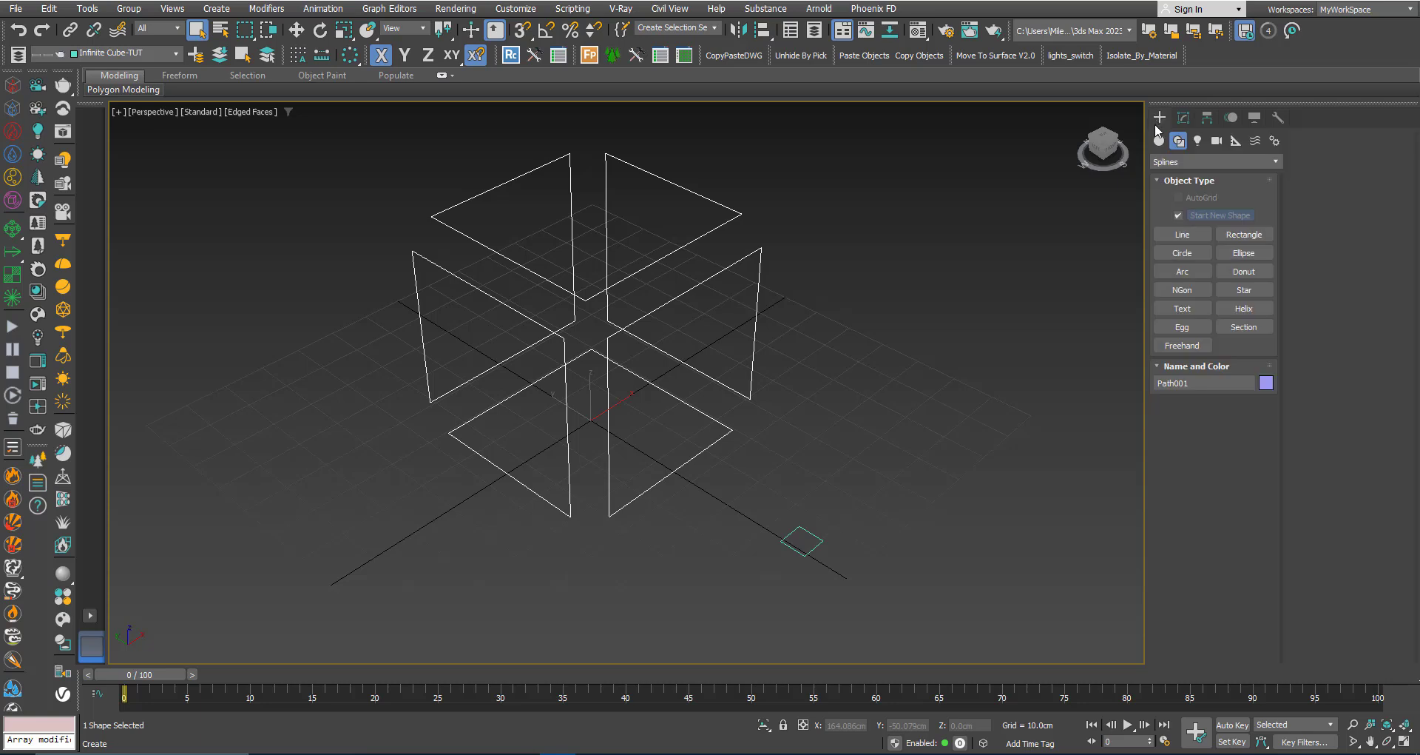
pyautogui.click(1184, 161)
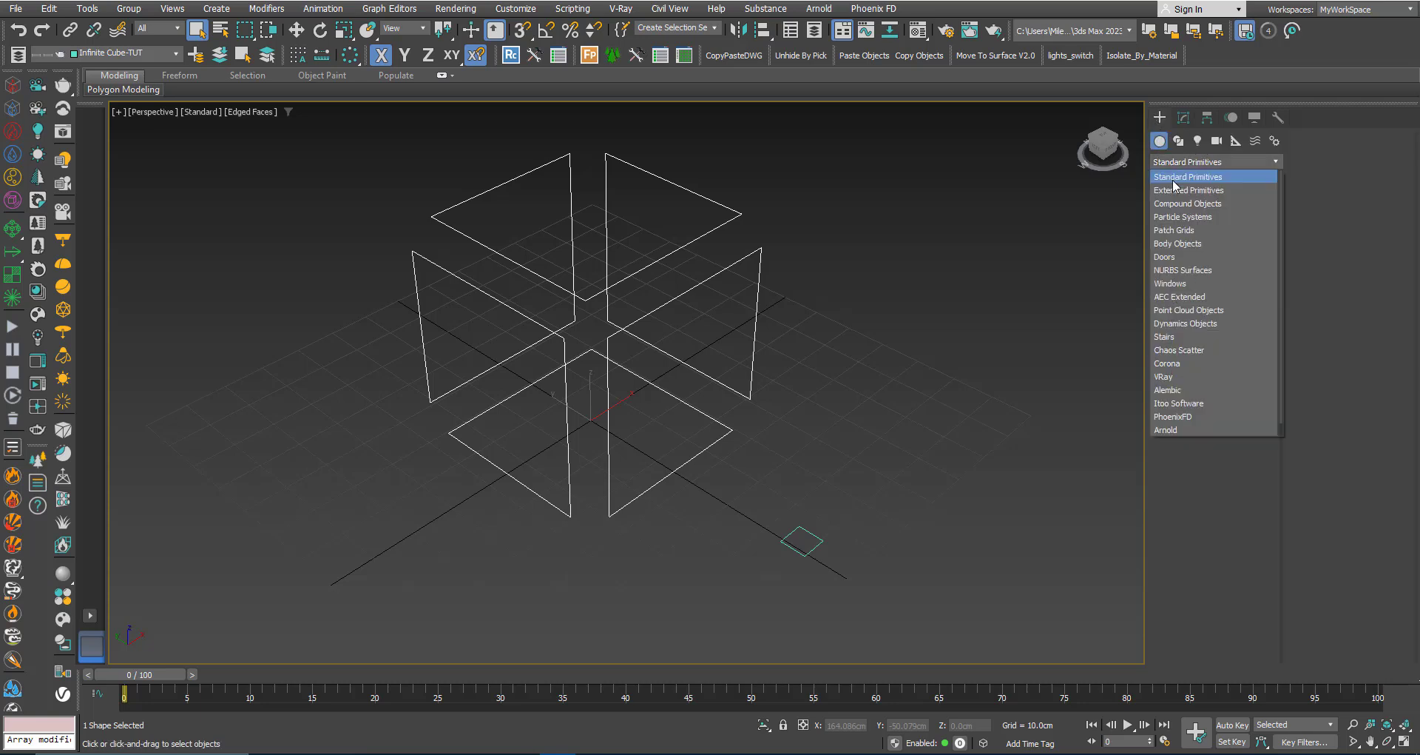
pyautogui.click(1177, 182)
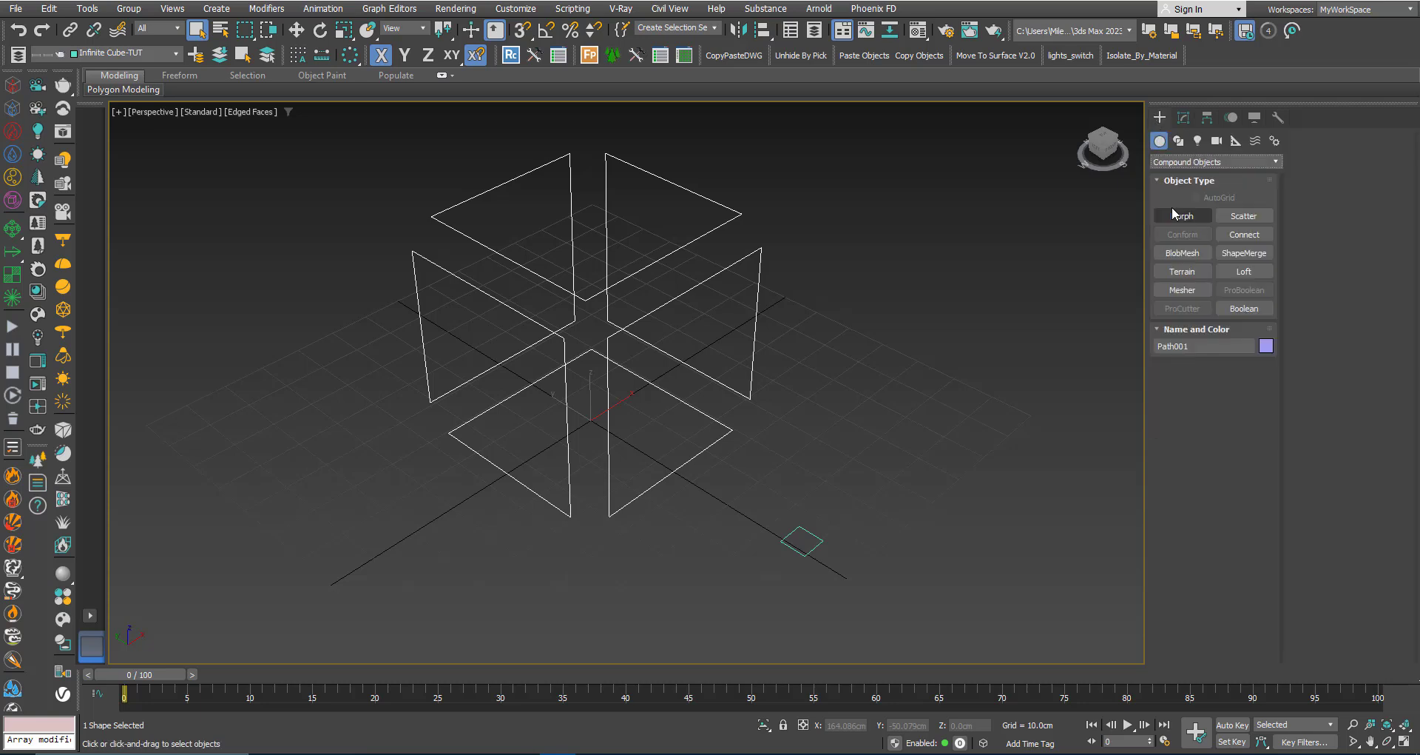
pyautogui.click(1244, 271)
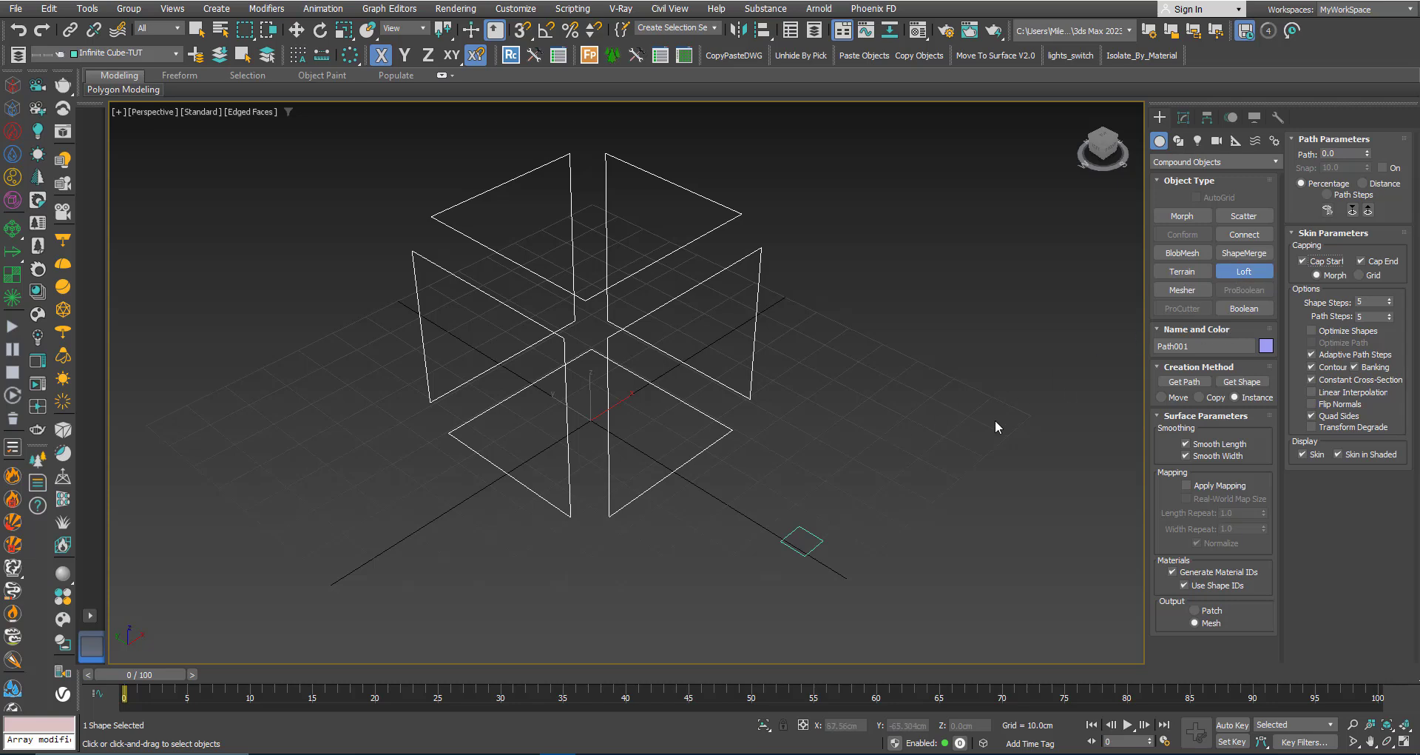
pyautogui.click(1237, 381)
pyautogui.click(792, 549)
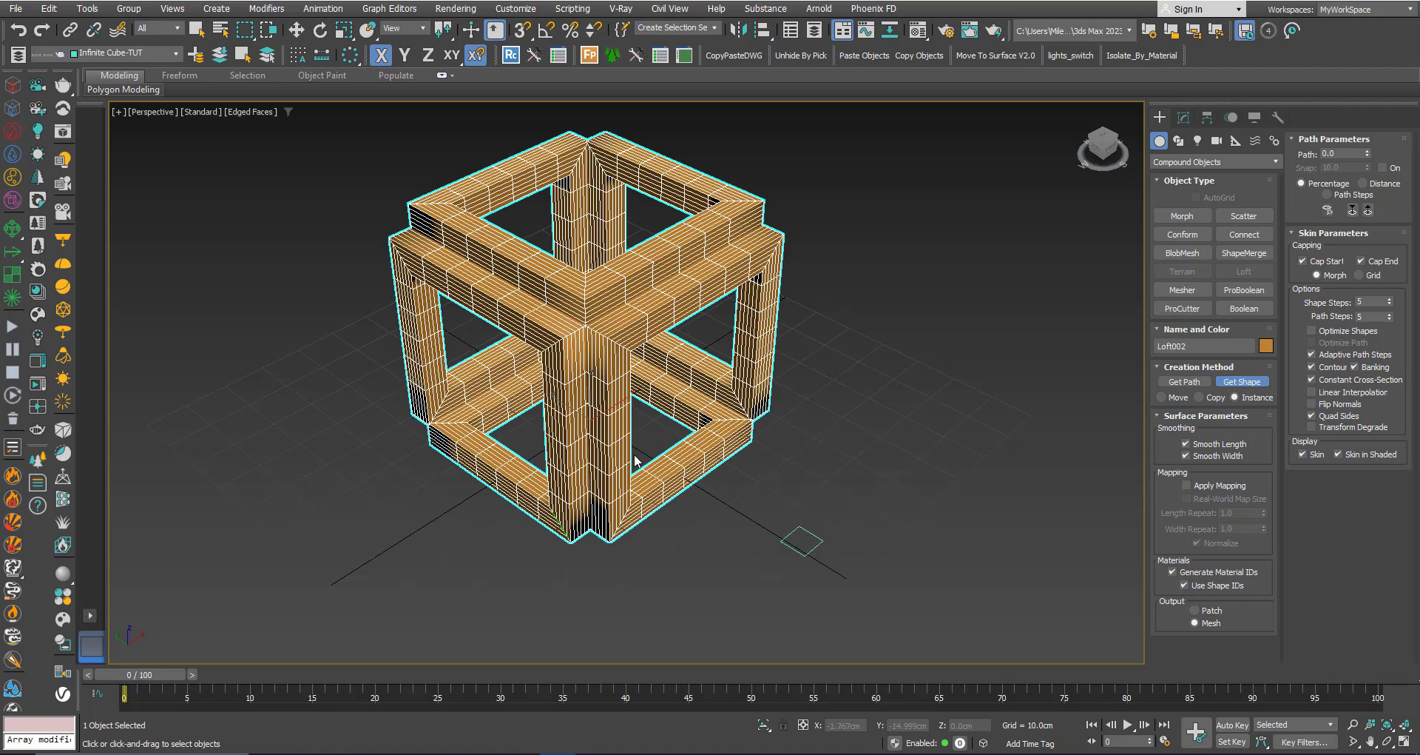
pyautogui.moveTo(634, 460); pyautogui.dragTo(621, 463, button='middle')
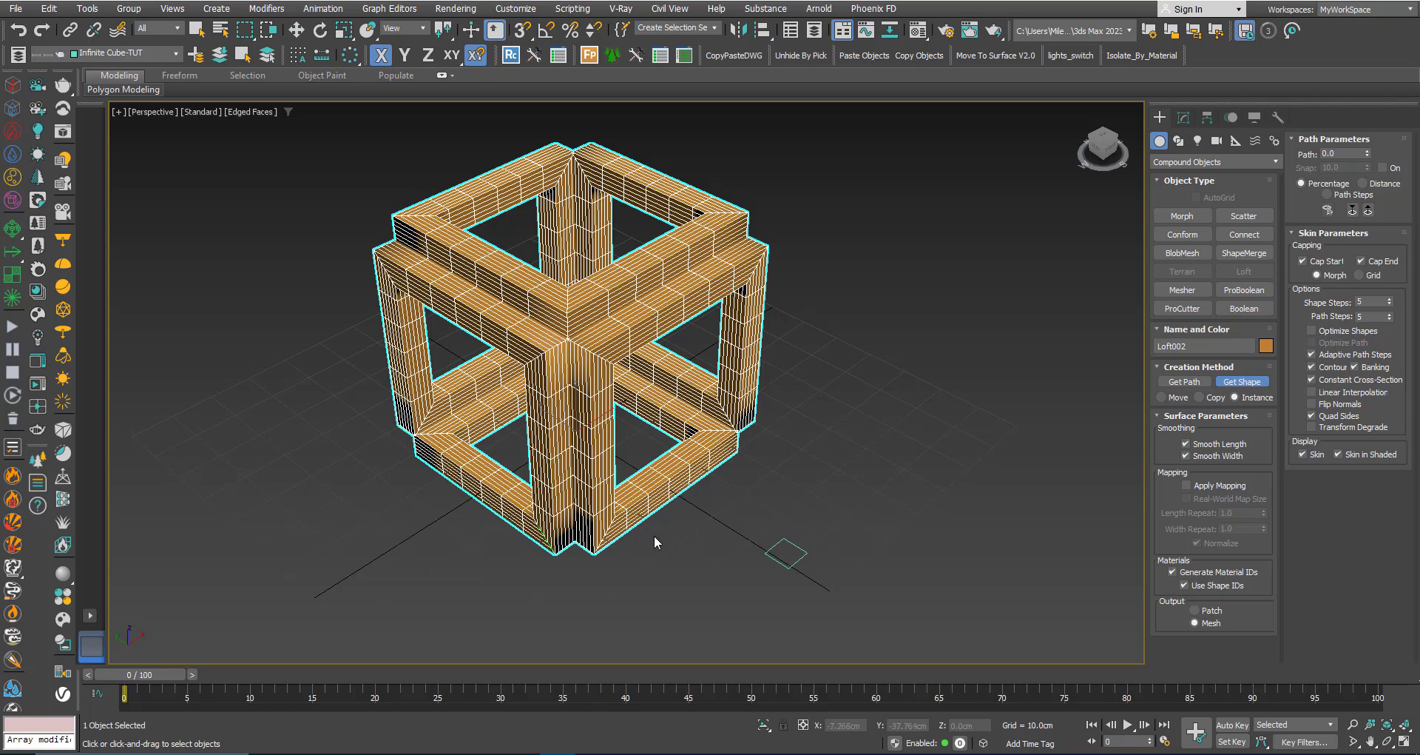
# Inspect the lofted frame in plain shading without edged faces, and restore the edged-faces display.
pyautogui.scroll(-6, 564, 403)
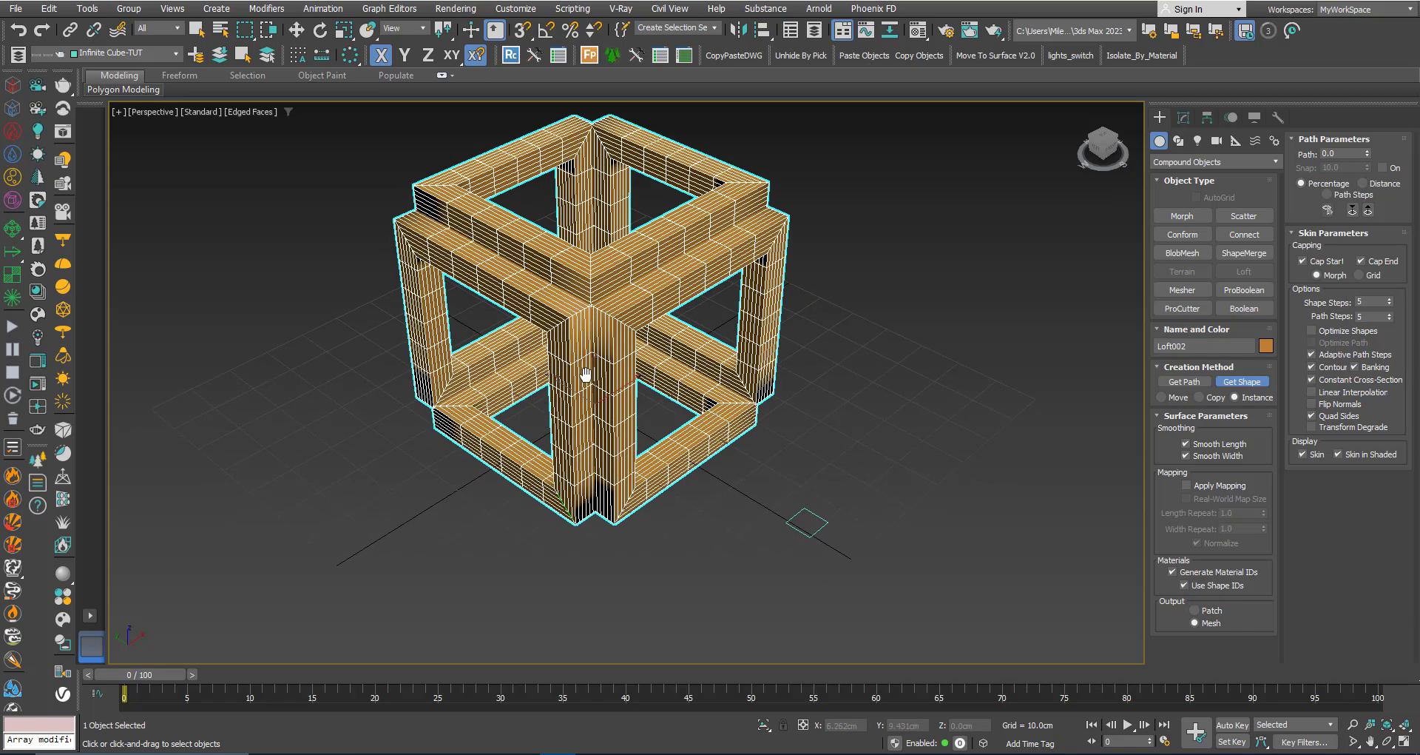
pyautogui.press('F4')
pyautogui.press('w')
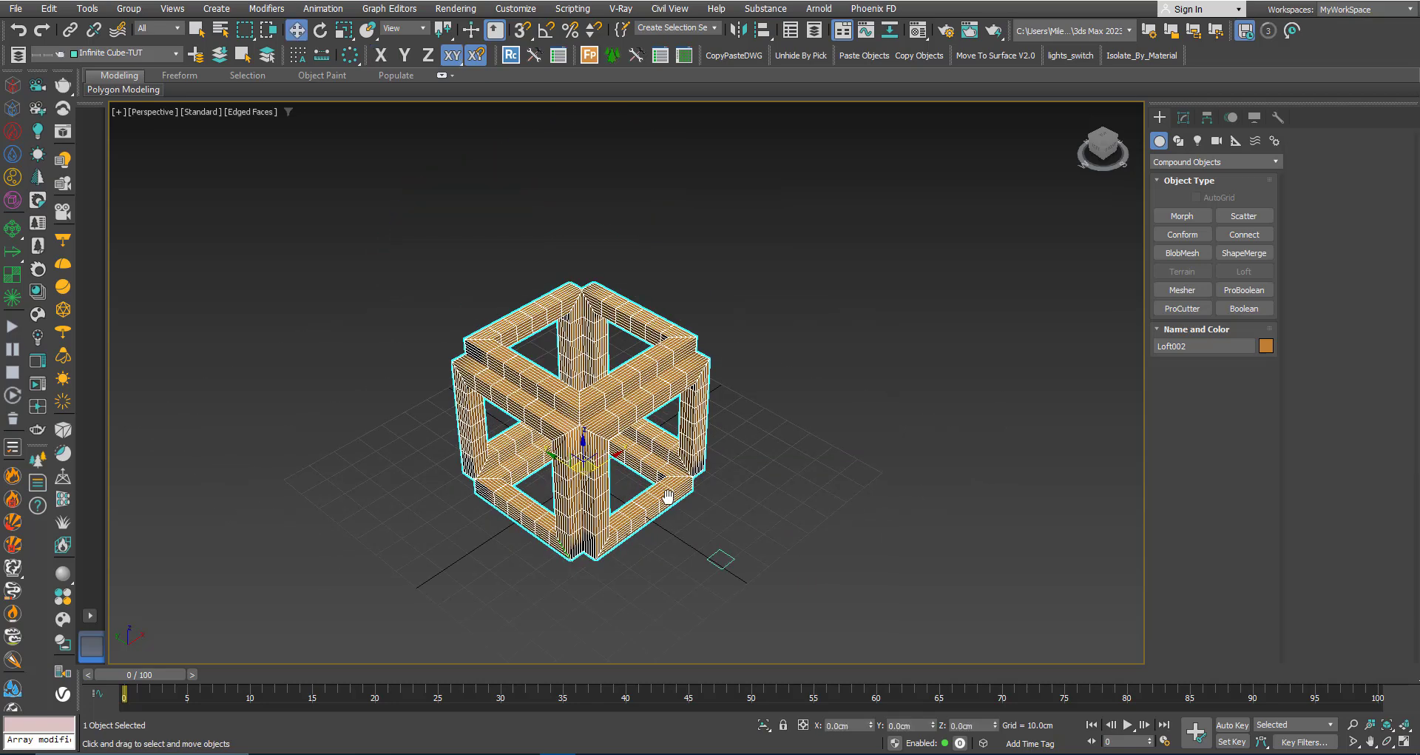
pyautogui.scroll(3, 671, 476)
pyautogui.scroll(4, 641, 465)
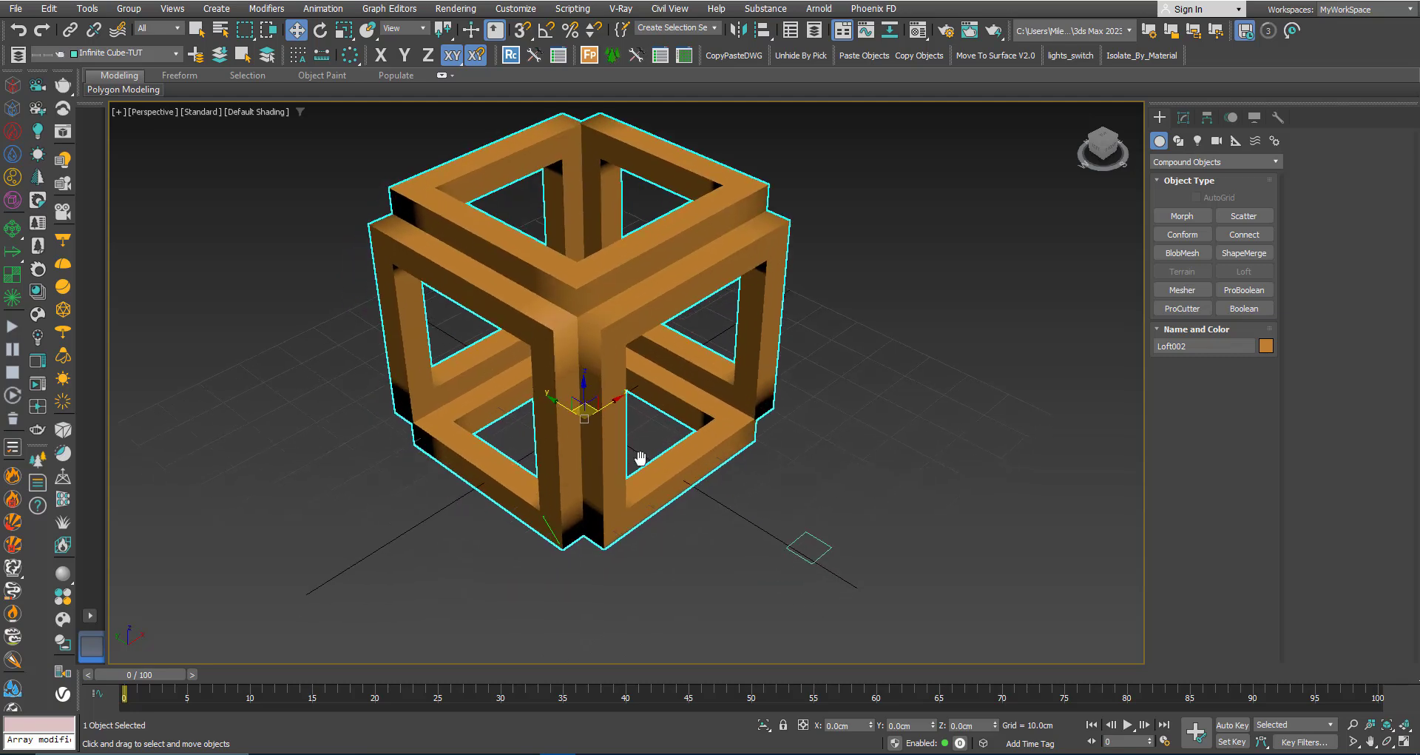
pyautogui.press('F4')
# Reduce the loft's shape steps to 2 in its skin parameters.
pyautogui.click(1184, 117)
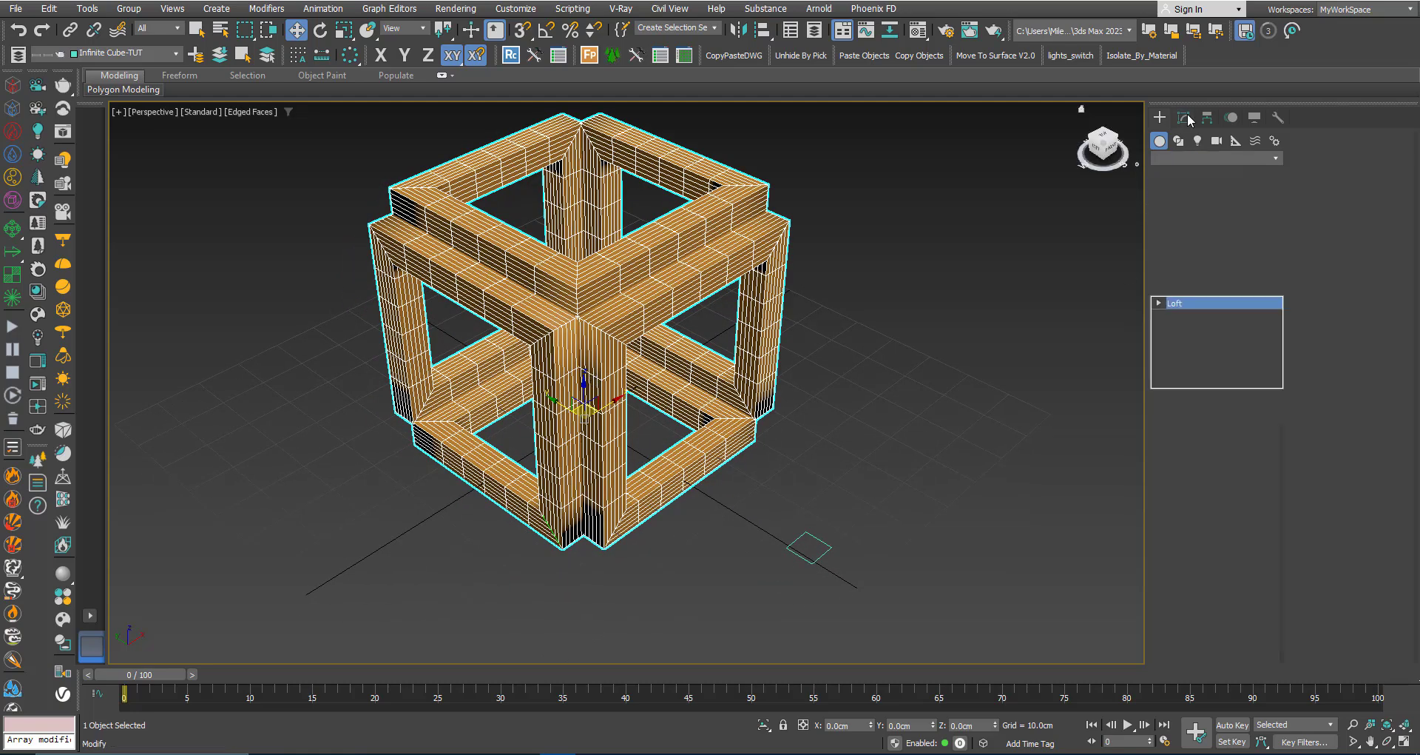
pyautogui.scroll(-1, 1302, 518)
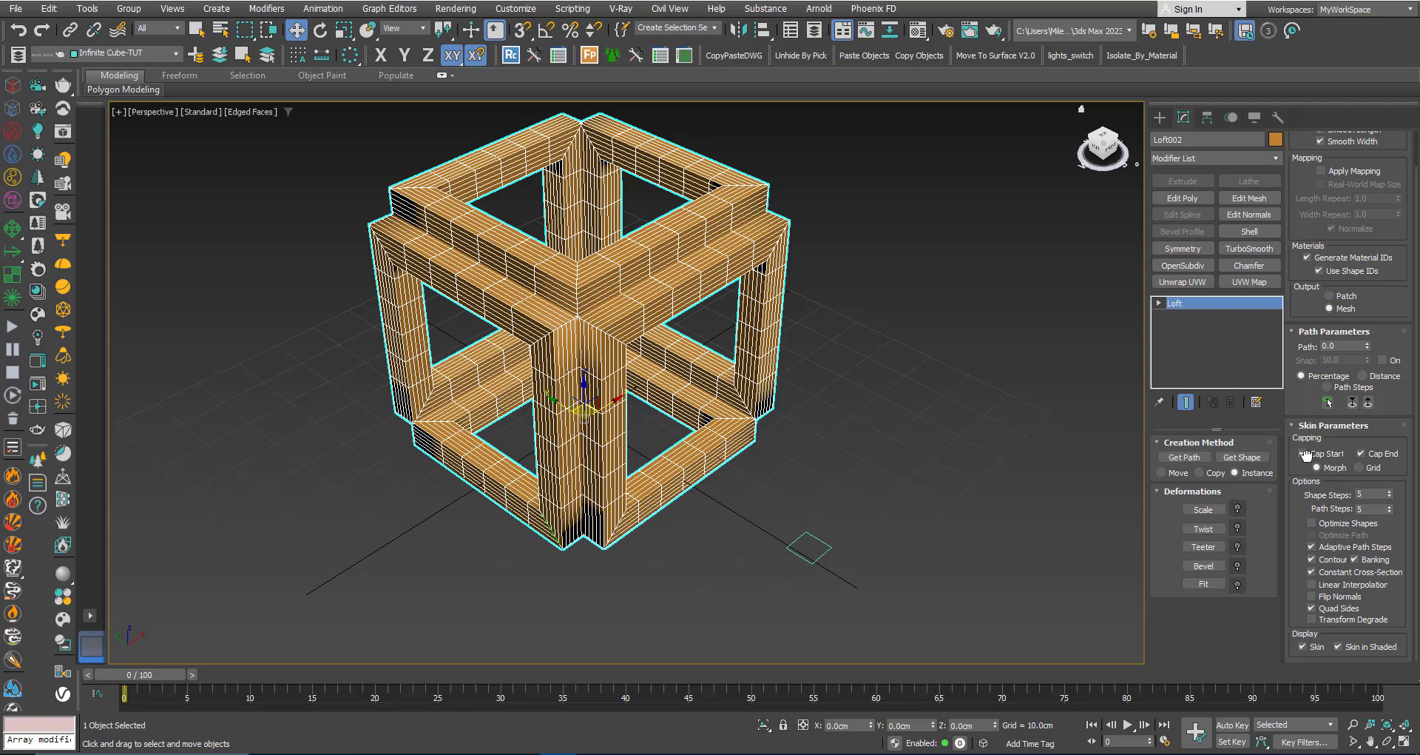
pyautogui.click(1390, 498)
pyautogui.click(1390, 497)
pyautogui.click(1390, 498)
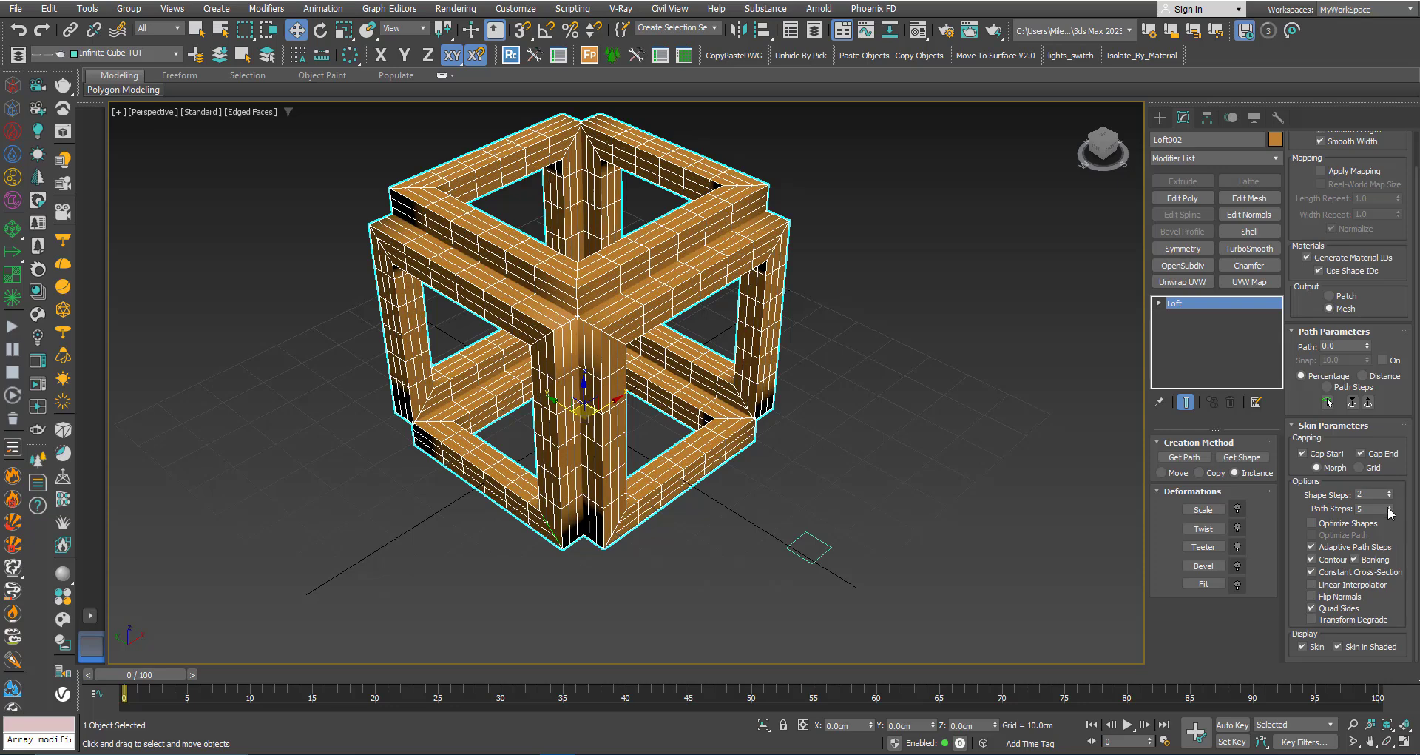
# Try lower and higher path step counts on the loft, and set the path steps back to 5.
pyautogui.click(1389, 511)
pyautogui.click(1389, 511)
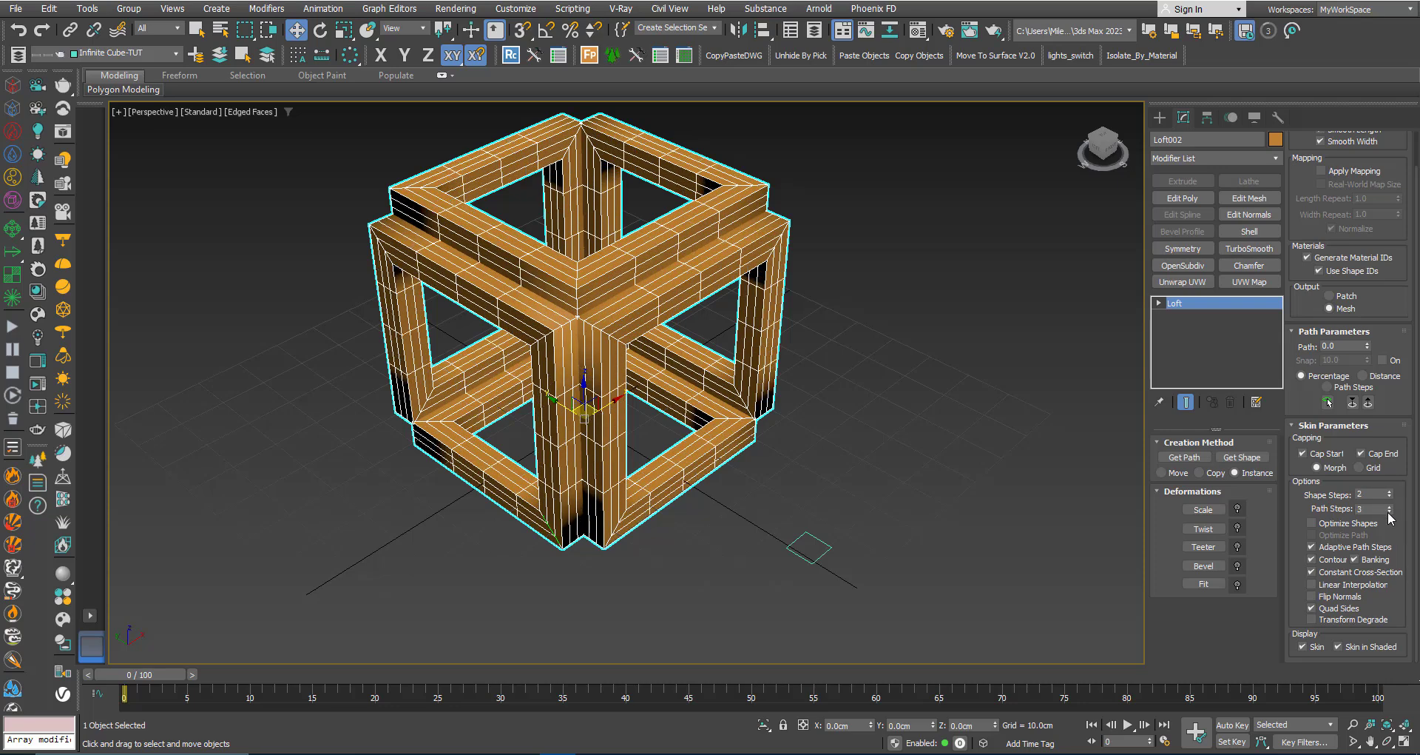
pyautogui.click(1391, 507)
pyautogui.click(1391, 507)
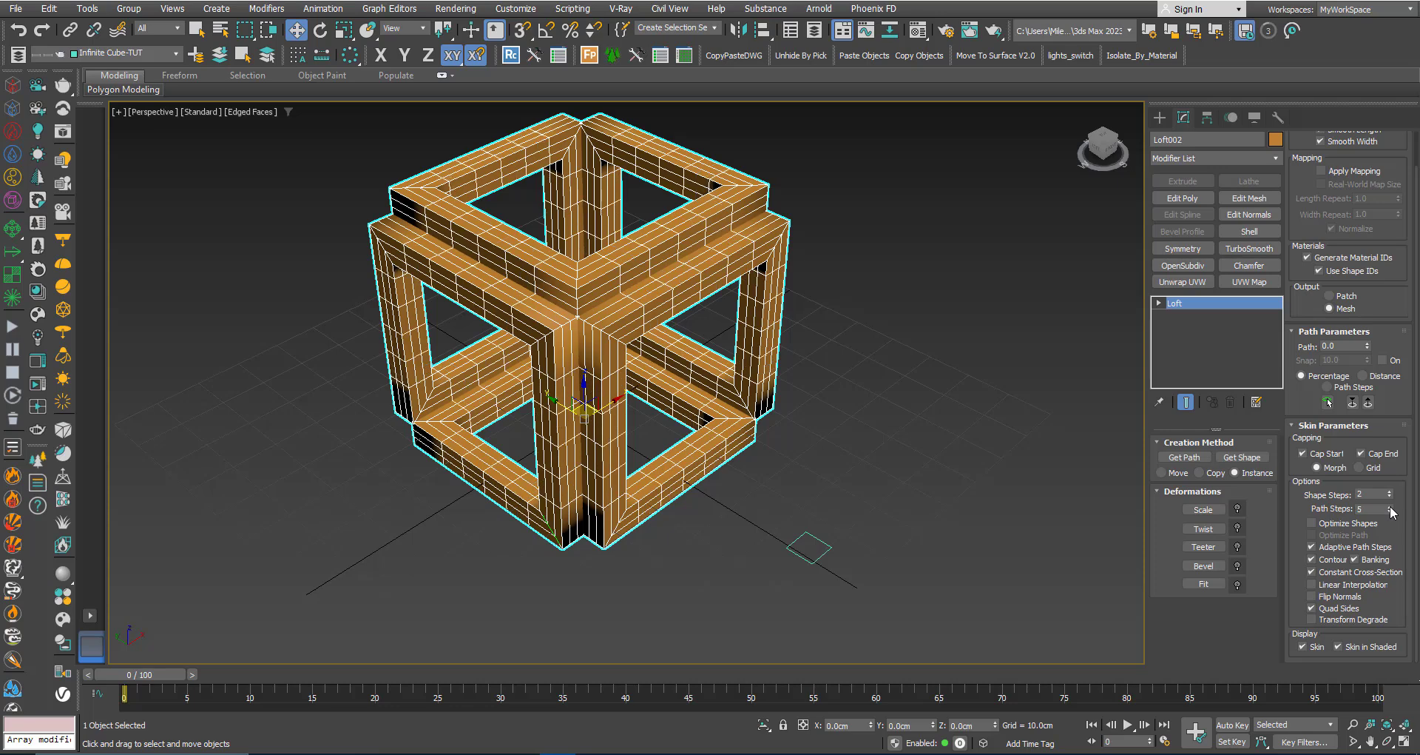
pyautogui.click(1391, 507)
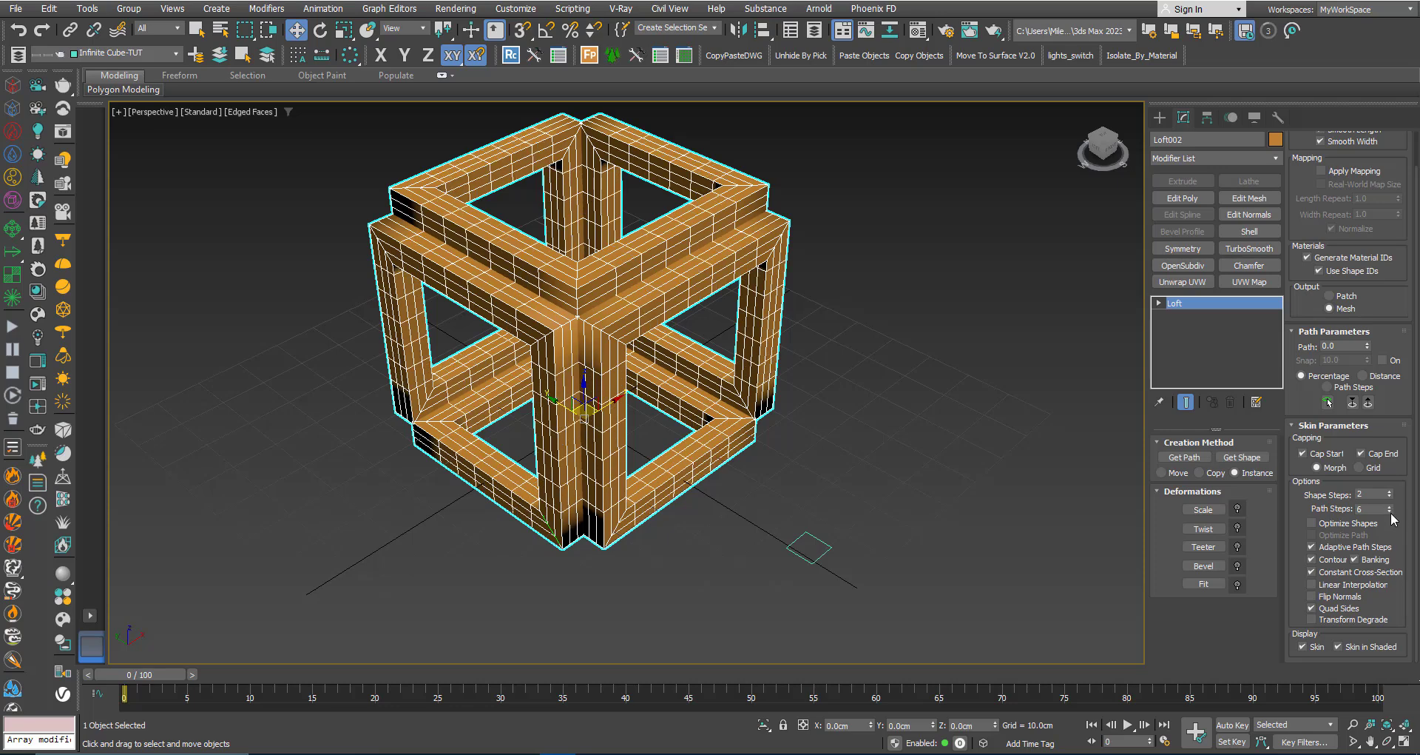
pyautogui.click(1390, 510)
# Set the loft's shape steps to 5 in its skin parameters.
pyautogui.click(1391, 493)
pyautogui.click(1391, 493)
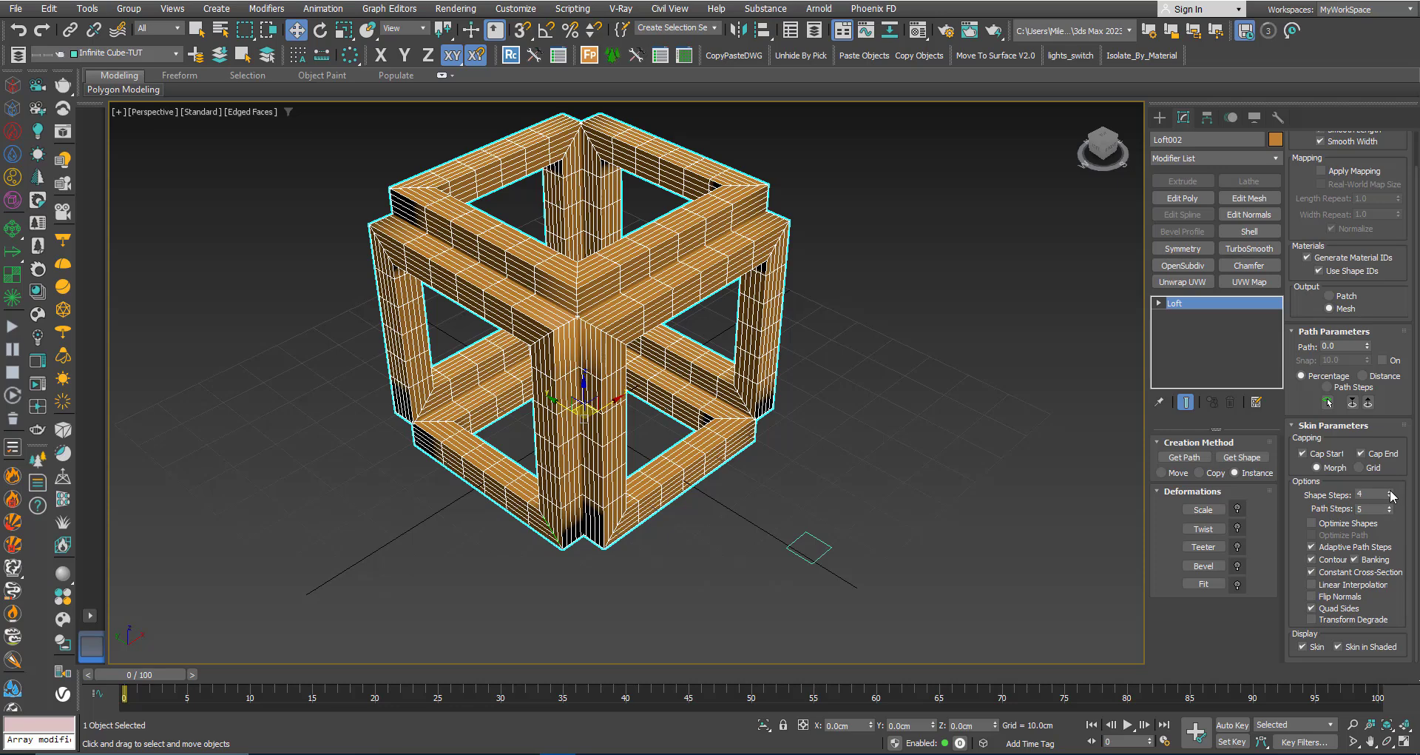
pyautogui.click(1391, 493)
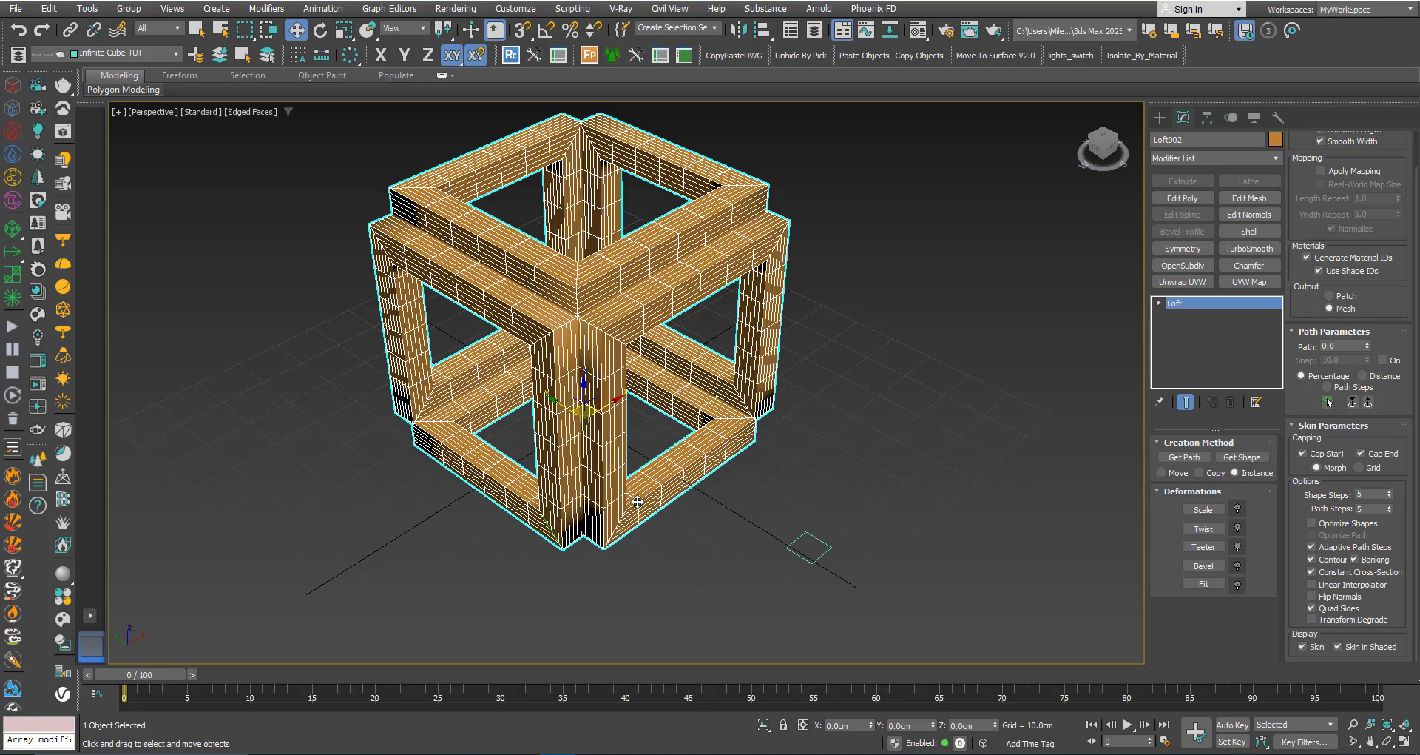
pyautogui.moveTo(637, 503)
pyautogui.keyDown('alt'); pyautogui.mouseDown(button='middle')
pyautogui.moveTo(654, 489)
pyautogui.moveTo(638, 499)
pyautogui.mouseUp(button='middle'); pyautogui.keyUp('alt')
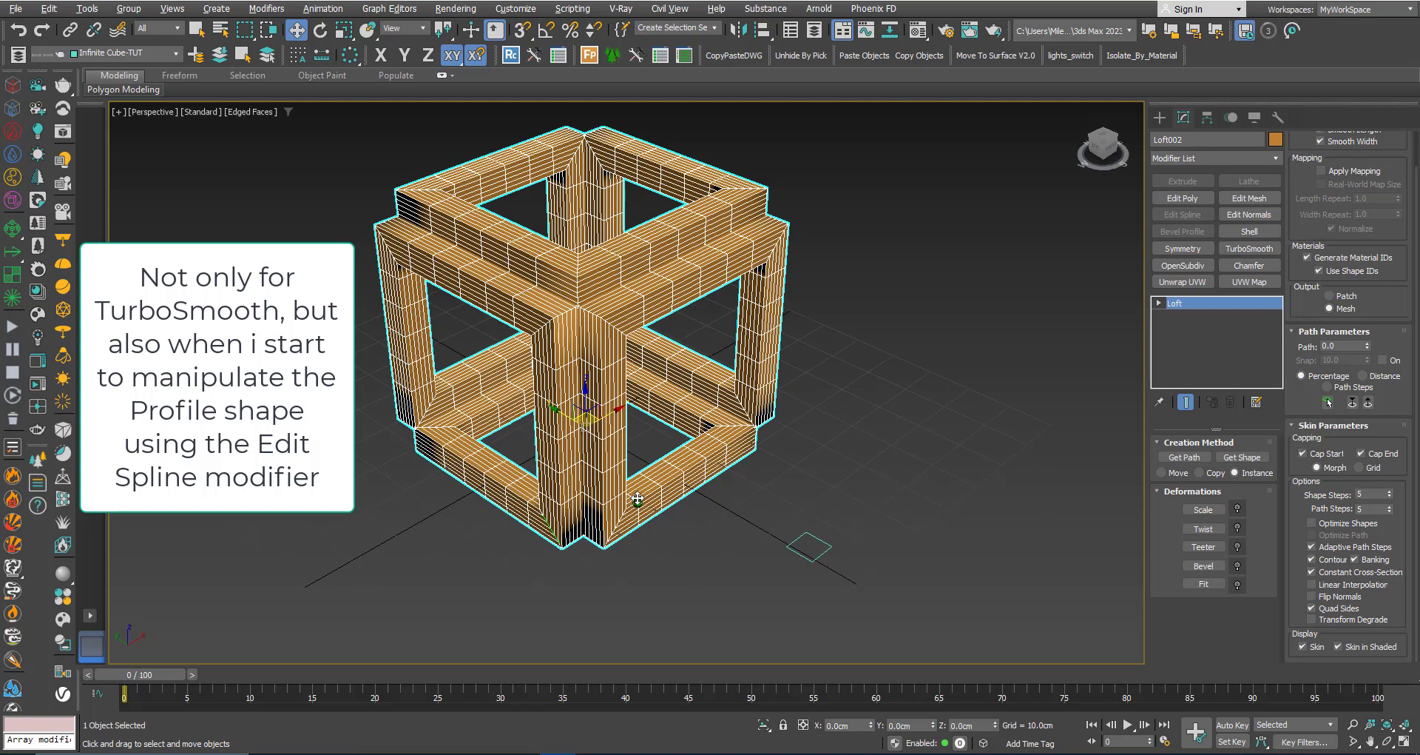
pyautogui.click(736, 595)
pyautogui.click(603, 528)
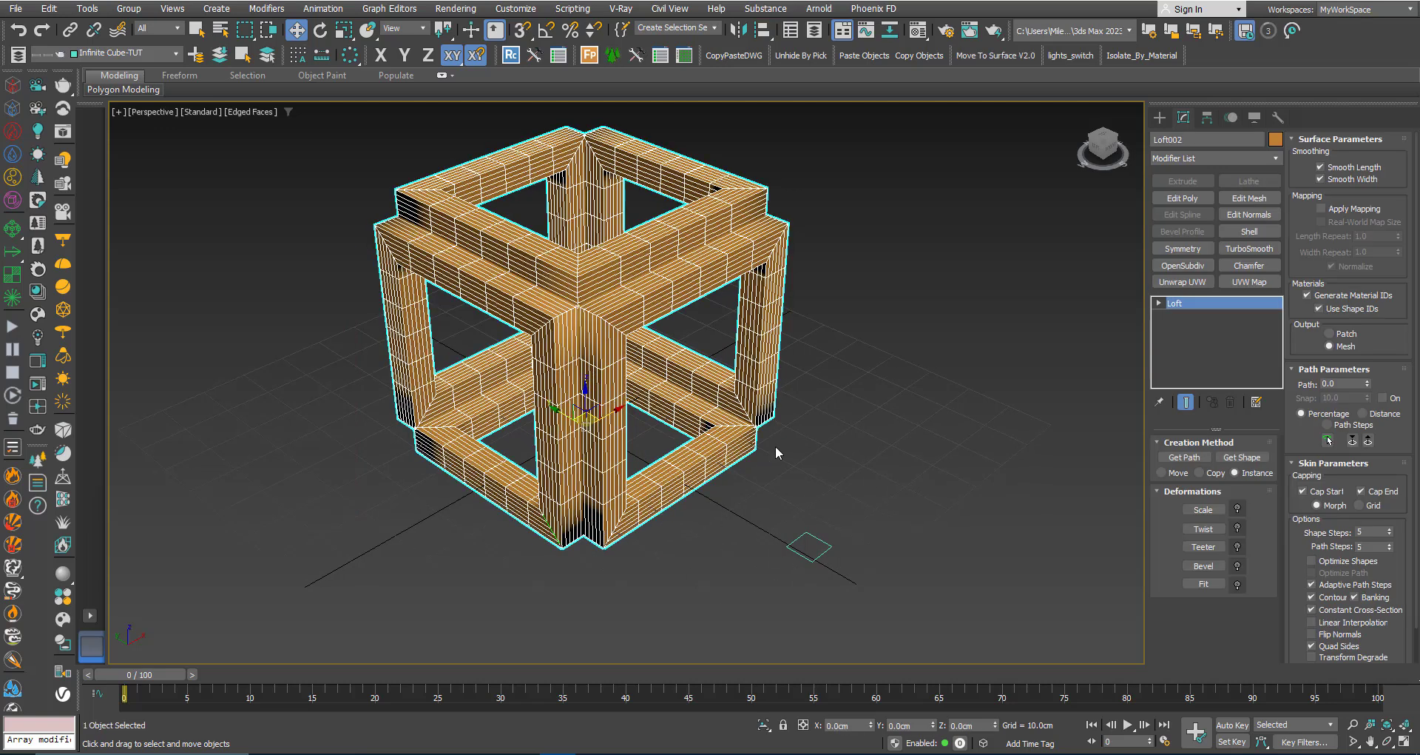
# Add an Edit Poly modifier to the loft and auto-smooth all of its elements with a threshold of 45.
pyautogui.click(1186, 199)
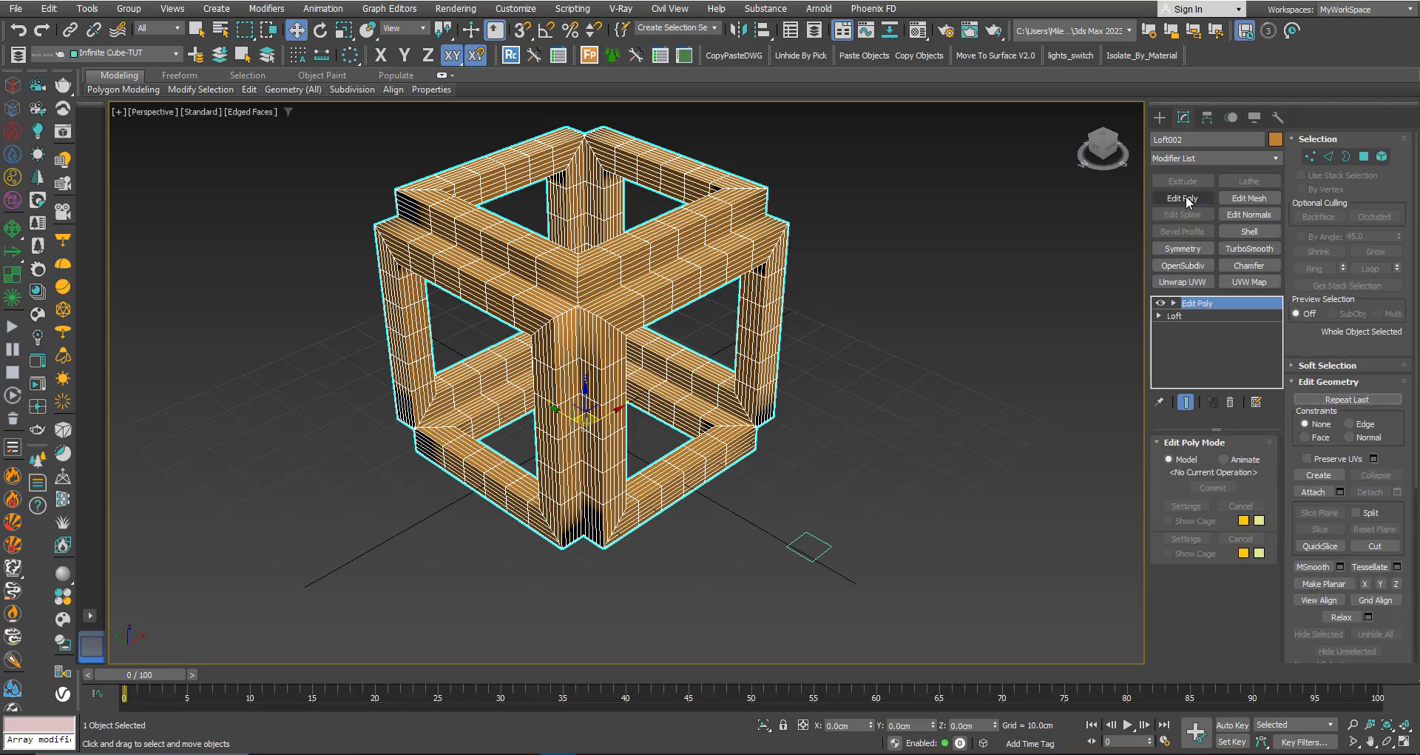
pyautogui.click(1382, 157)
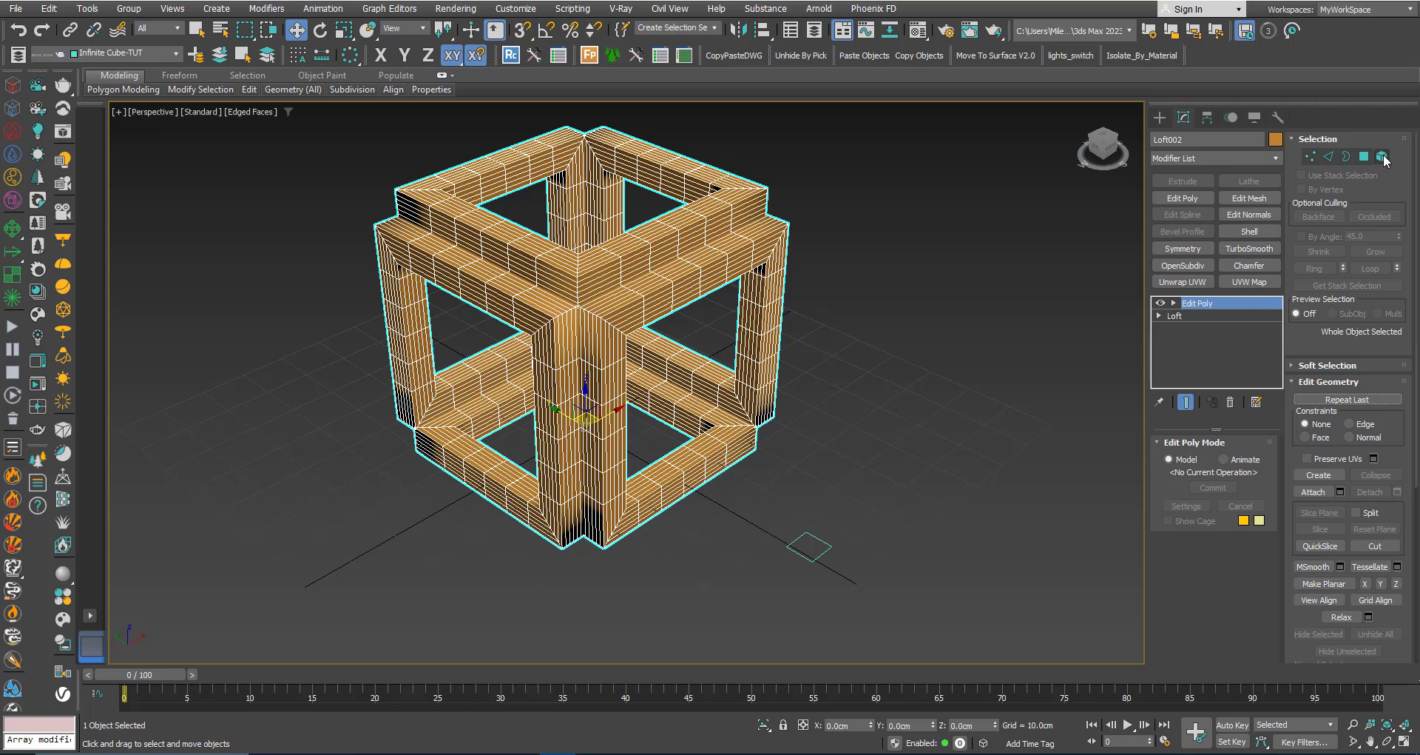
pyautogui.moveTo(897, 395); pyautogui.dragTo(890, 416, button='middle')
pyautogui.hotkey('ctrl', 'a')
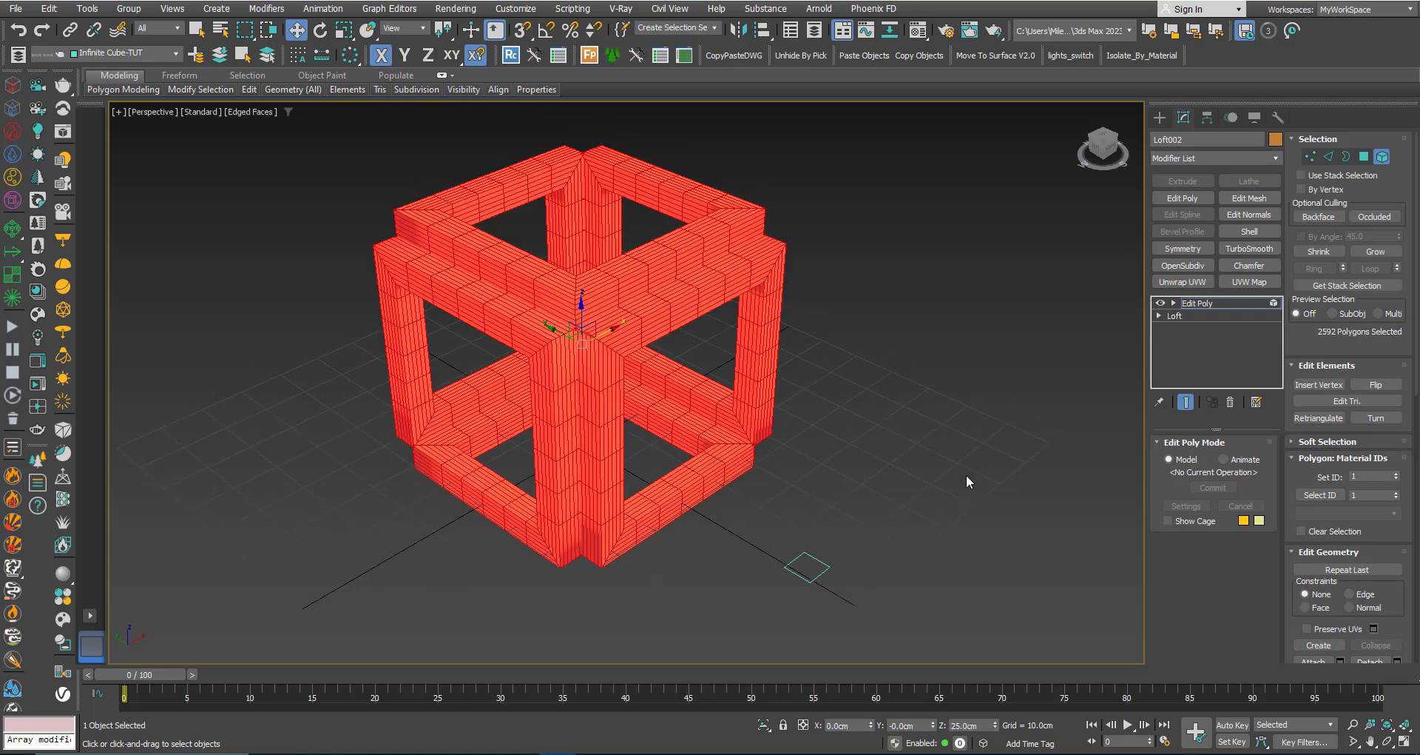
pyautogui.scroll(-5, 1287, 553)
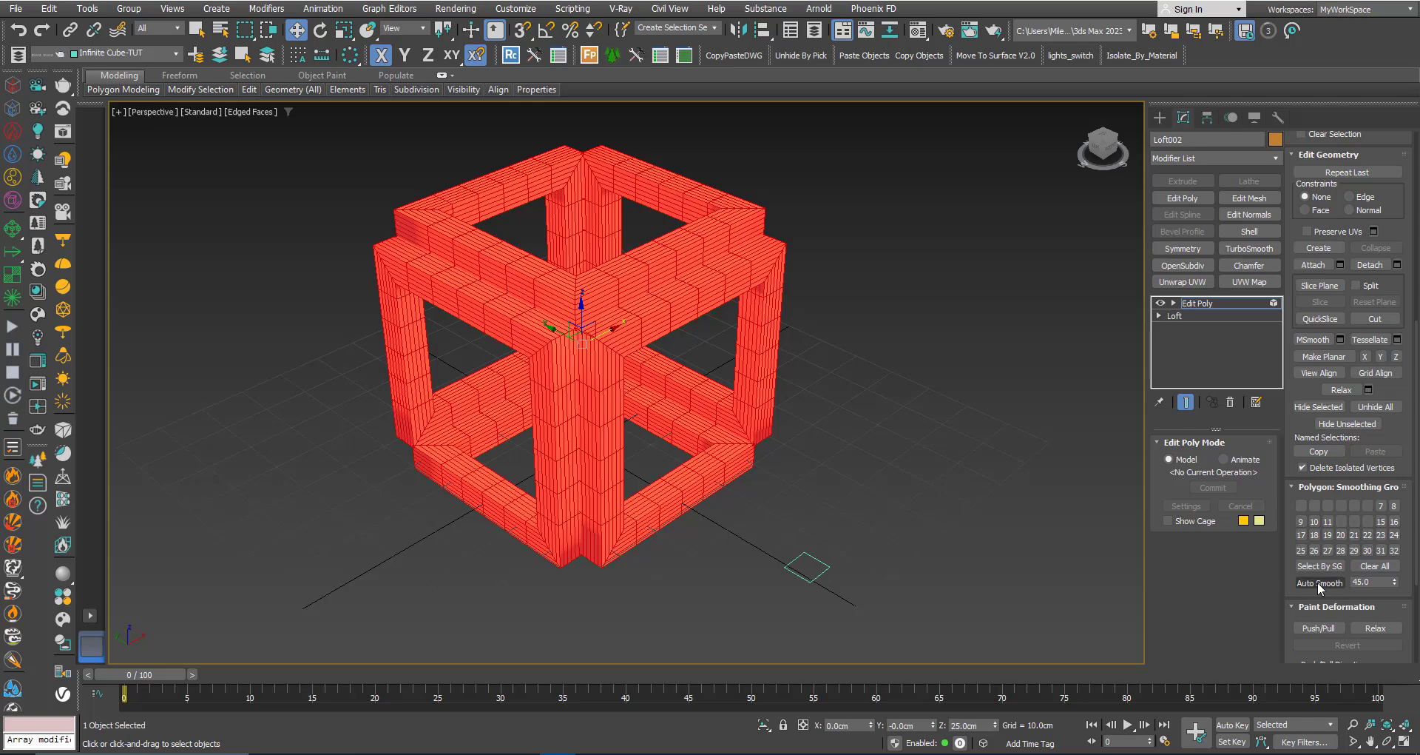
pyautogui.click(1319, 583)
pyautogui.click(1221, 304)
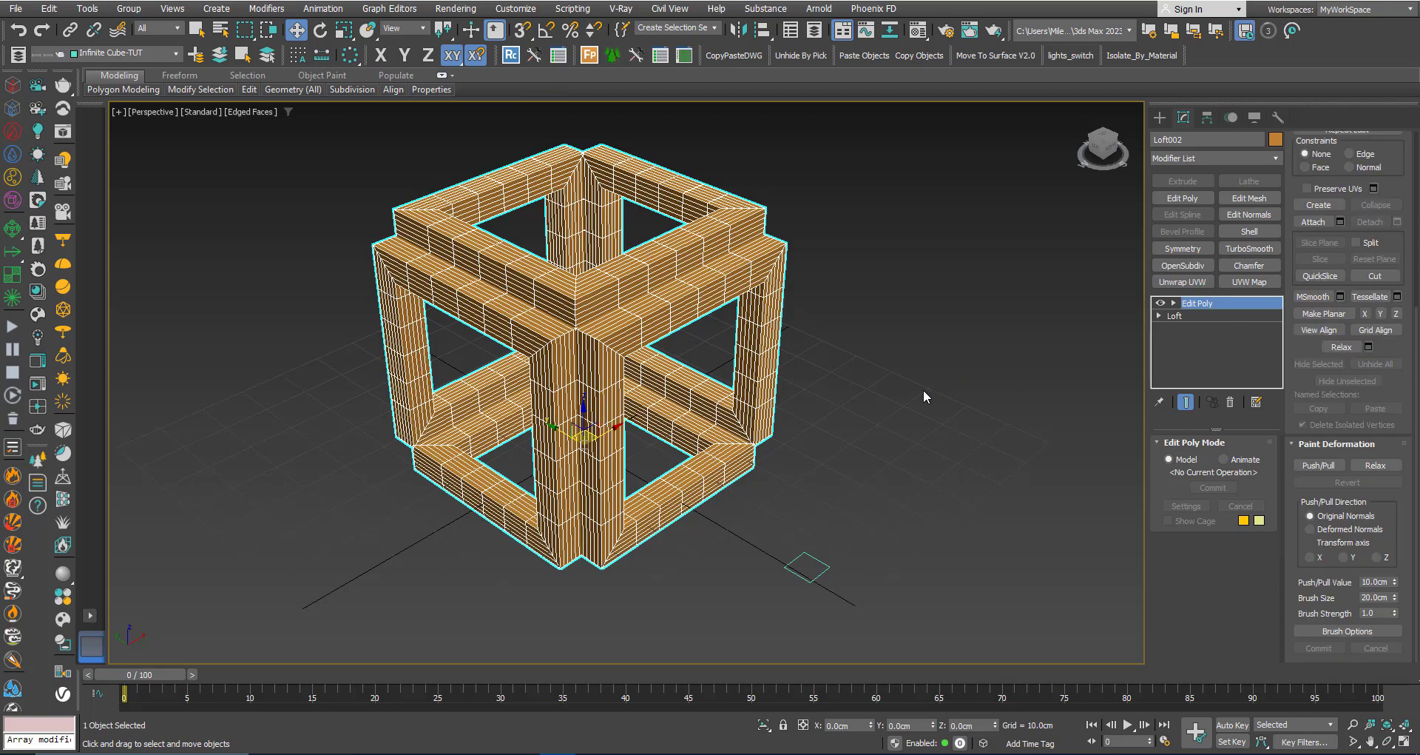
# Turn off the edged-faces display and reduce the profile rectangle to about 2.8 cm long and 5 cm wide.
pyautogui.press('F4')
pyautogui.click(818, 575)
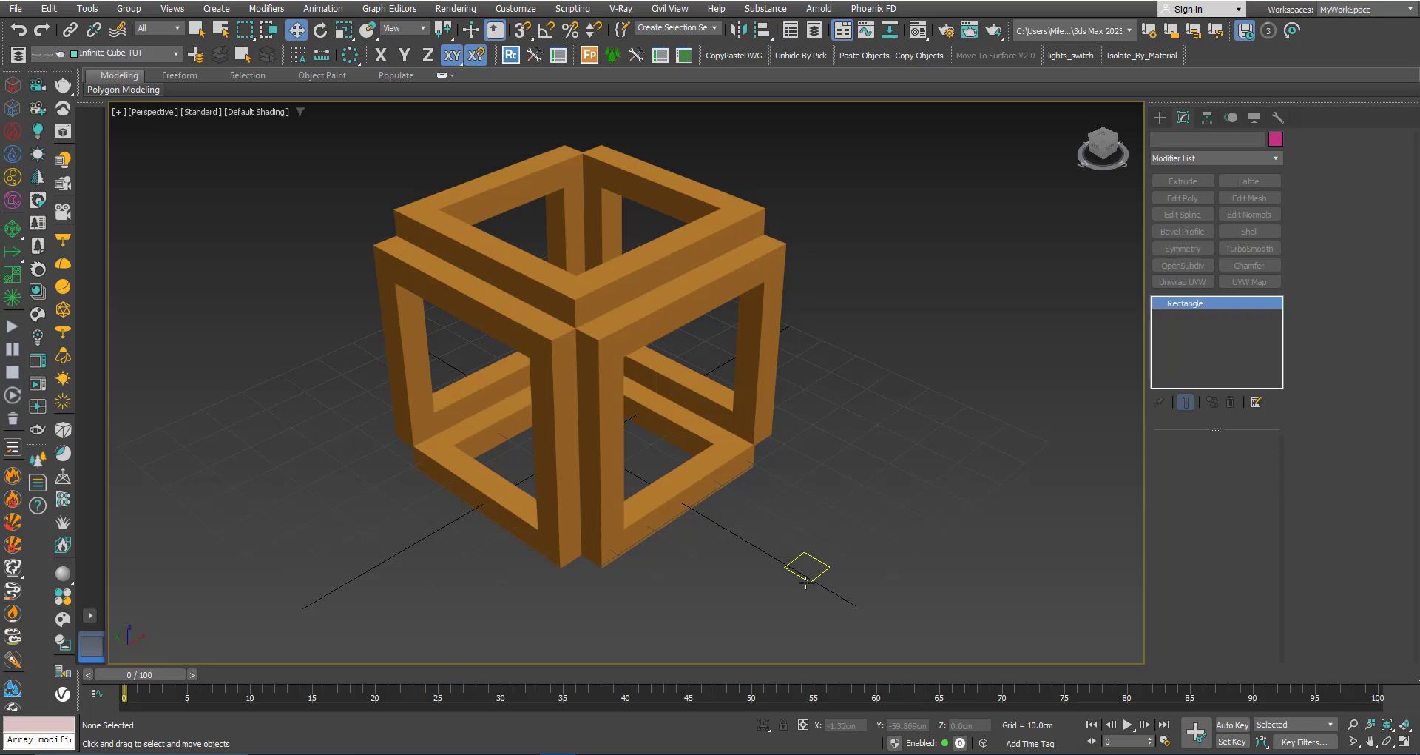
pyautogui.moveTo(1262, 542)
pyautogui.mouseDown()
pyautogui.moveTo(1258, 583)
pyautogui.moveTo(1262, 522)
pyautogui.mouseUp()
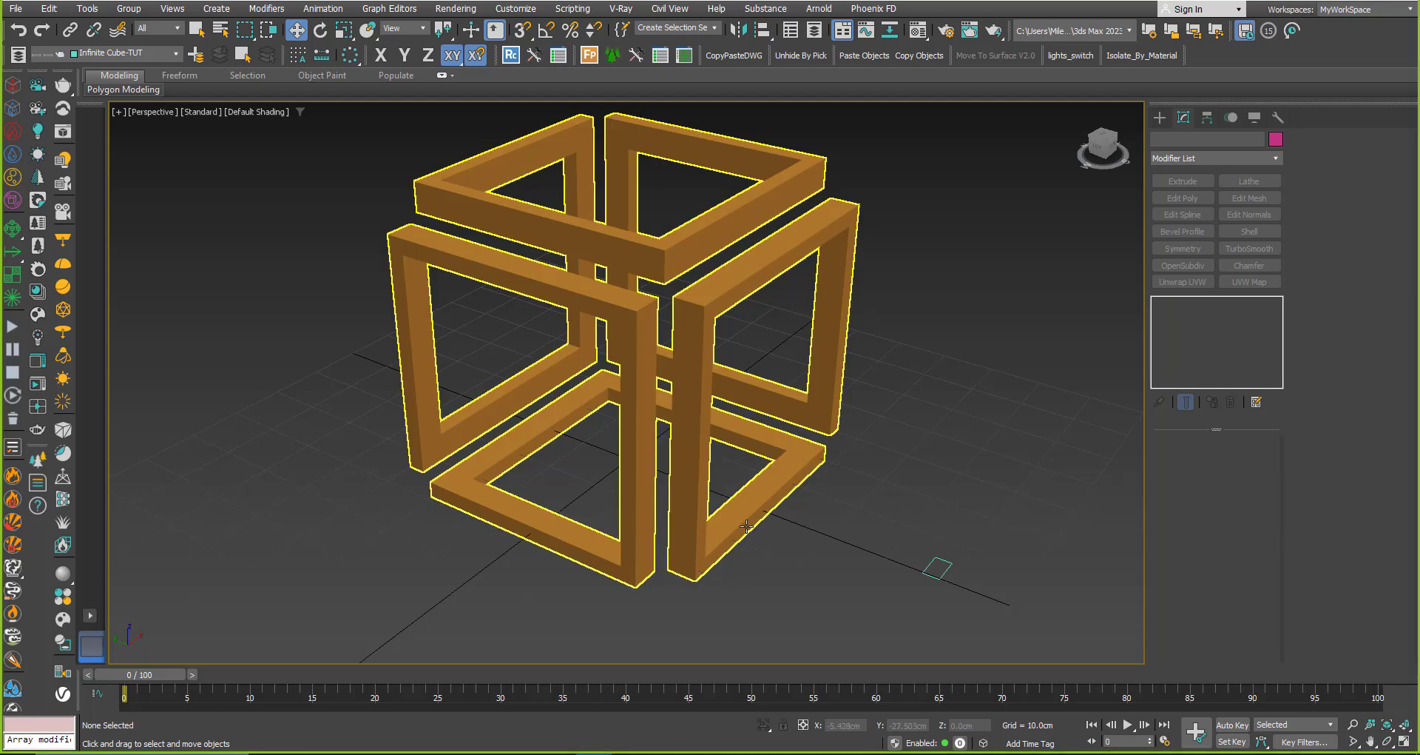
# Add a TurboSmooth modifier with 2 iterations to the lofted frame.
pyautogui.click(821, 459)
pyautogui.click(1182, 197)
pyautogui.click(1249, 248)
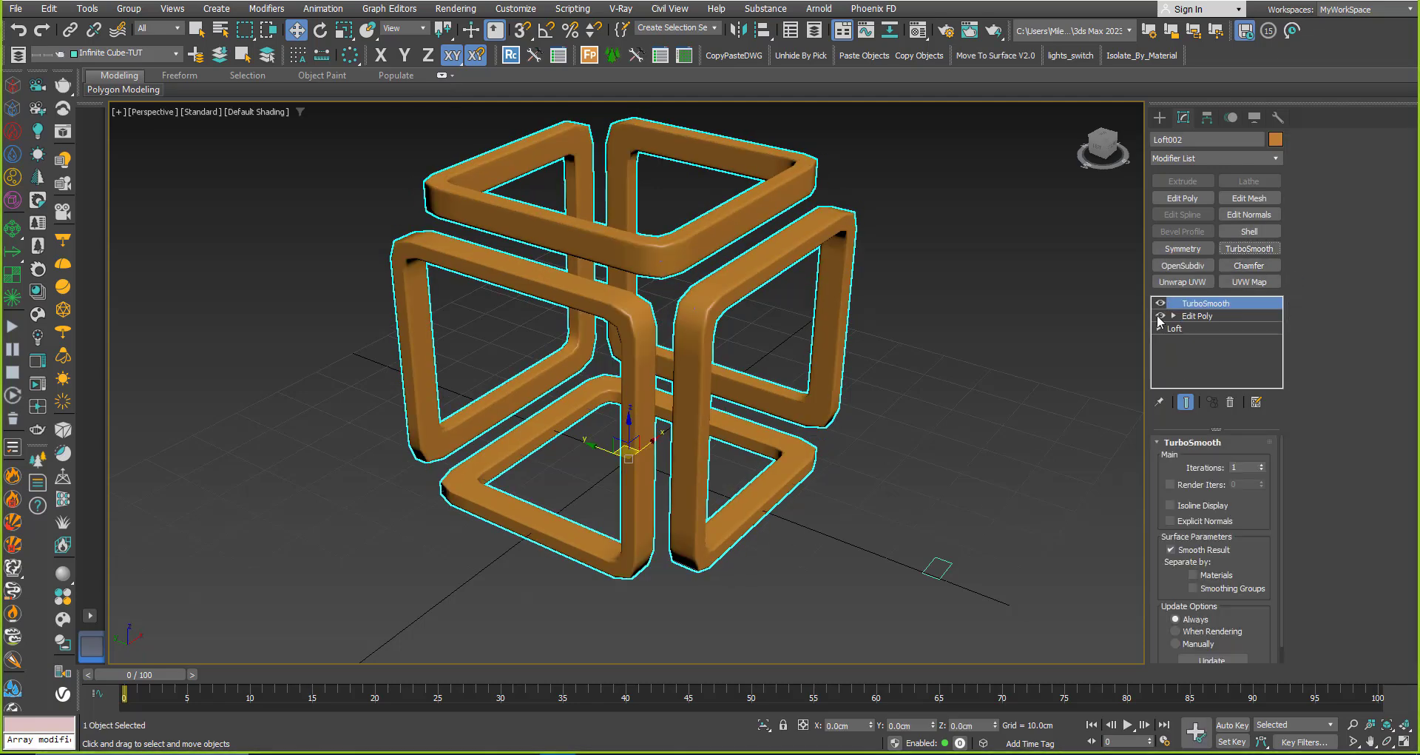
pyautogui.click(1263, 464)
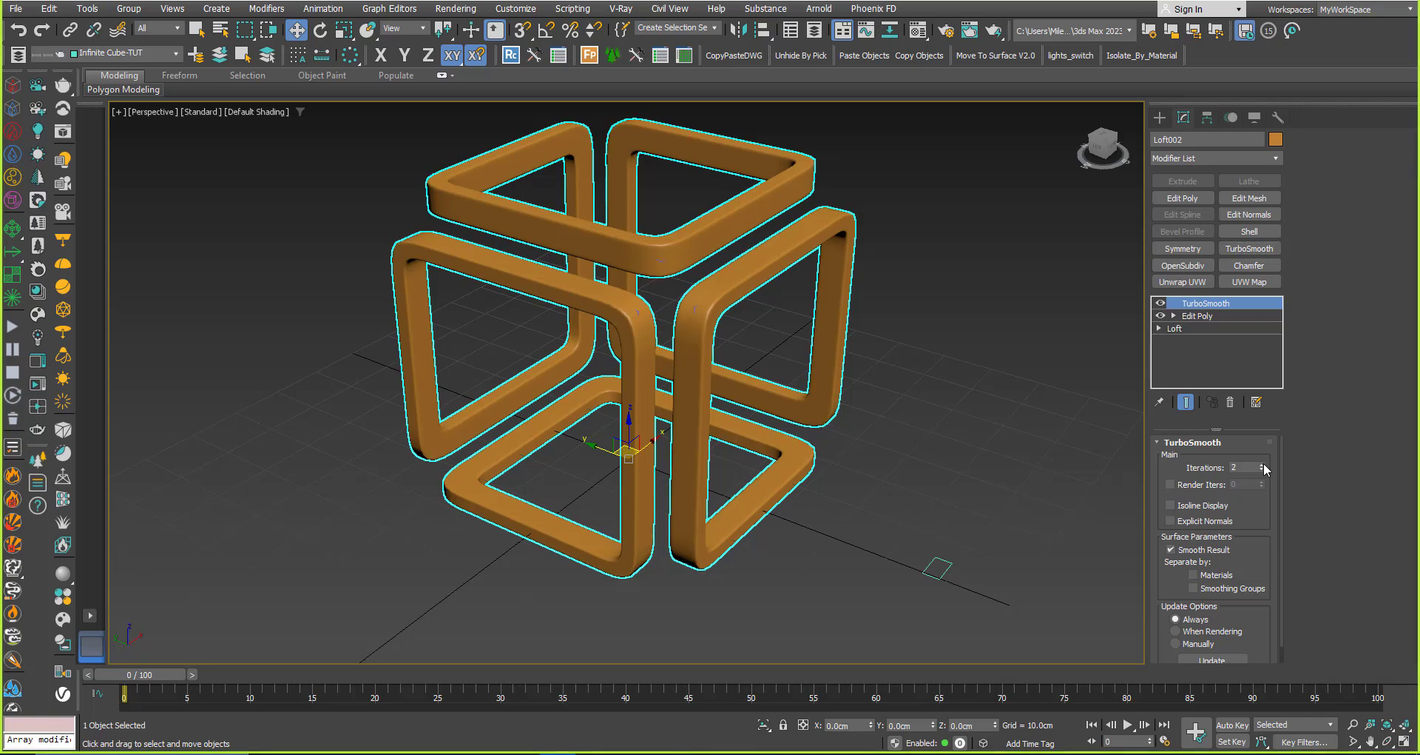
# Resize the profile rectangle to about 3.9 cm long and 4.7 cm wide.
pyautogui.click(935, 576)
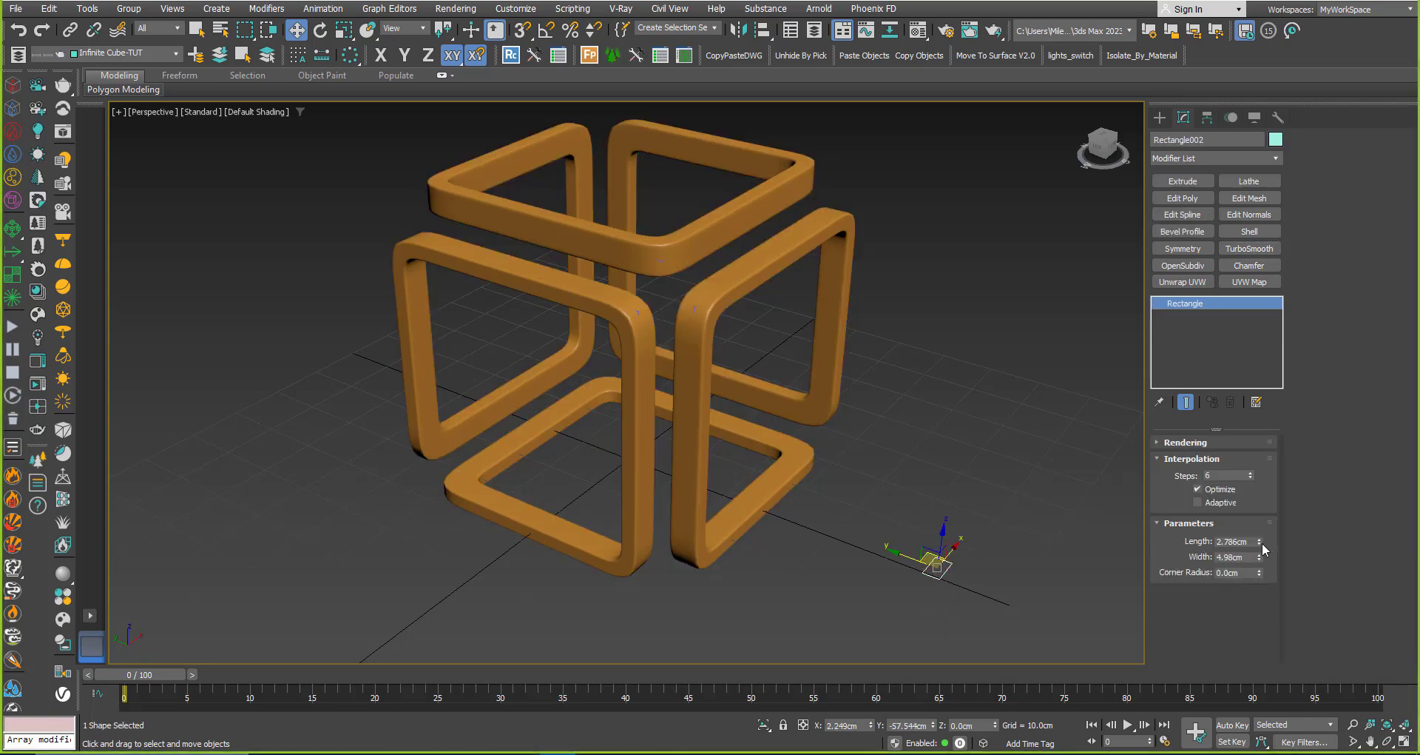
pyautogui.moveTo(1260, 542)
pyautogui.mouseDown()
pyautogui.moveTo(1263, 489)
pyautogui.moveTo(1259, 559)
pyautogui.mouseUp()
pyautogui.keyDown('alt'); pyautogui.moveTo(714, 544); pyautogui.dragTo(730, 598, button='middle'); pyautogui.keyUp('alt')
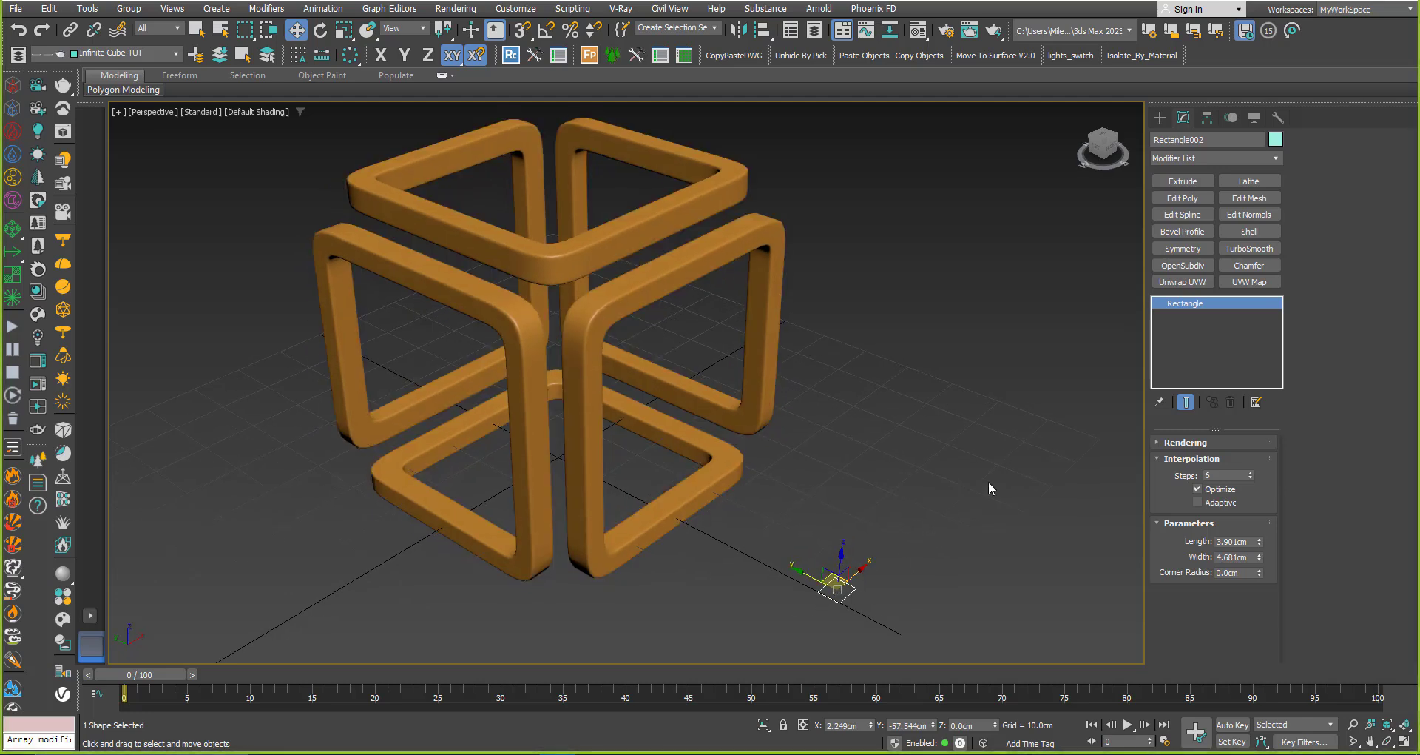
# Add an Edit Spline modifier to the profile rectangle and move its fourth vertex about 2.6 cm outward along X.
pyautogui.click(1191, 215)
pyautogui.click(1196, 464)
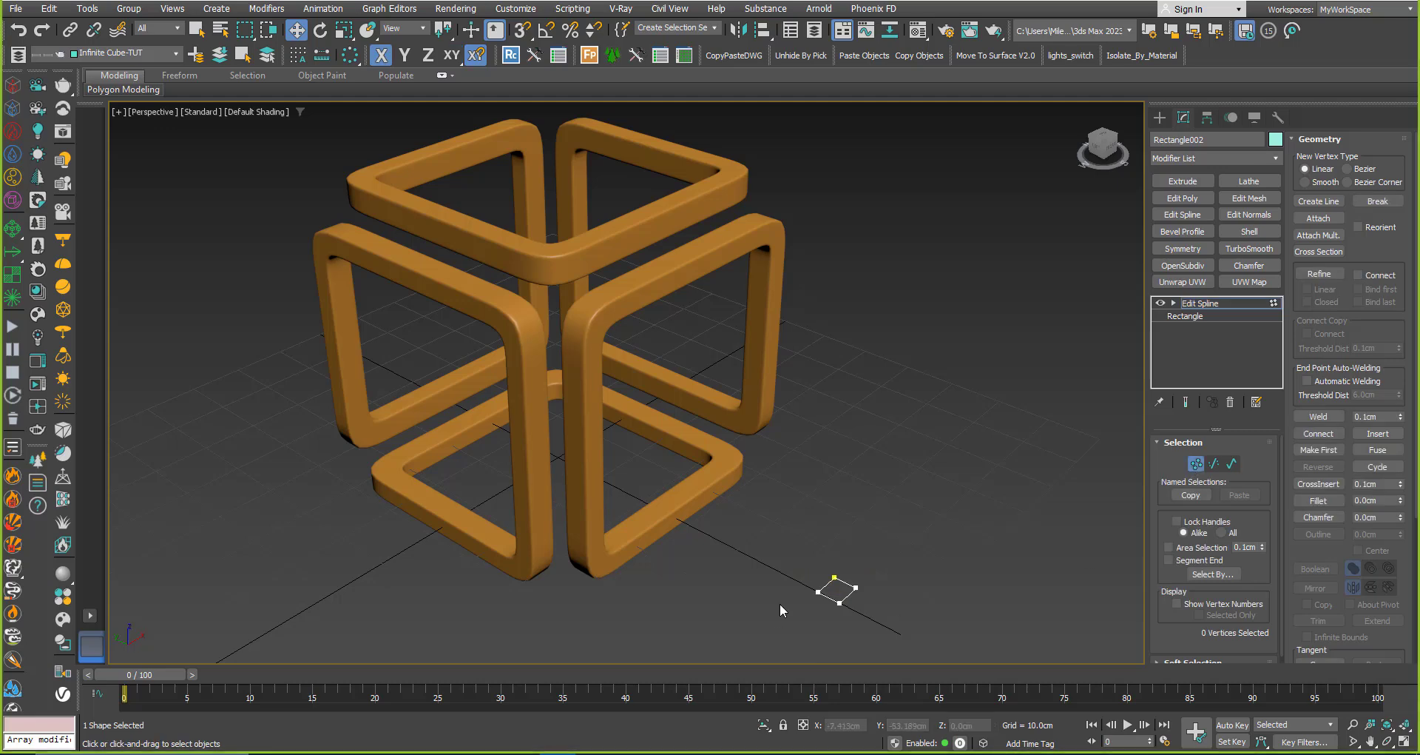
pyautogui.click(854, 587)
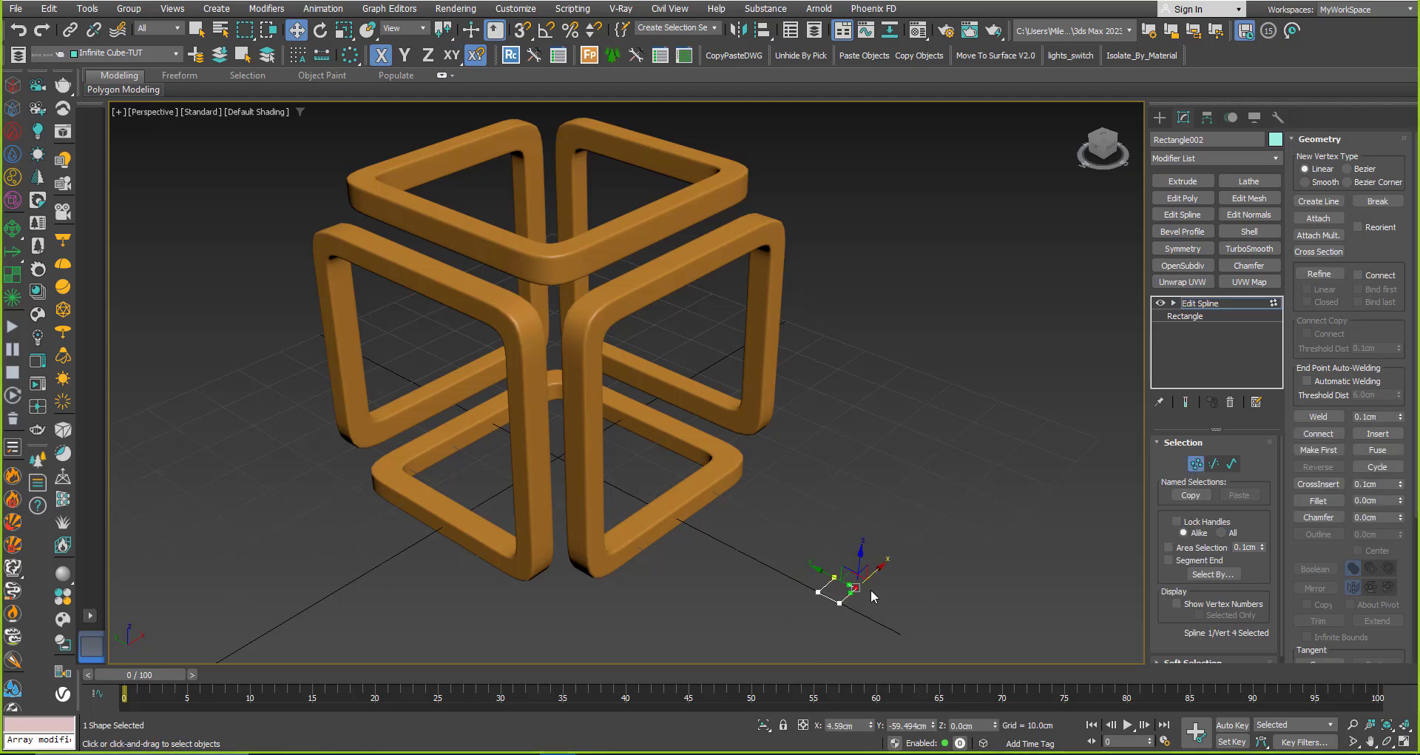
pyautogui.scroll(4, 871, 584)
pyautogui.moveTo(866, 580); pyautogui.dragTo(880, 568)
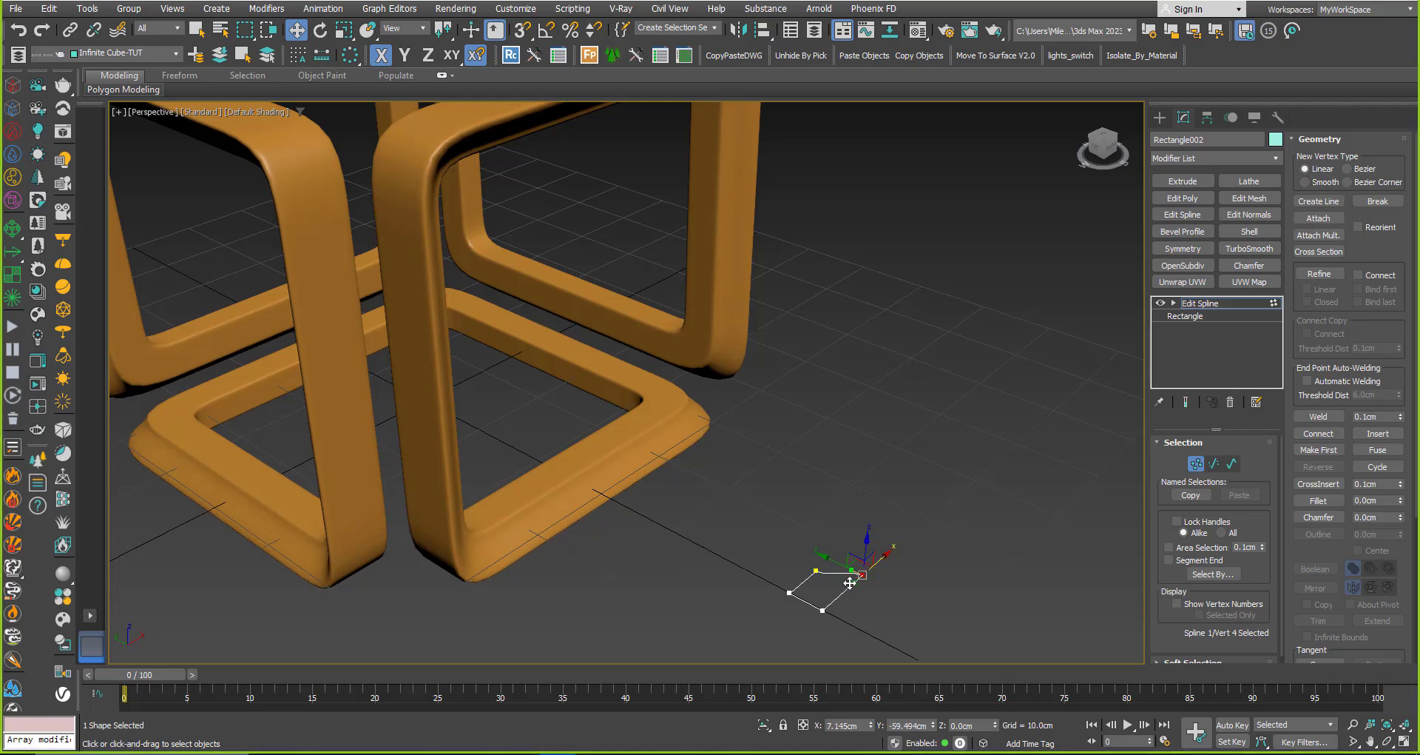
pyautogui.scroll(-5, 840, 589)
pyautogui.scroll(5, 830, 595)
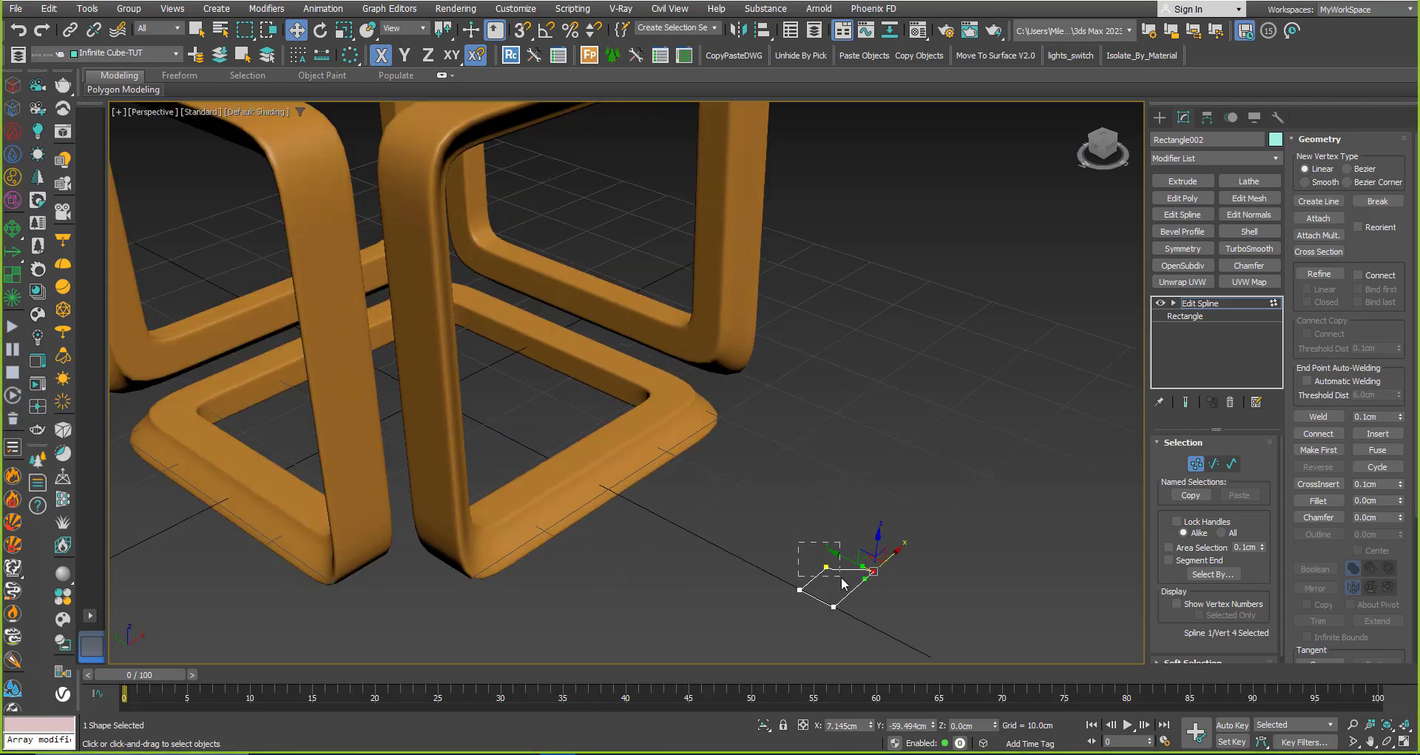
# Try to fillet the profile's displaced fourth vertex.
pyautogui.moveTo(842, 580); pyautogui.dragTo(842, 577)
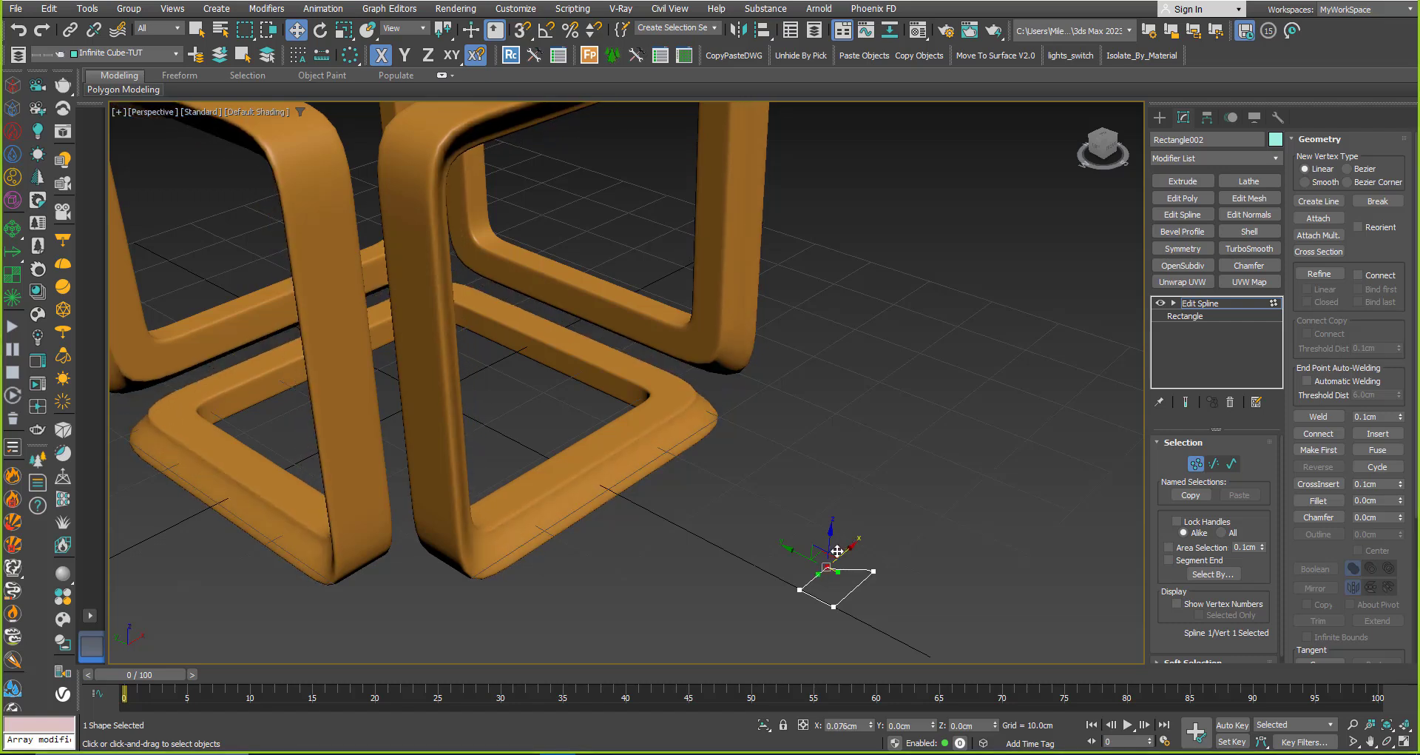
pyautogui.click(873, 569)
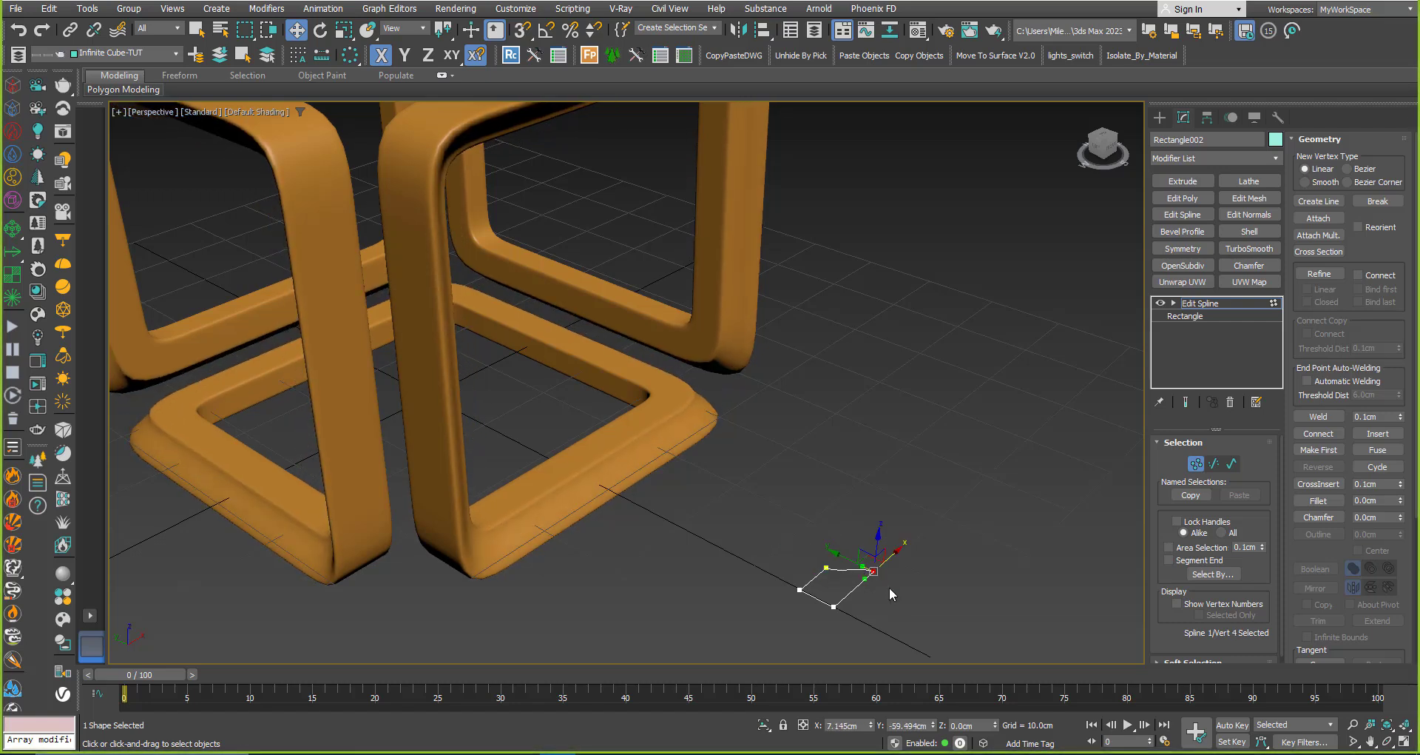
pyautogui.click(1318, 501)
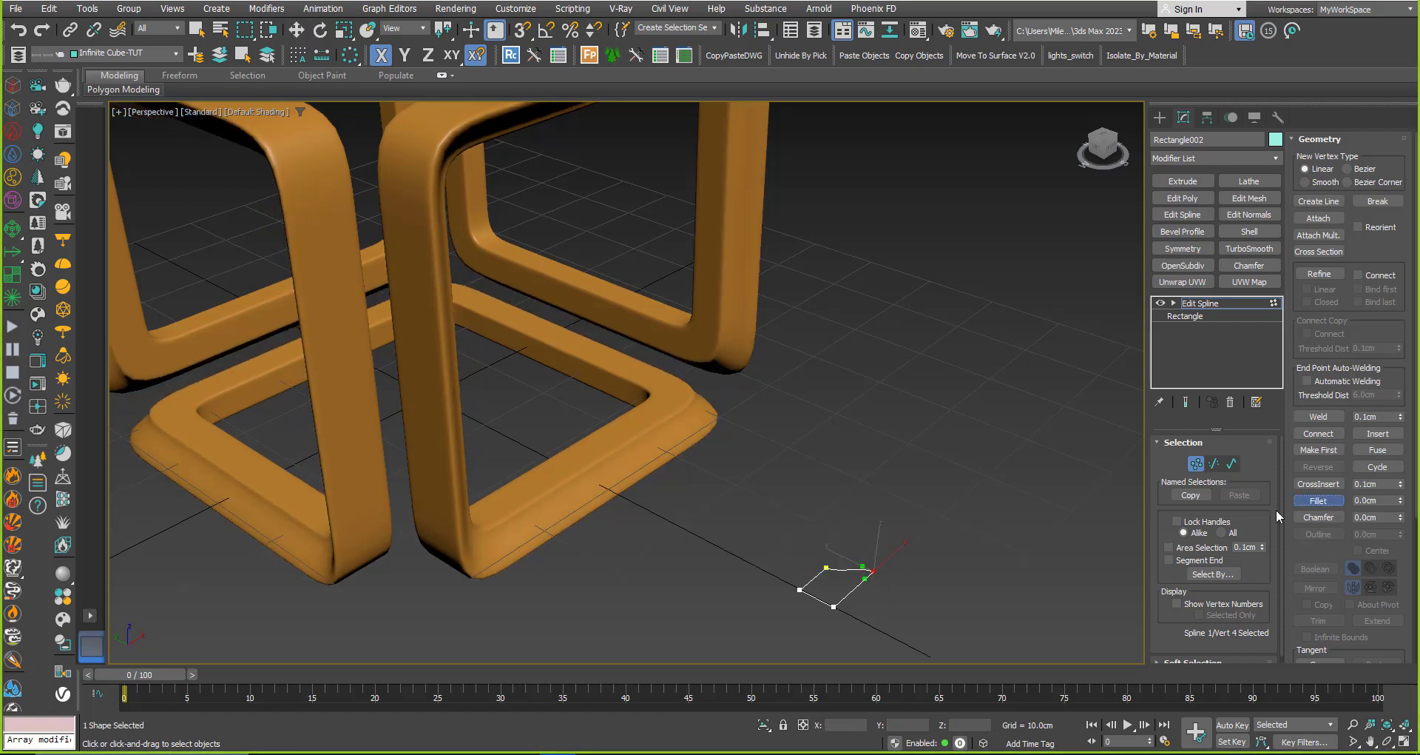
pyautogui.moveTo(875, 570); pyautogui.dragTo(874, 557)
# Divide the profile segment between the first and fourth vertices with 1 new vertex.
pyautogui.click(1174, 303)
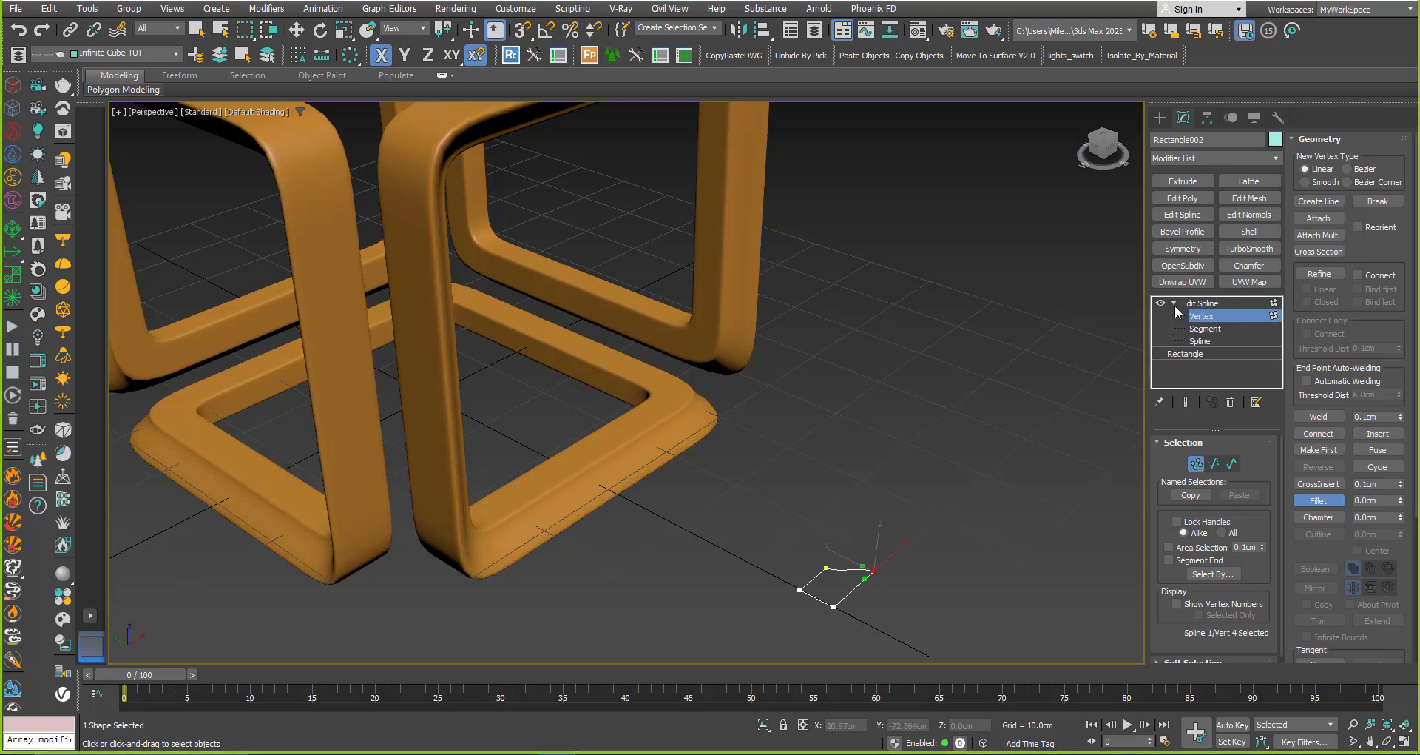
pyautogui.click(1206, 341)
pyautogui.click(1205, 328)
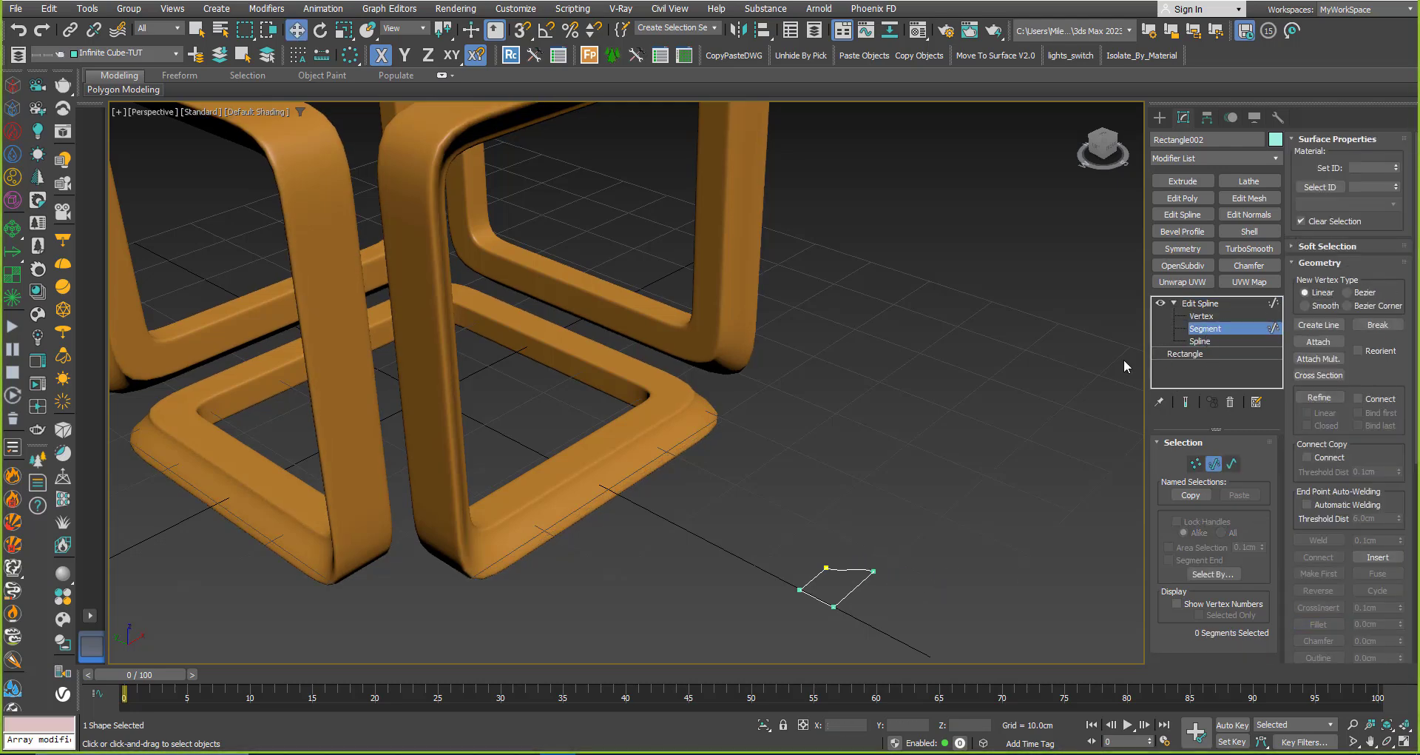
pyautogui.click(853, 568)
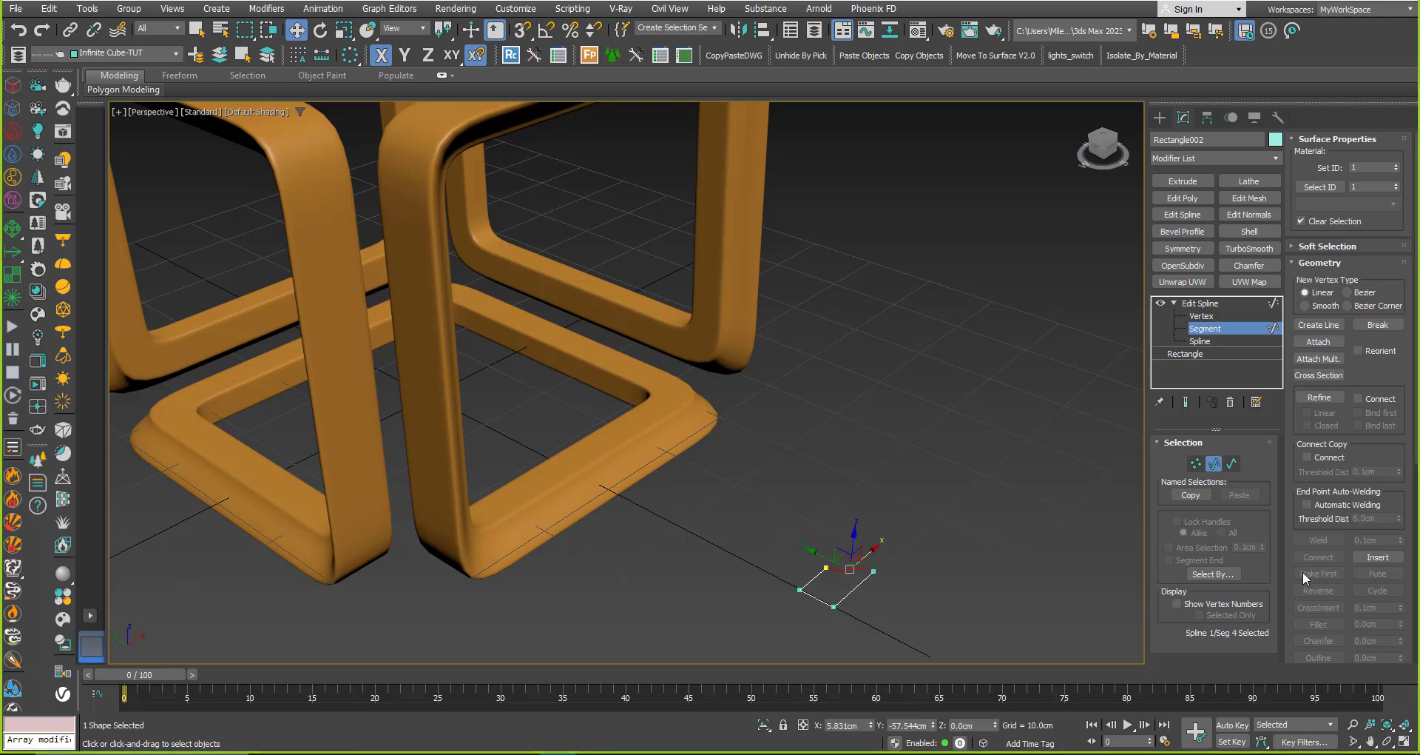
pyautogui.scroll(-8, 1289, 564)
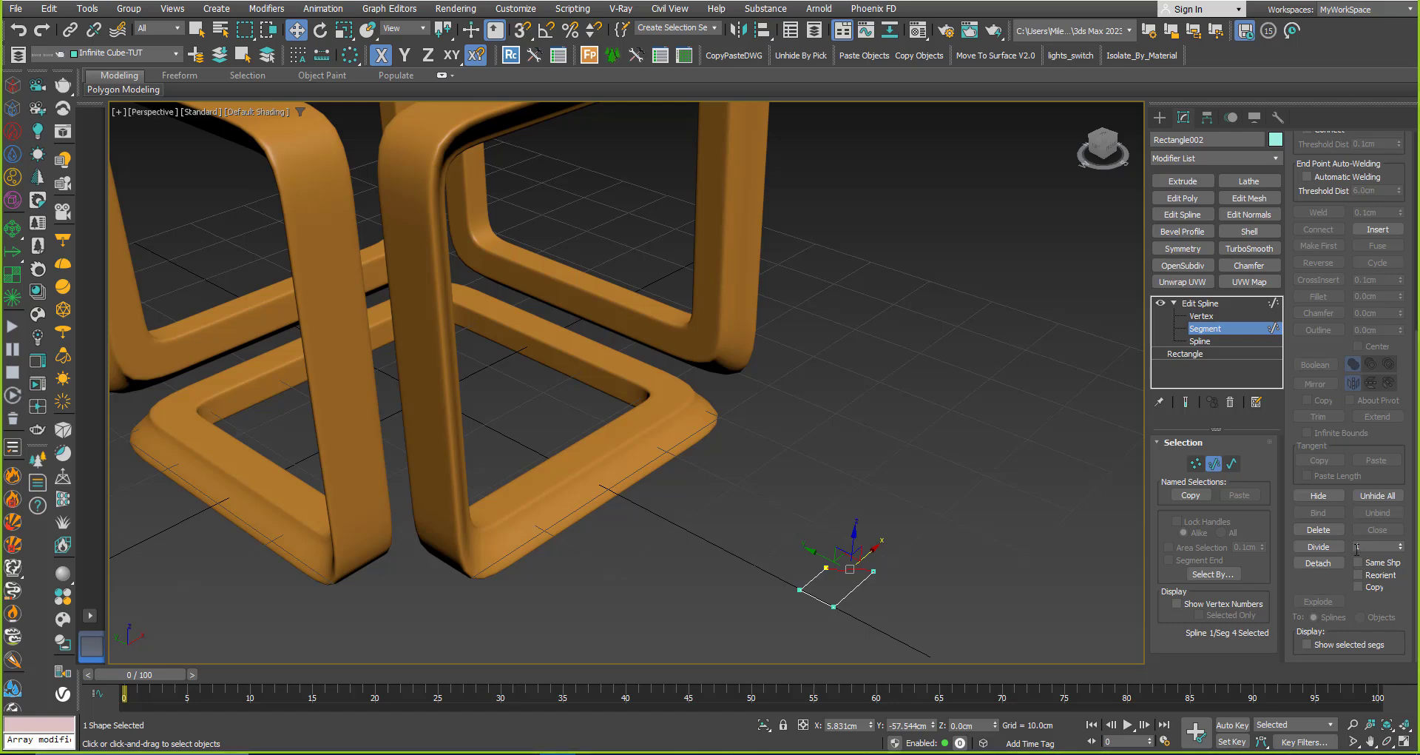
pyautogui.click(1307, 549)
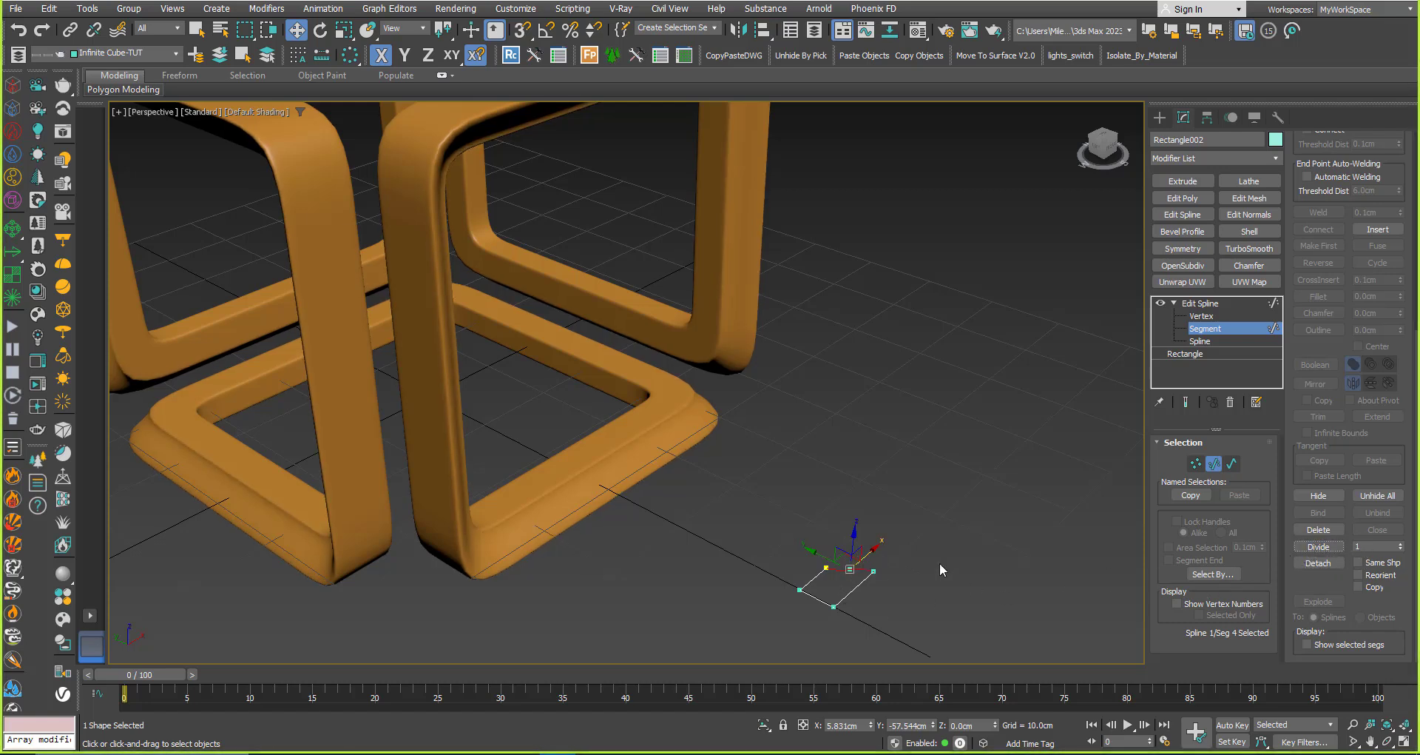
# Move the new middle vertex about 2.3 cm inward along X to notch the profile.
pyautogui.click(1202, 316)
pyautogui.click(850, 570)
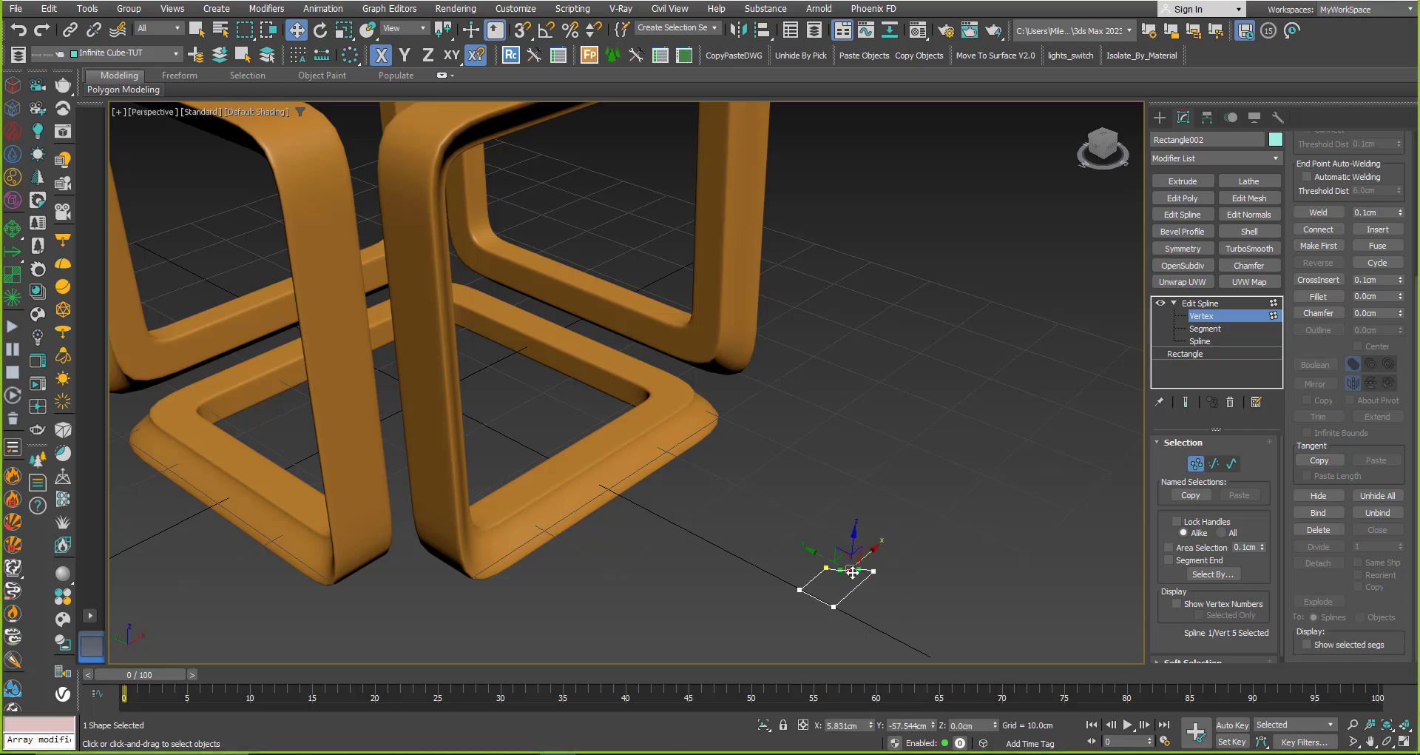
pyautogui.moveTo(875, 551); pyautogui.dragTo(862, 562)
pyautogui.scroll(-2, 584, 589)
pyautogui.keyDown('alt'); pyautogui.moveTo(582, 534); pyautogui.dragTo(716, 618, button='middle'); pyautogui.keyUp('alt')
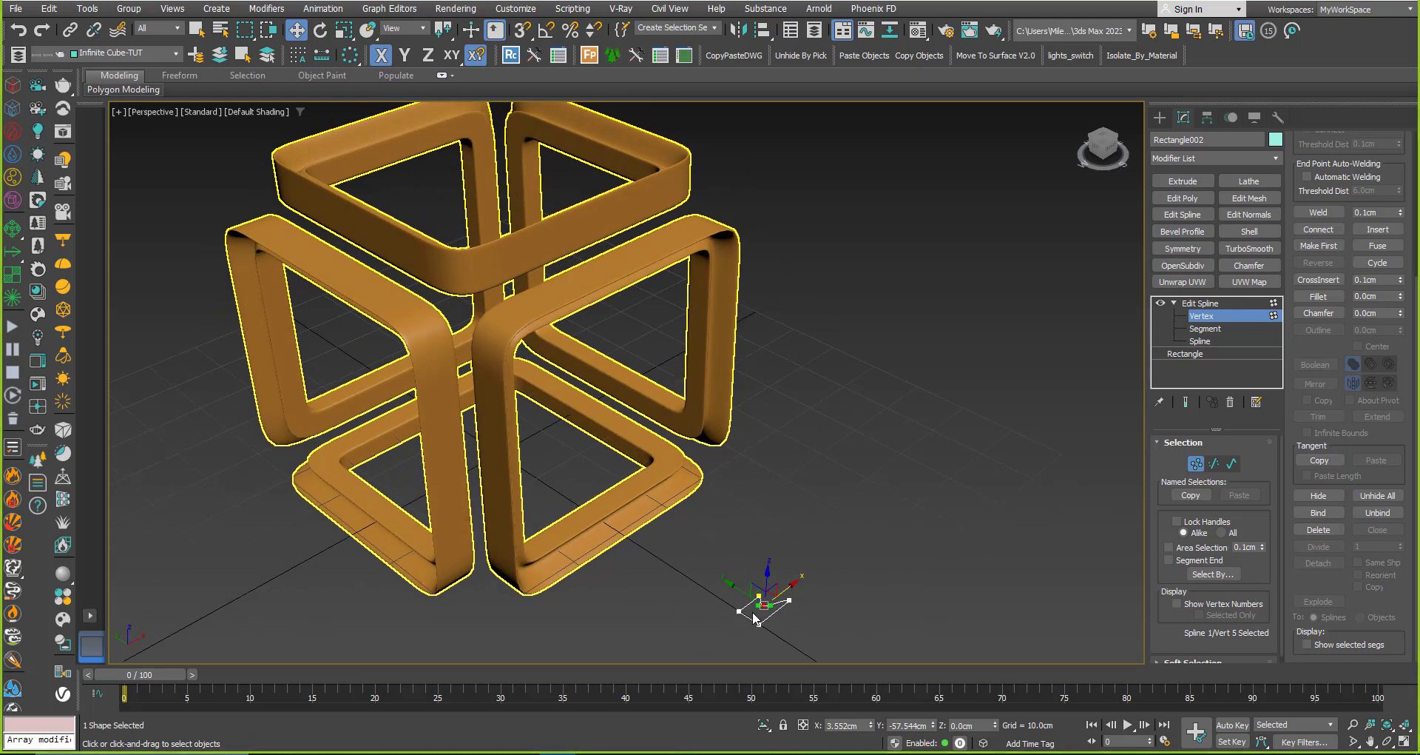
# Move the profile's first vertex about 1 cm outward along X, and switch the Edit Spline modifier to the Spline level.
pyautogui.scroll(4, 755, 619)
pyautogui.click(759, 593)
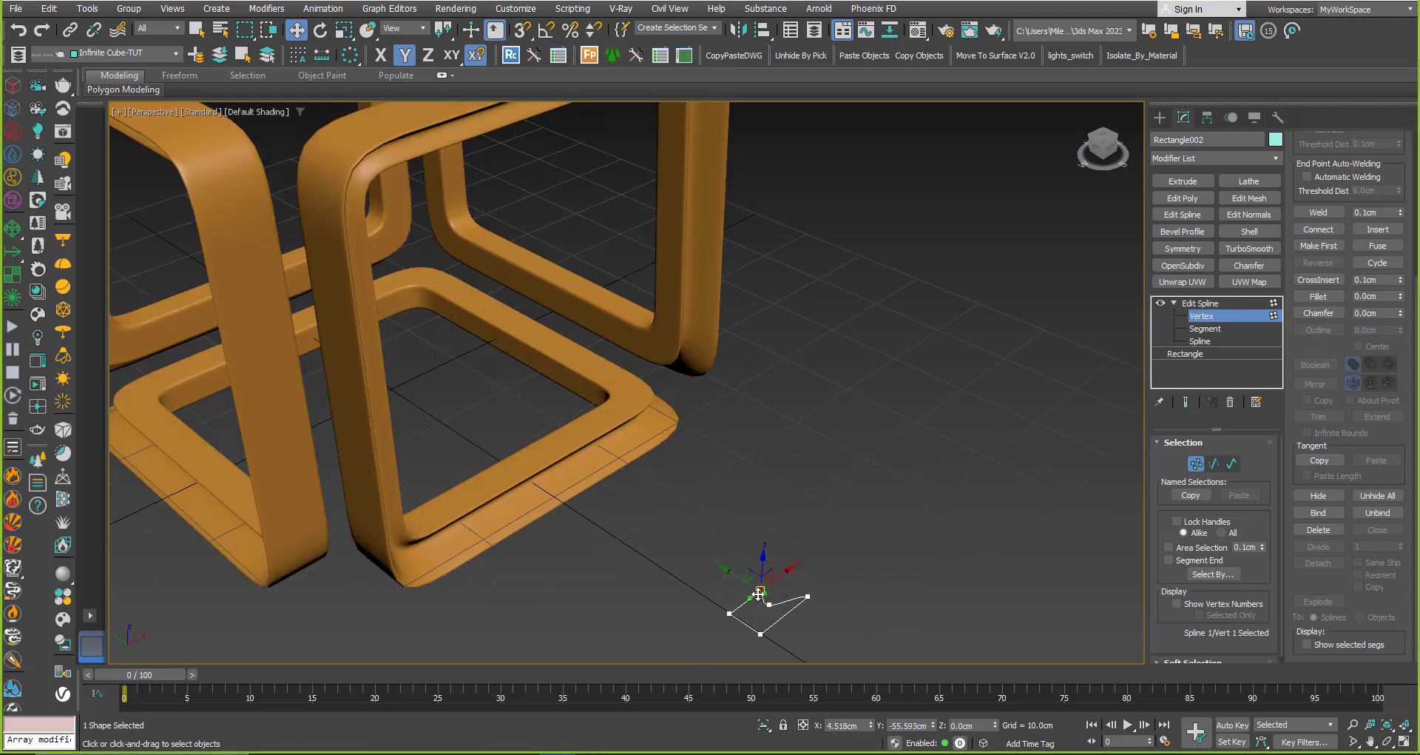
pyautogui.moveTo(782, 576); pyautogui.dragTo(788, 571)
pyautogui.scroll(-3, 651, 526)
pyautogui.keyDown('alt'); pyautogui.moveTo(651, 526); pyautogui.dragTo(583, 478, button='middle'); pyautogui.keyUp('alt')
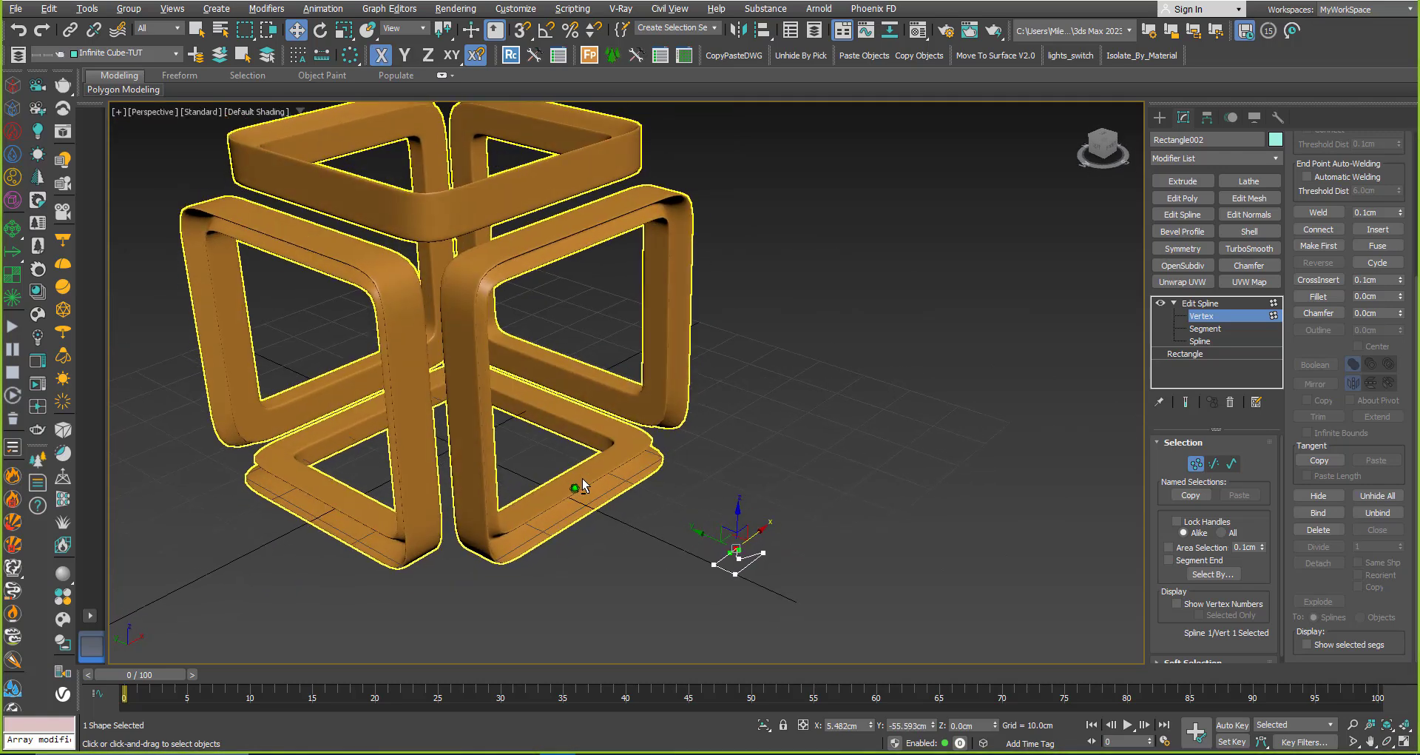
pyautogui.click(1206, 303)
pyautogui.click(1205, 353)
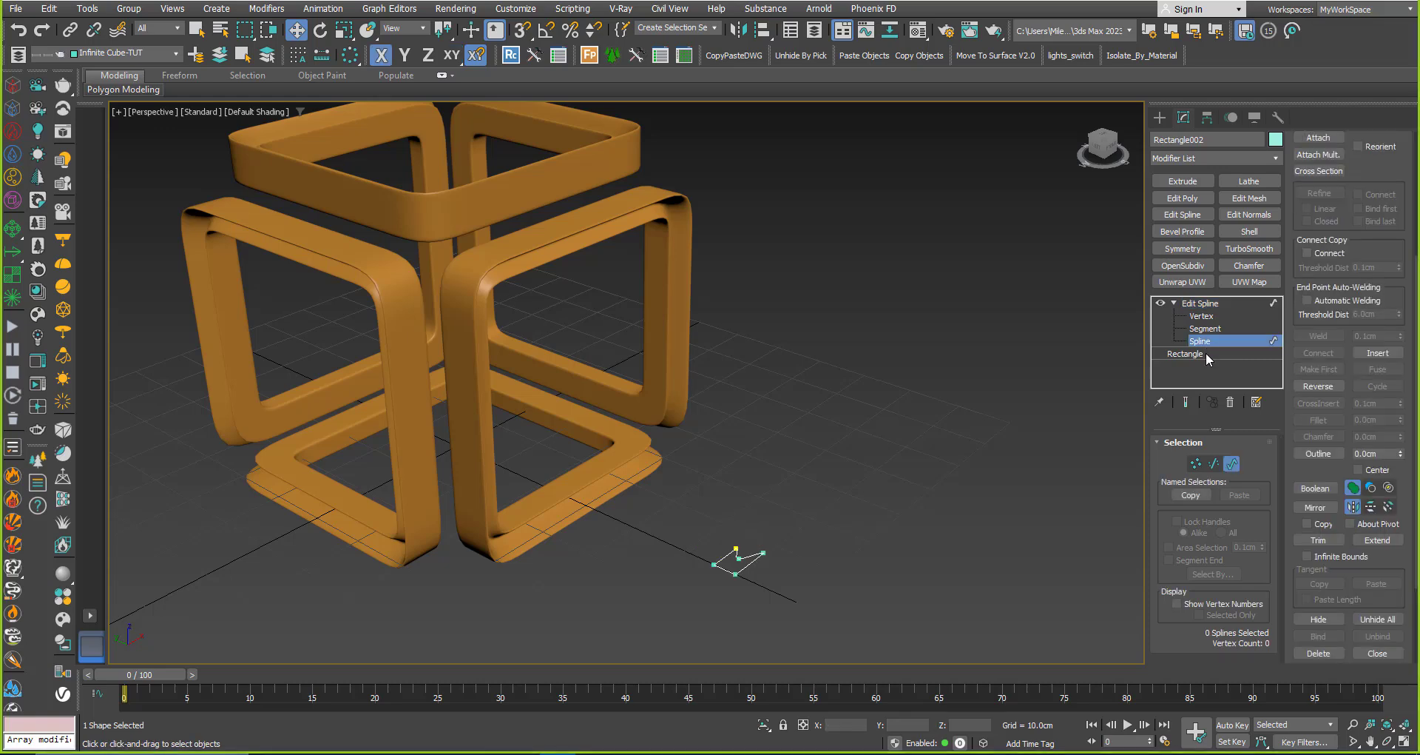
# Resize the profile's base rectangle to about 5.266 cm length and 4.494 cm width, and return to the Edit Spline modifier's top level.
pyautogui.click(1210, 305)
pyautogui.click(1204, 343)
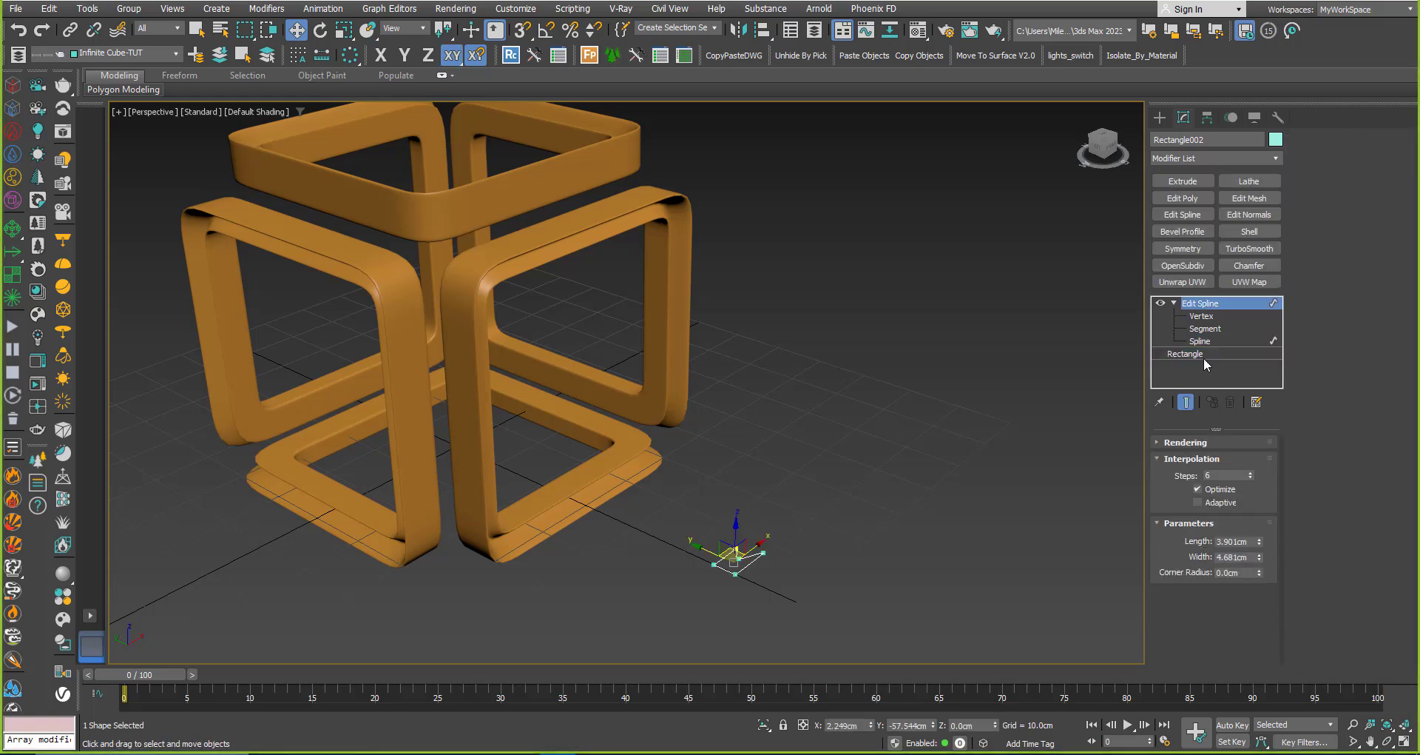
pyautogui.click(1201, 305)
pyautogui.click(1186, 354)
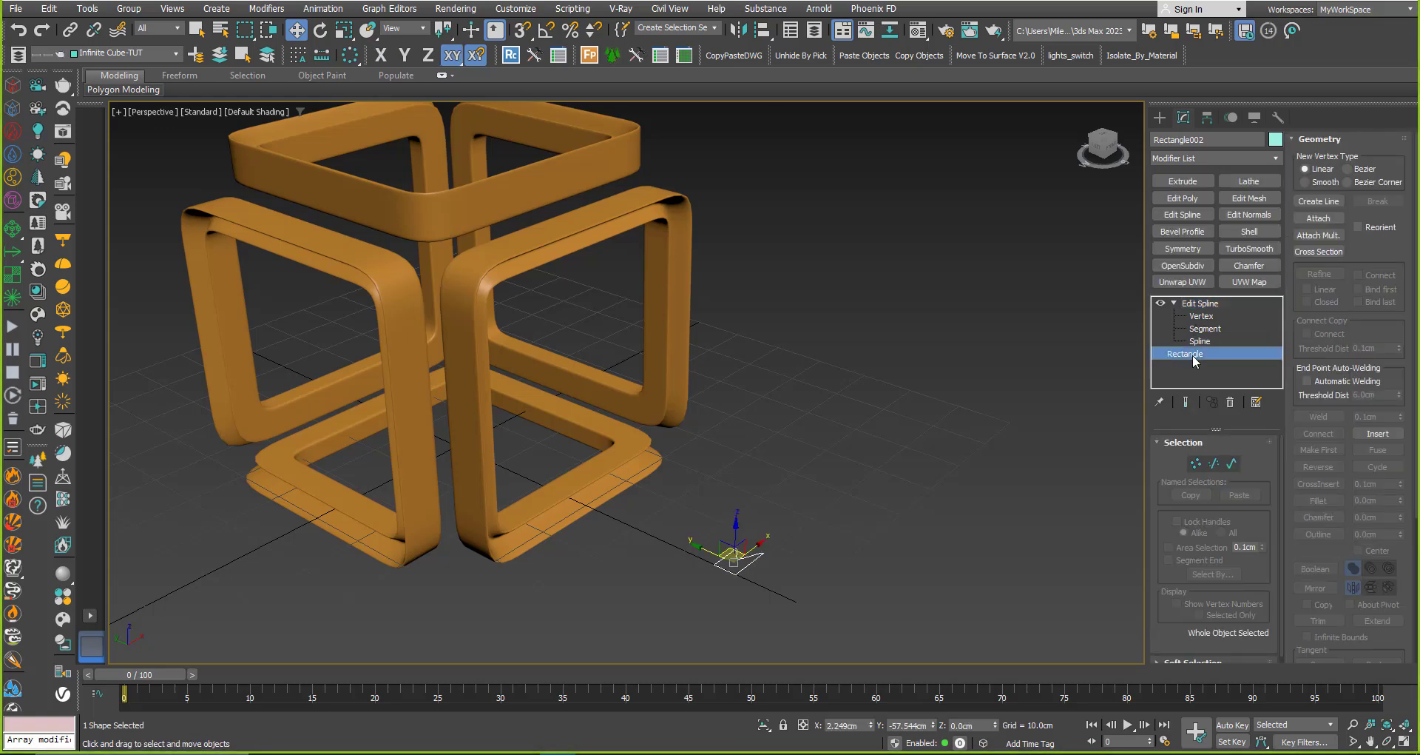
pyautogui.moveTo(1260, 541)
pyautogui.mouseDown()
pyautogui.moveTo(1259, 516)
pyautogui.moveTo(1255, 606)
pyautogui.moveTo(1250, 549)
pyautogui.mouseUp()
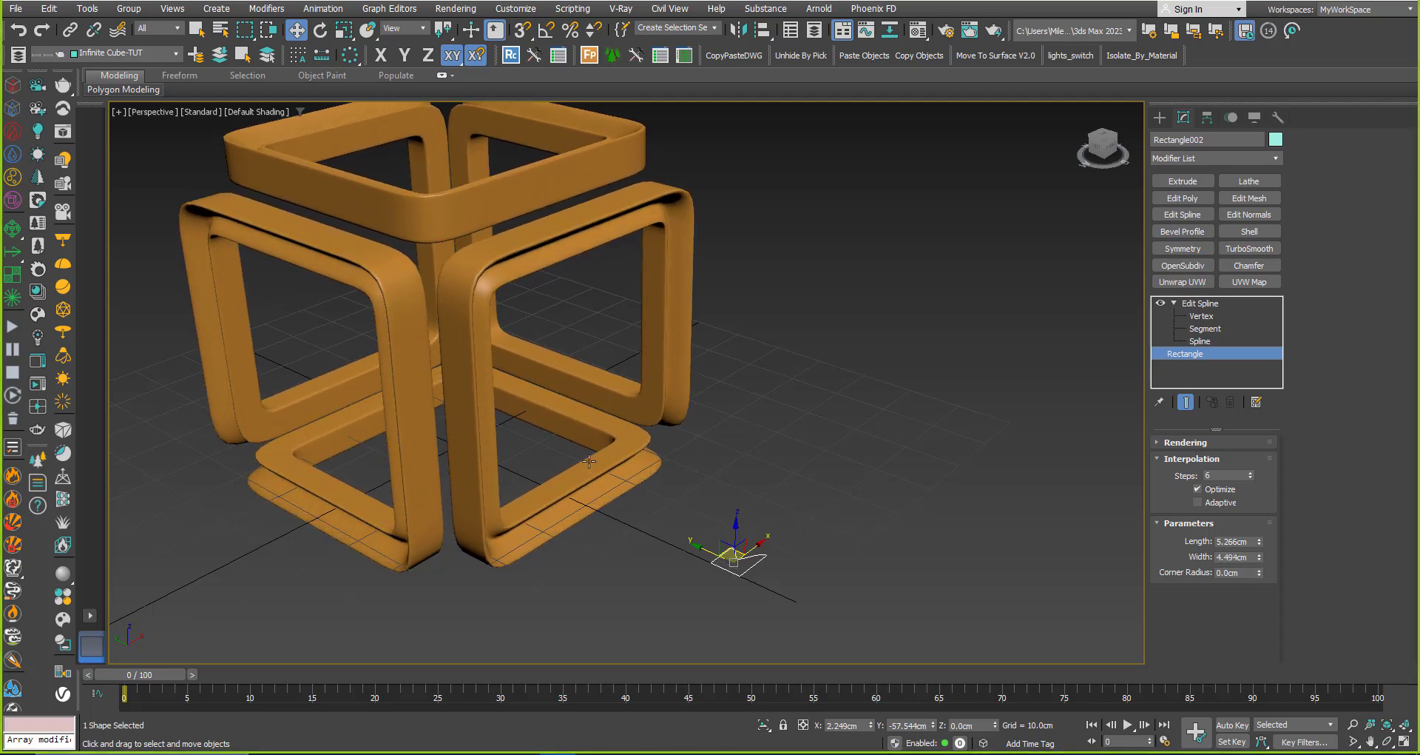
pyautogui.scroll(-5, 682, 467)
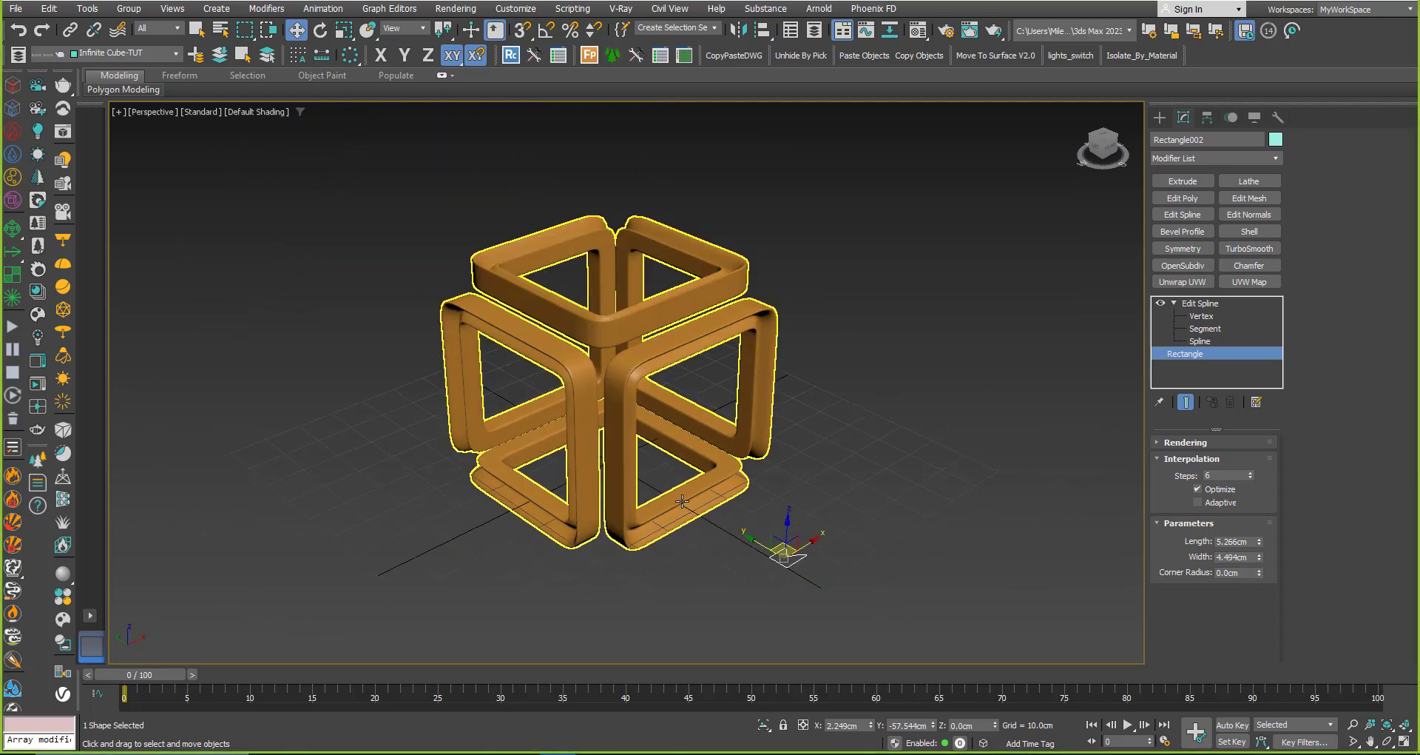
pyautogui.keyDown('alt'); pyautogui.moveTo(681, 501); pyautogui.dragTo(692, 502, button='middle'); pyautogui.keyUp('alt')
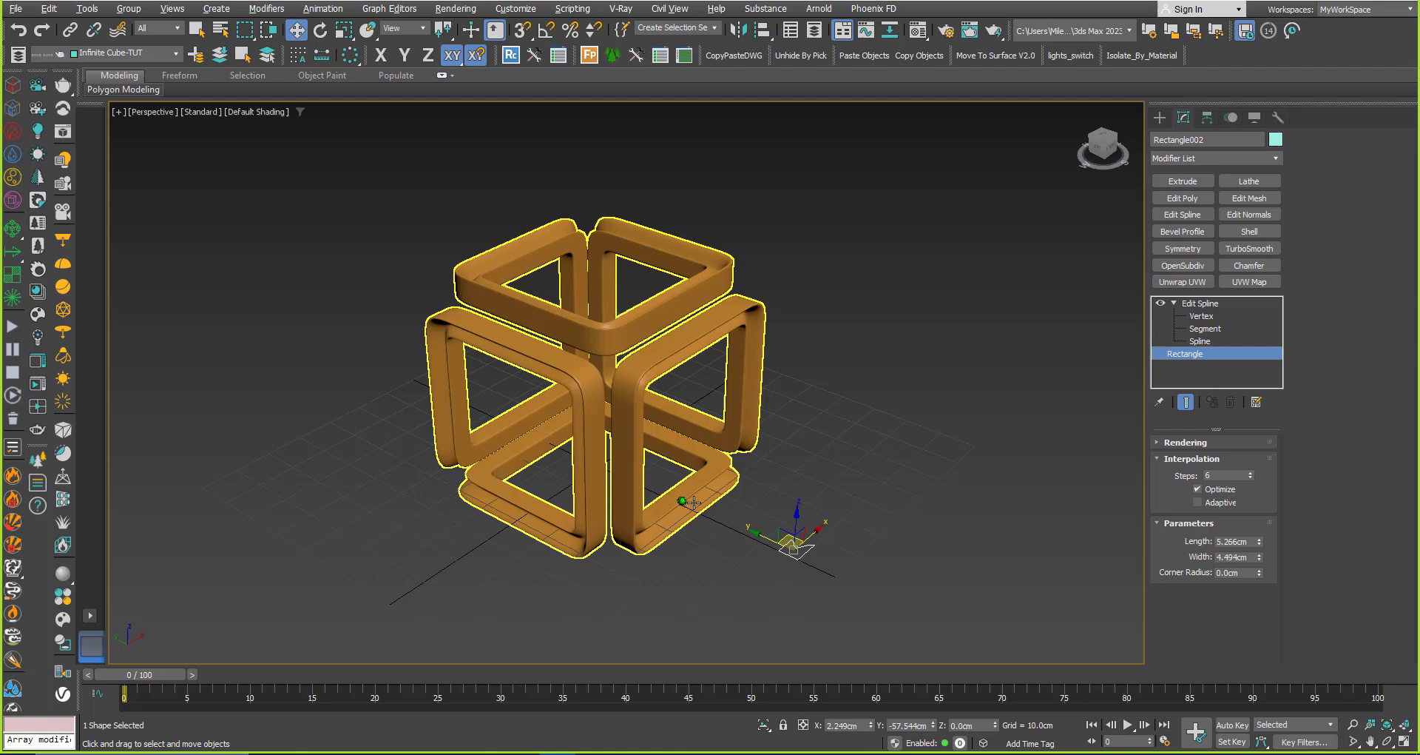
pyautogui.click(1200, 304)
pyautogui.keyDown('alt'); pyautogui.moveTo(732, 479); pyautogui.dragTo(675, 485, button='middle'); pyautogui.keyUp('alt')
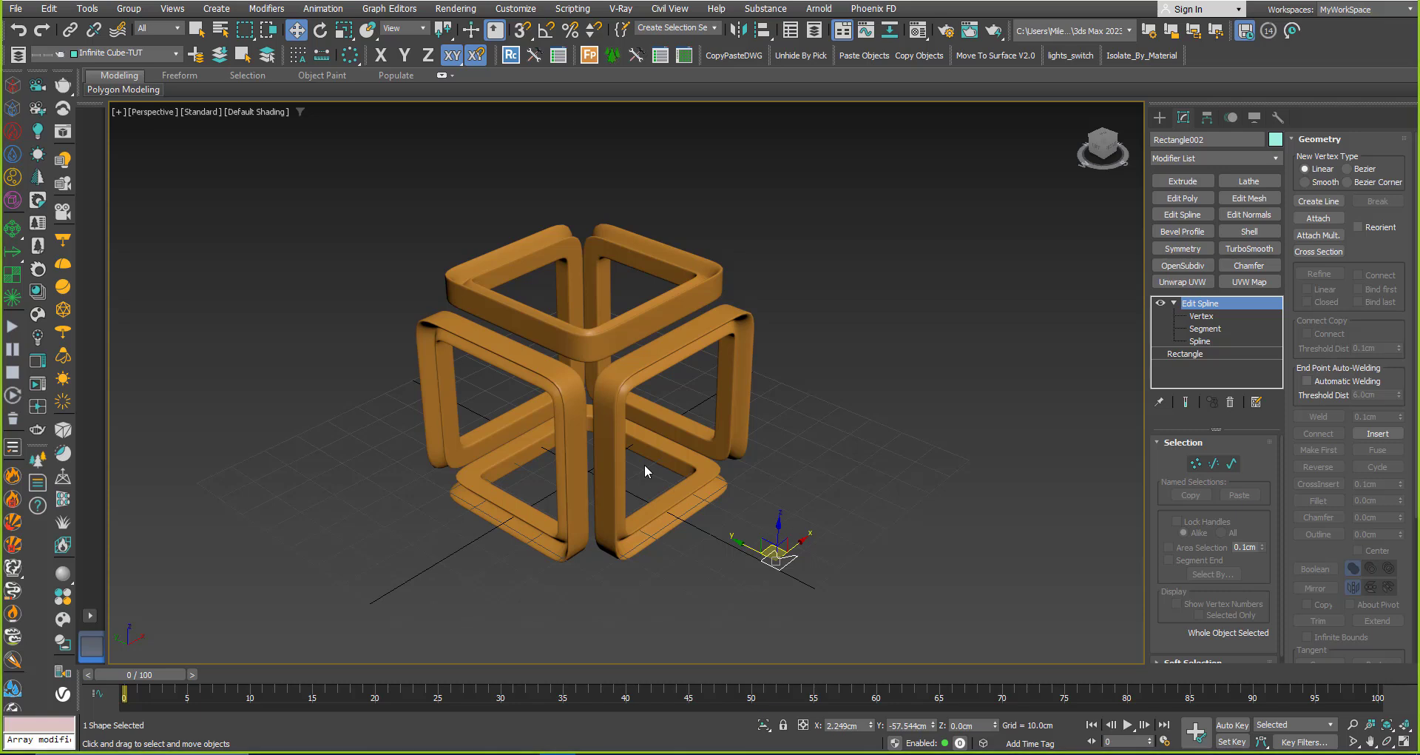